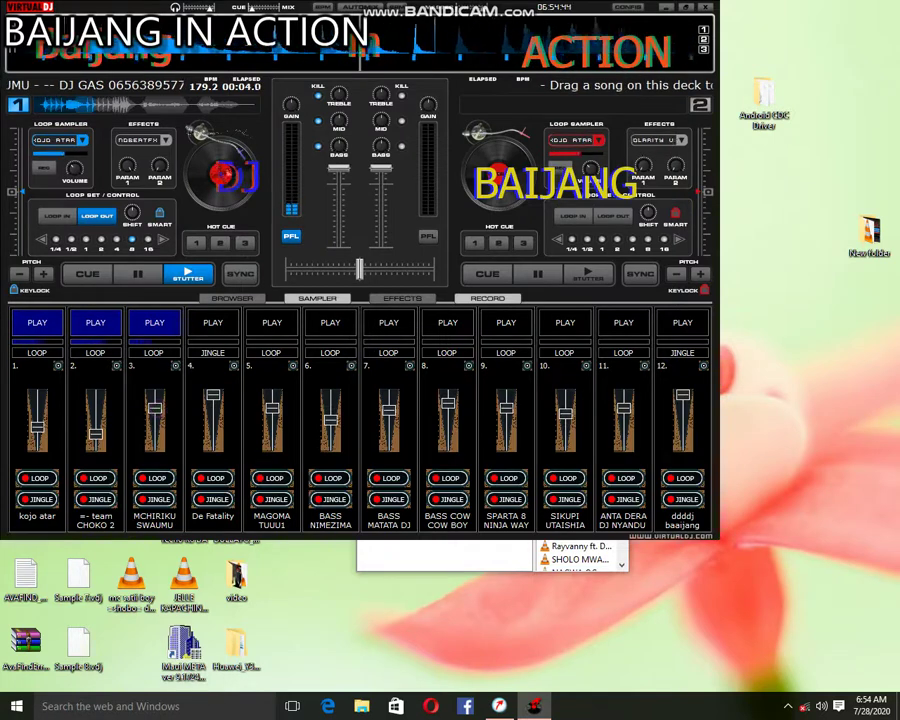
# Raise the volumes of samples 1 and 2, and start the BASS NIMEZIMA loop in slot 6 at a higher volume.
pyautogui.moveTo(95, 434); pyautogui.dragTo(95, 417)
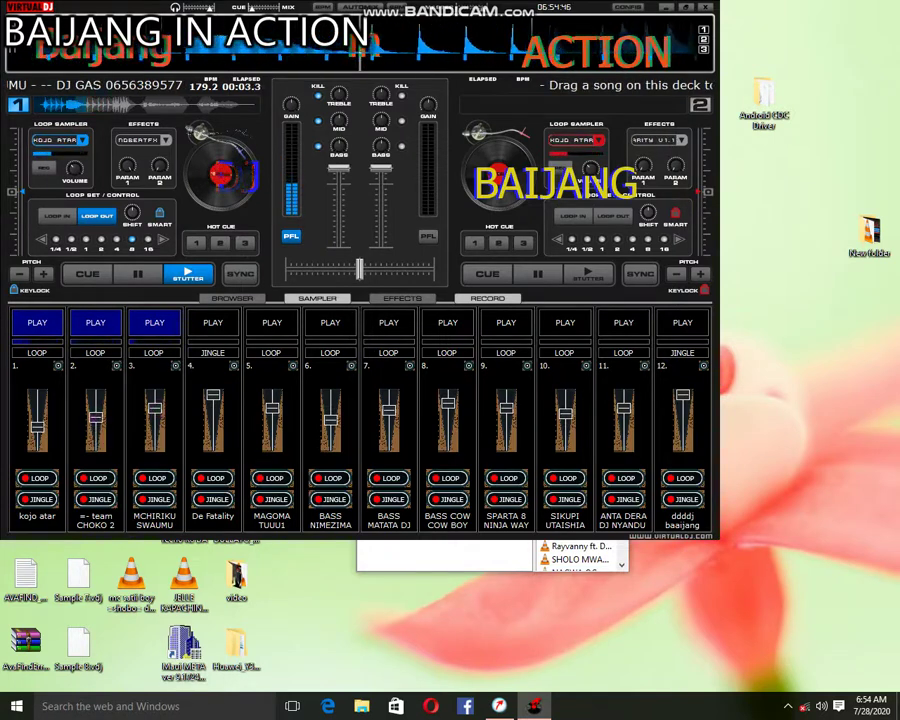
pyautogui.moveTo(37, 427); pyautogui.dragTo(37, 411)
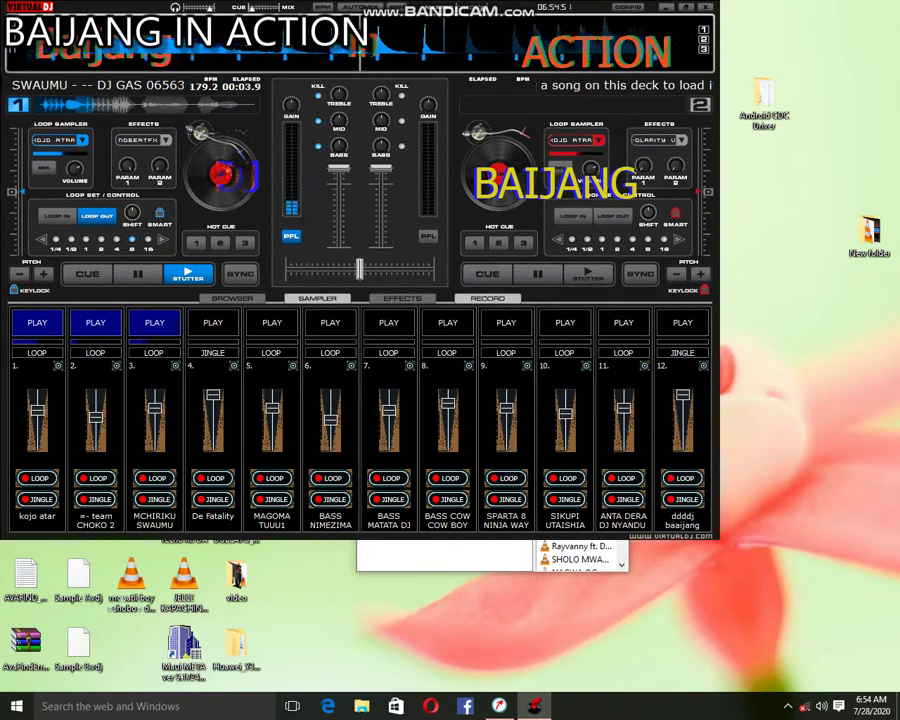
pyautogui.click(331, 323)
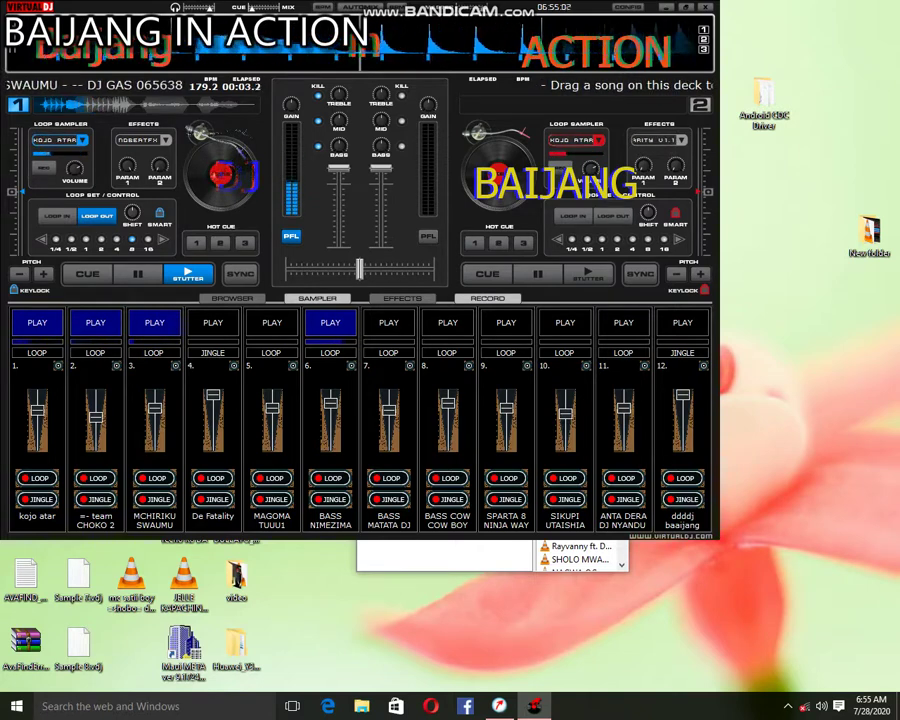
# Swap the bass loop in turn to SPARTA 8 NINJA WAY, BASS MATATA DJ and SIKUPI UTAISHIA, and check the recording's progress.
pyautogui.click(506, 323)
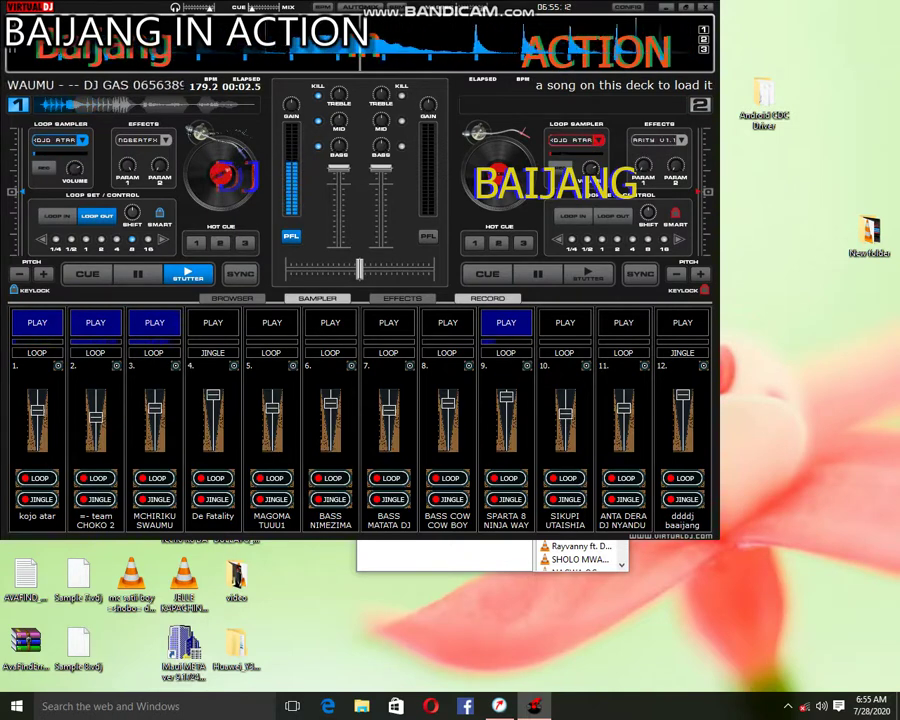
pyautogui.click(389, 323)
pyautogui.click(498, 318)
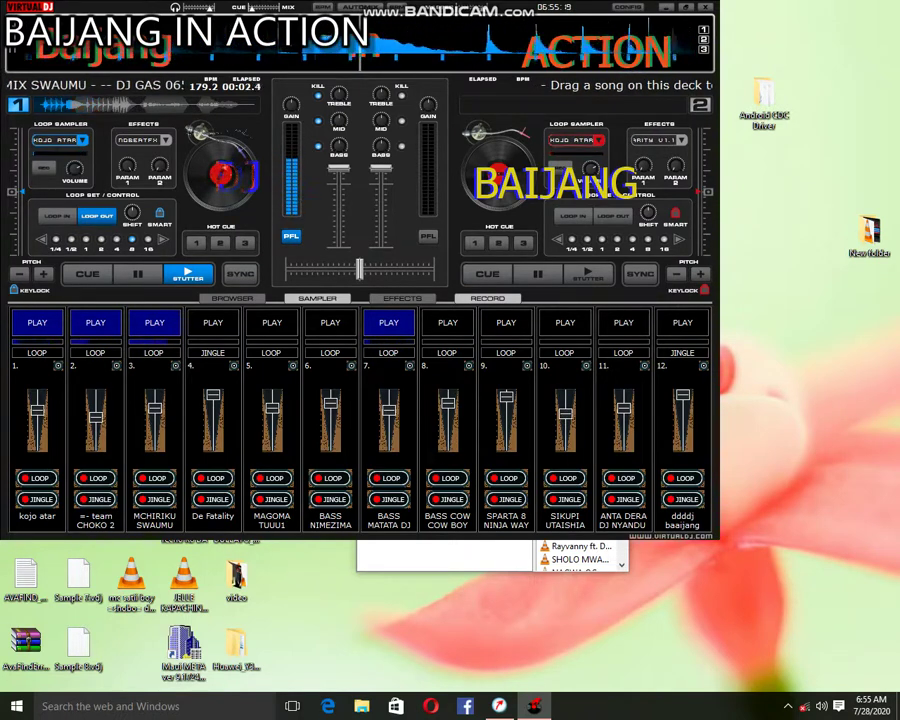
pyautogui.press('F10')
pyautogui.press('F7')
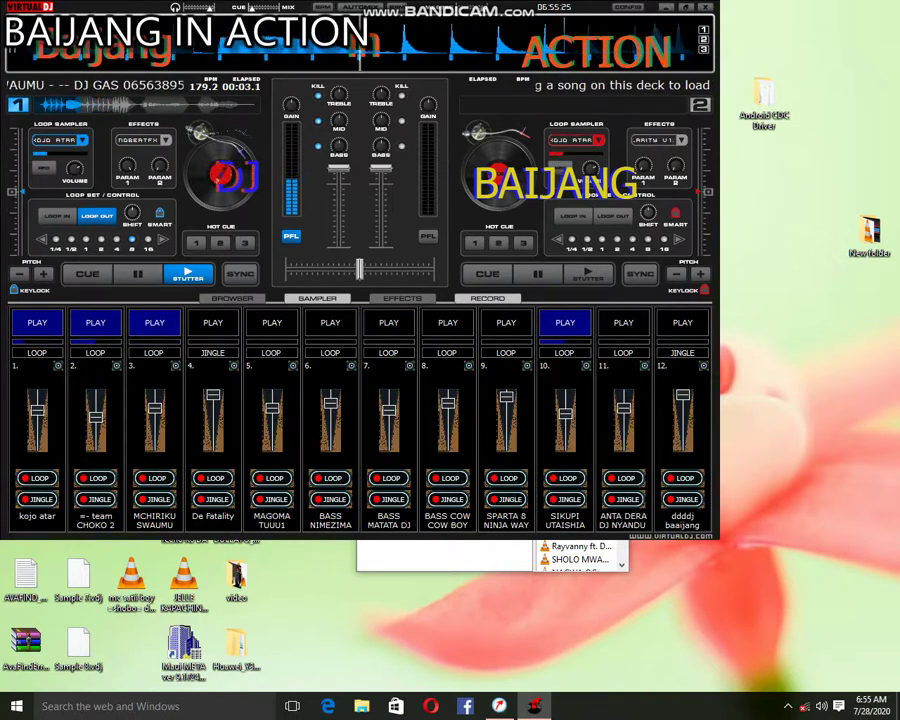
pyautogui.click(487, 299)
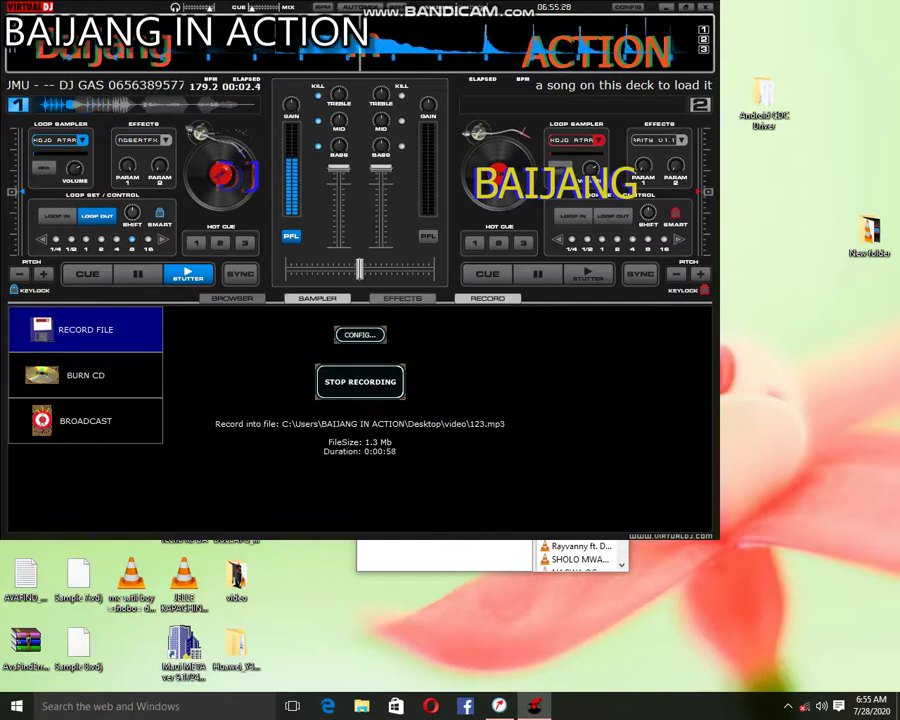
pyautogui.click(317, 299)
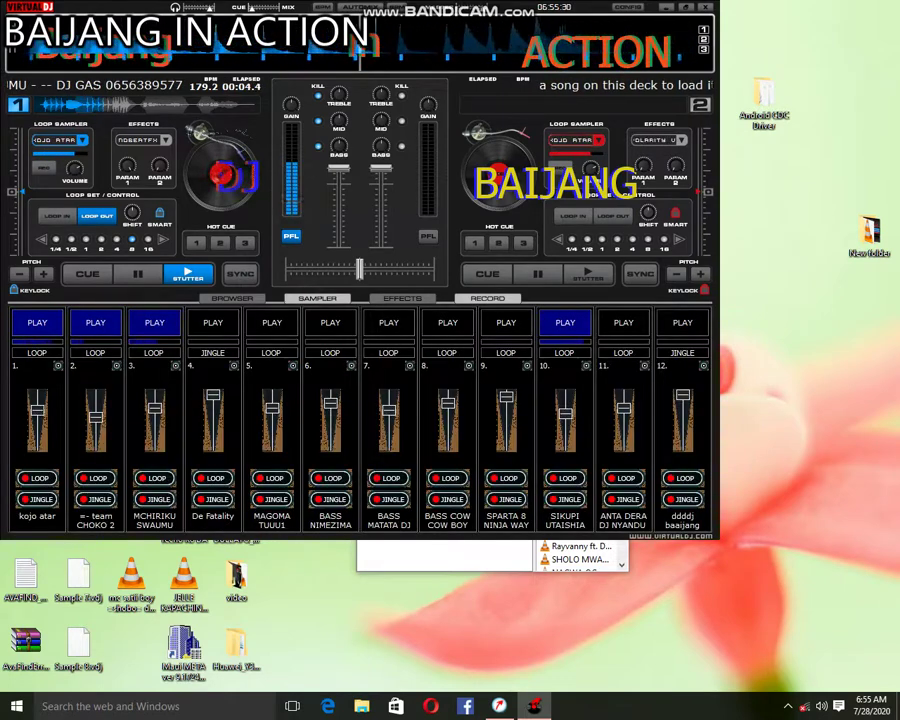
# Replace the SIKUPI UTAISHIA loop with the slot 11 loop, trigger the slot 12 jingle, and switch to MAGOMA TUUU1.
pyautogui.click(565, 325)
pyautogui.click(621, 327)
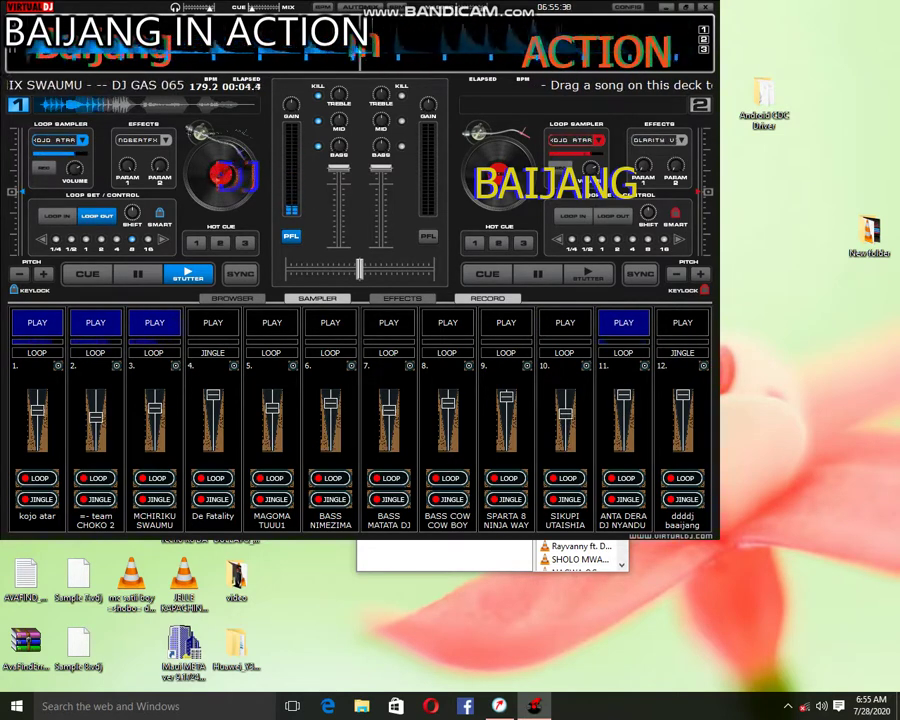
pyautogui.click(681, 322)
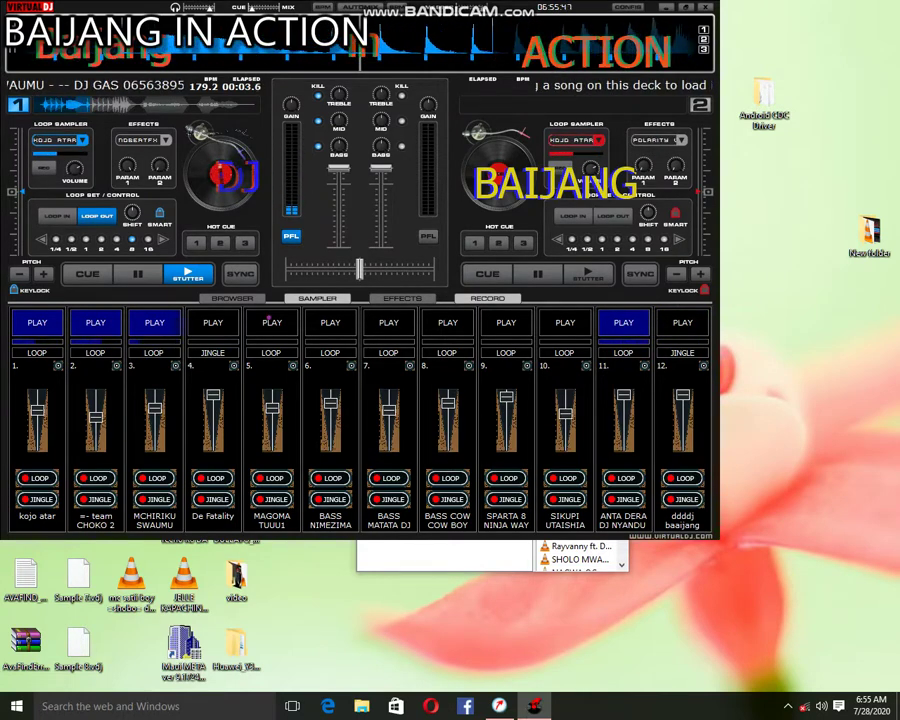
pyautogui.click(270, 321)
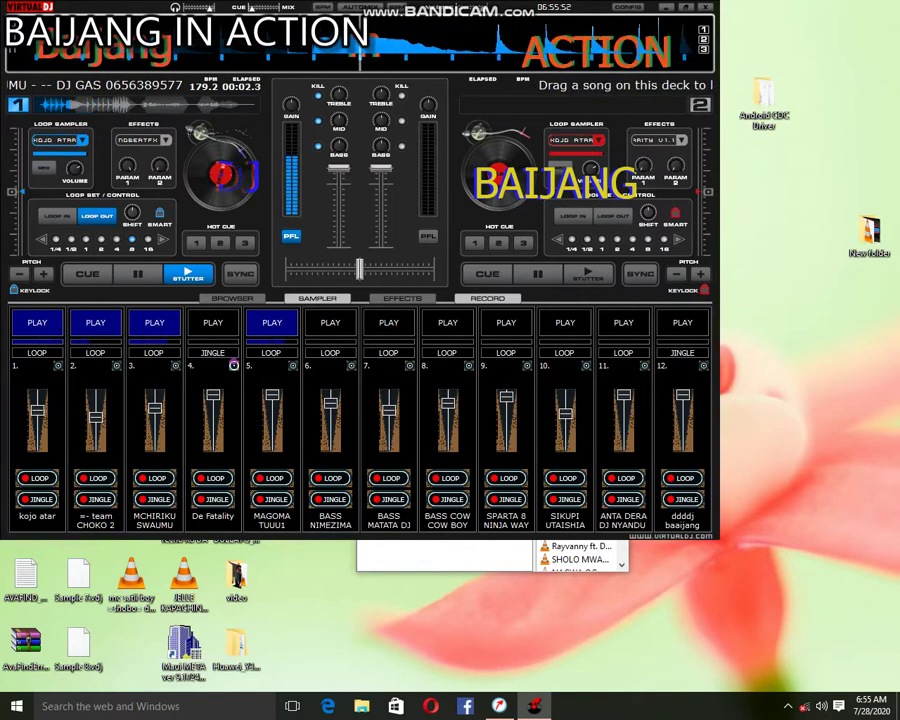
# Load the last MCHIRIKU SWAUMU REMIX 2098 sample from DJ GAS THE CHALLENGER NEW on Removable Disk (K:) into slot 4, and lower its volume.
pyautogui.click(233, 365)
pyautogui.click(245, 370)
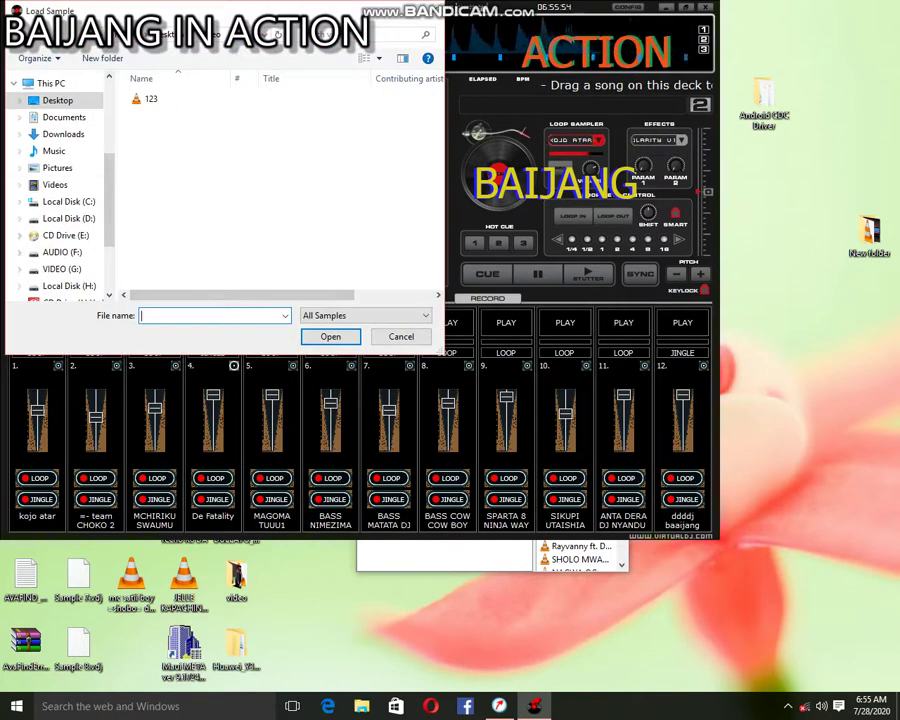
pyautogui.scroll(-2, 50, 201)
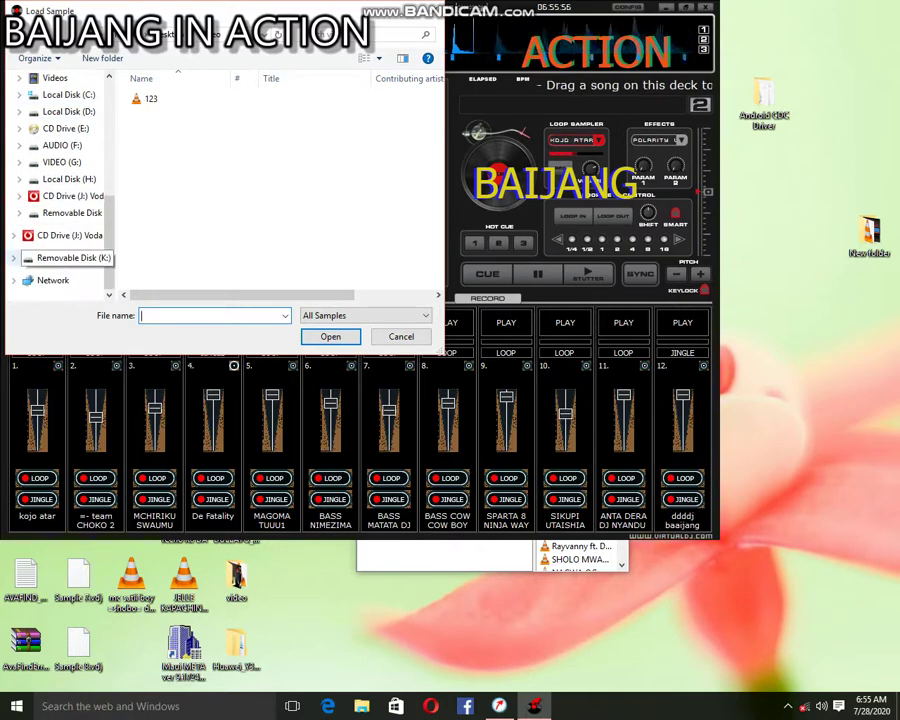
pyautogui.click(70, 258)
pyautogui.scroll(-2, 250, 190)
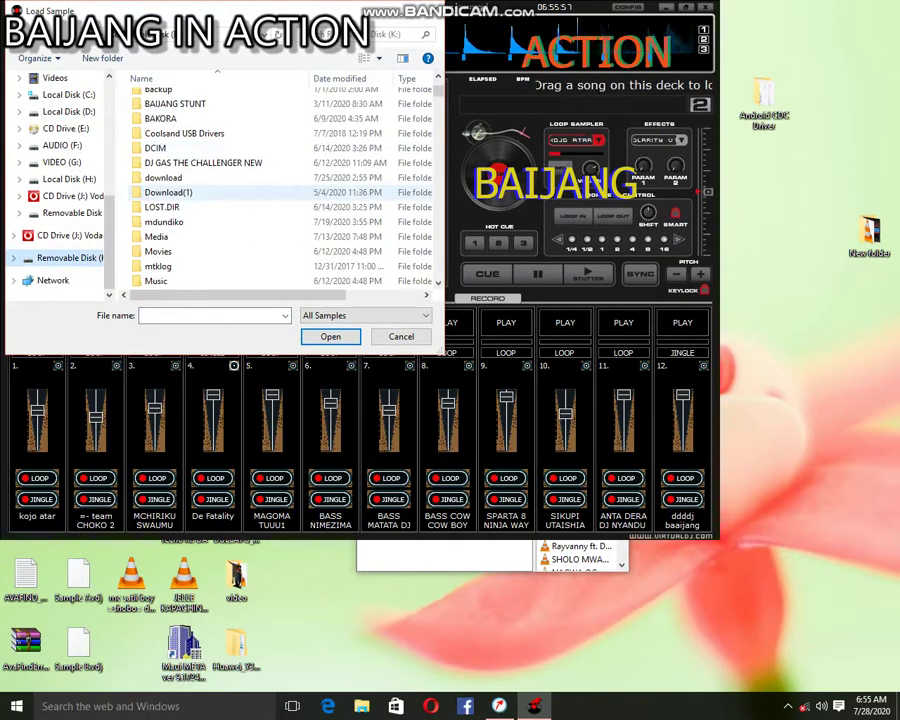
pyautogui.scroll(-12, 185, 192)
pyautogui.scroll(-6, 185, 177)
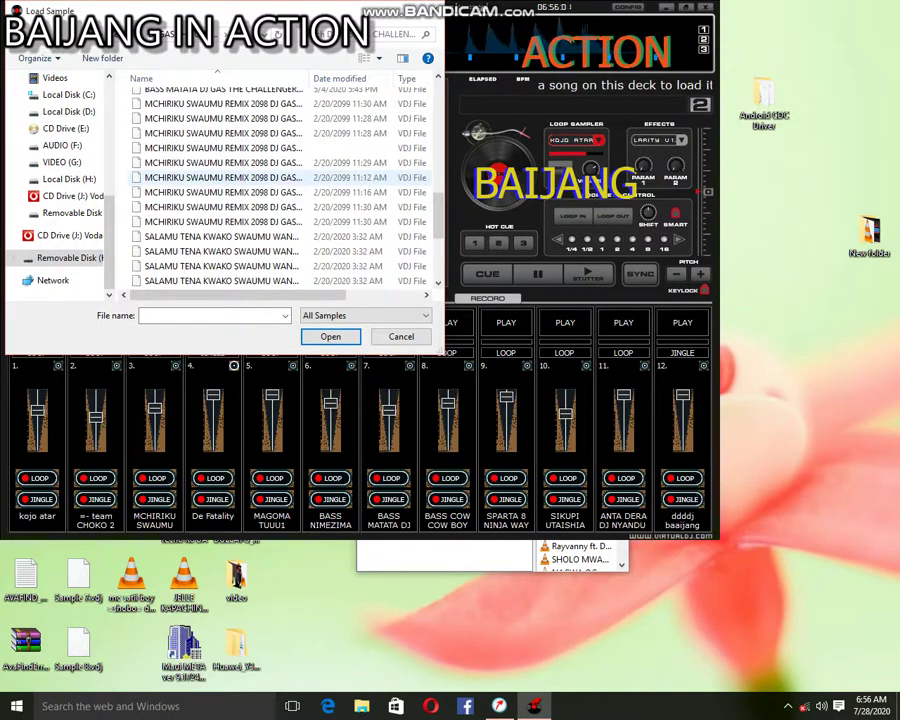
pyautogui.doubleClick(187, 222)
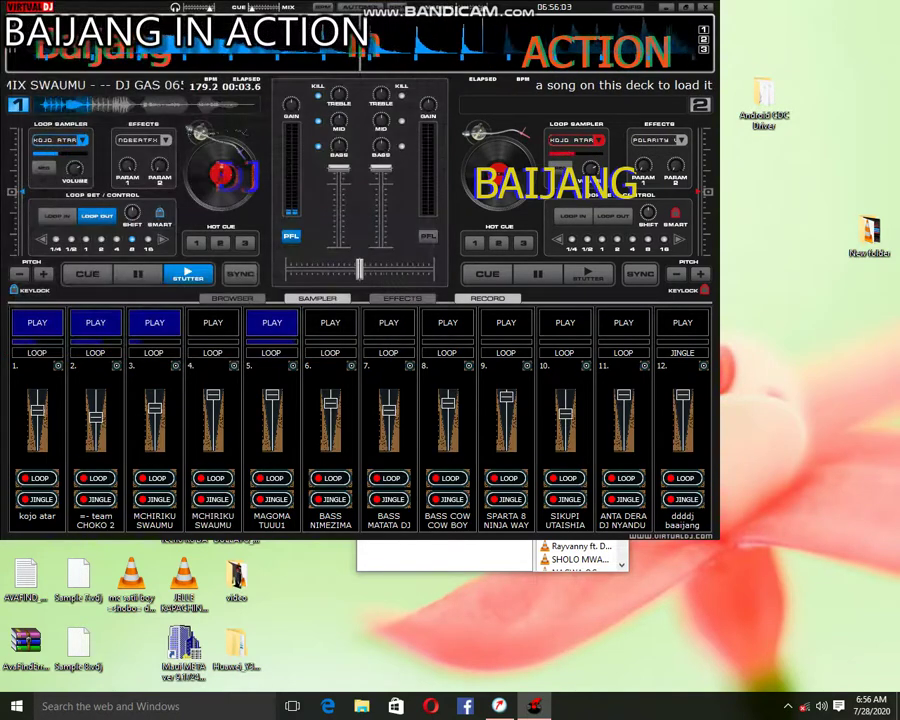
pyautogui.moveTo(213, 395); pyautogui.dragTo(213, 433)
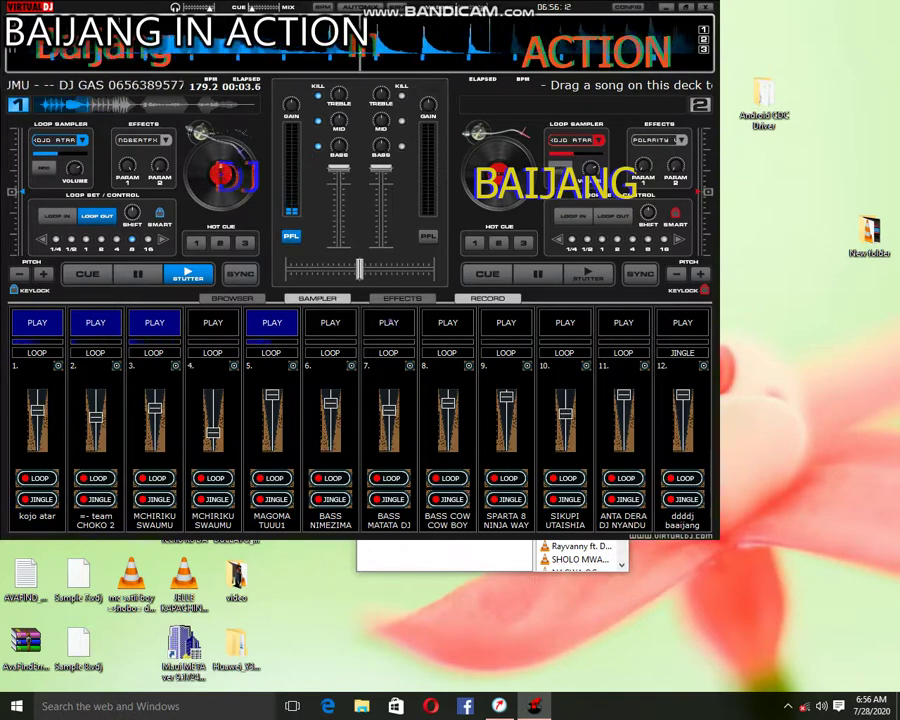
# Swap the MAGOMA TUUU1 loop in turn for BASS MATATA DJ, BASS COW COW BOY and SPARTA 8 NINJA WAY, and check the recording's progress.
pyautogui.click(389, 322)
pyautogui.click(272, 322)
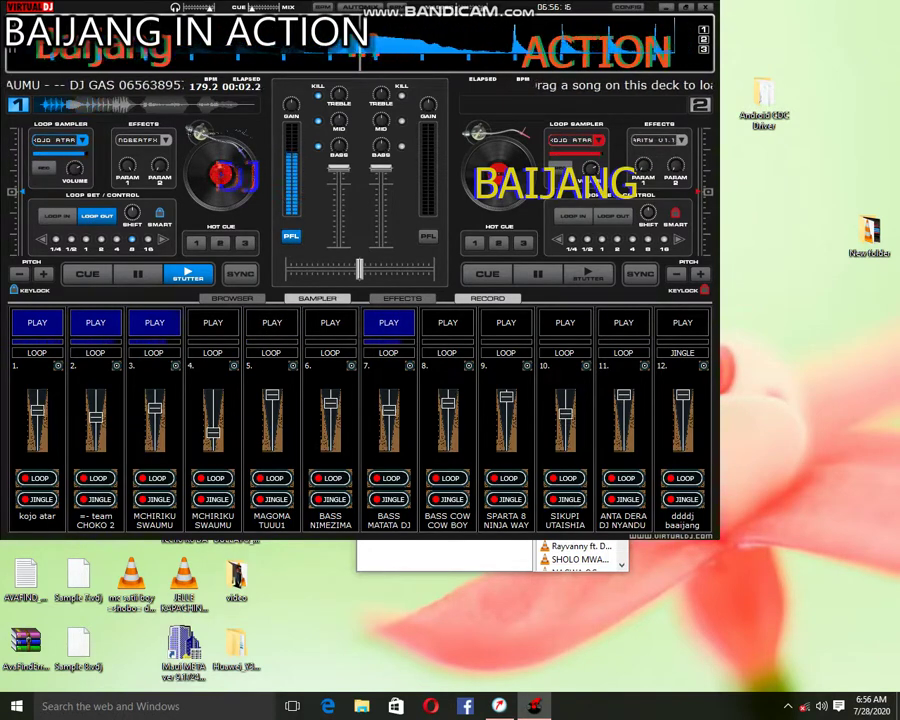
pyautogui.click(389, 322)
pyautogui.click(447, 321)
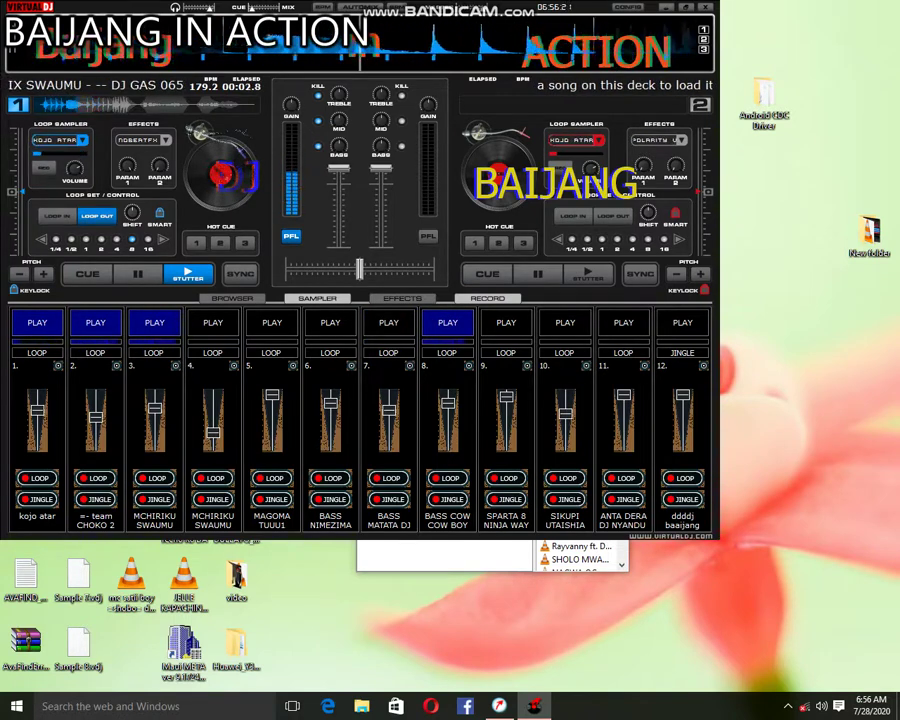
pyautogui.press('F8')
pyautogui.press('F9')
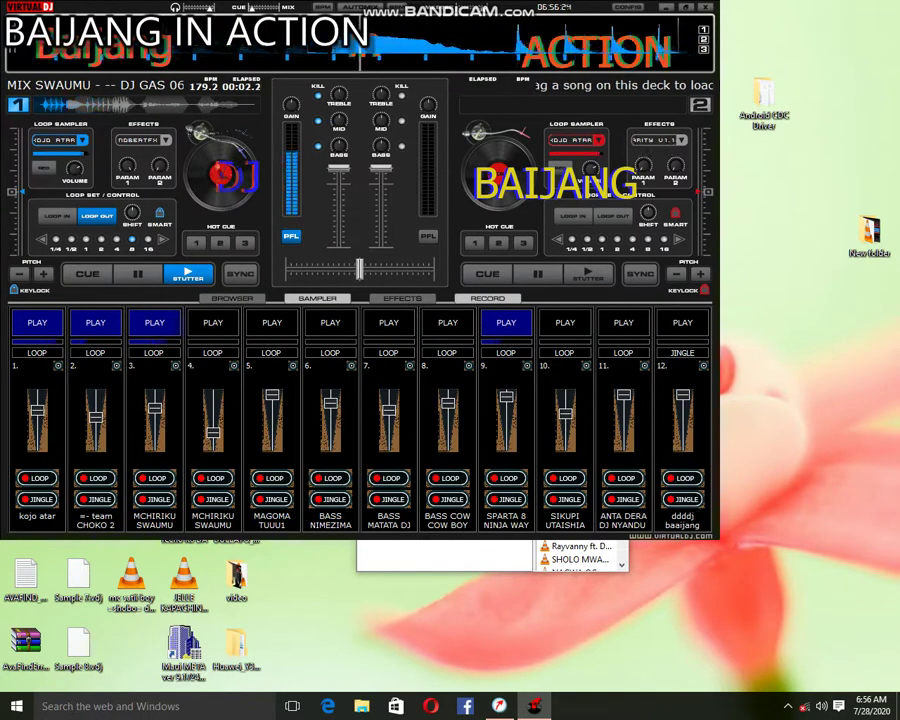
pyautogui.click(488, 299)
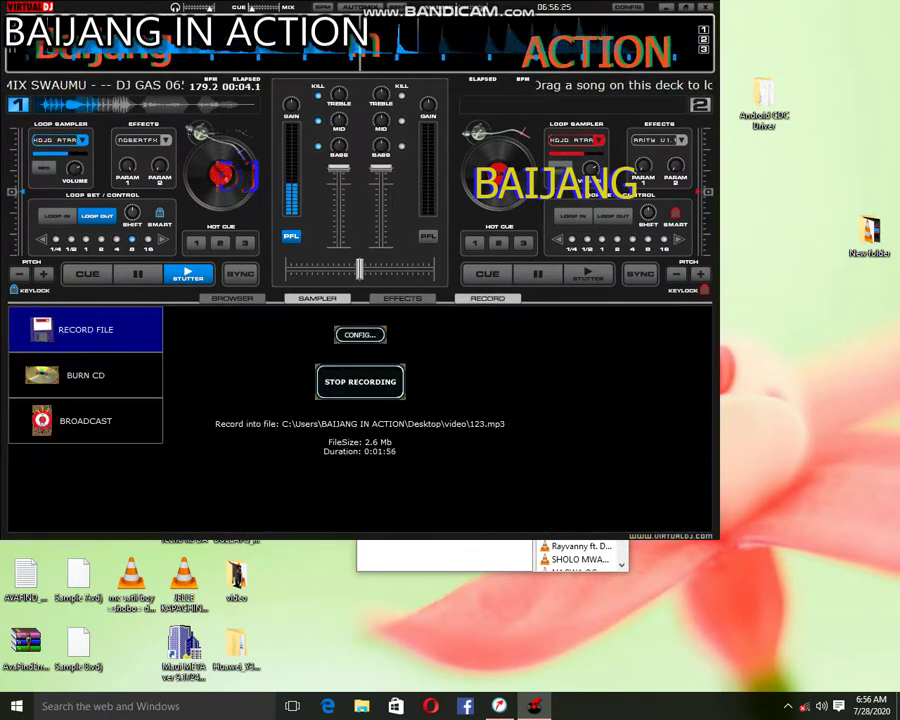
pyautogui.click(317, 299)
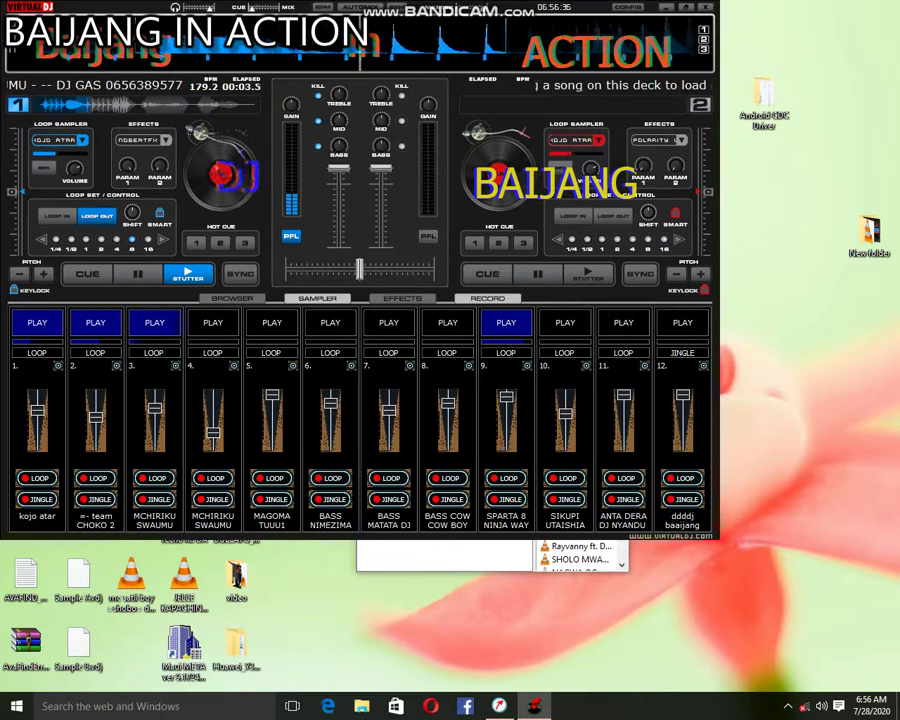
# Swap the bass loop in turn to slot 11, BASS MATATA DJ and BASS NIMEZIMA, and check the recording's progress.
pyautogui.press('F11')
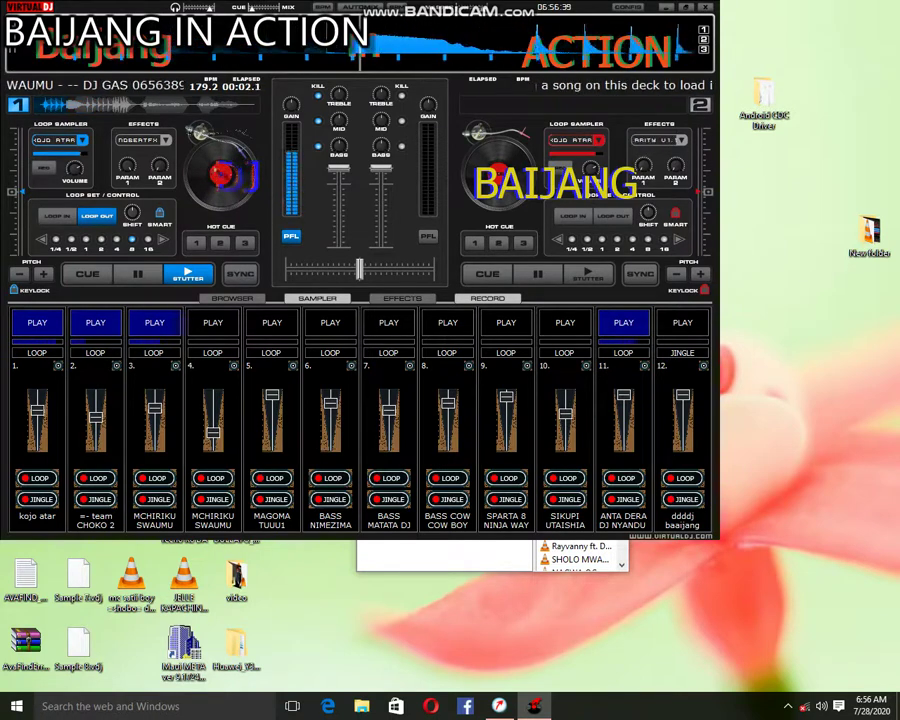
pyautogui.click(388, 325)
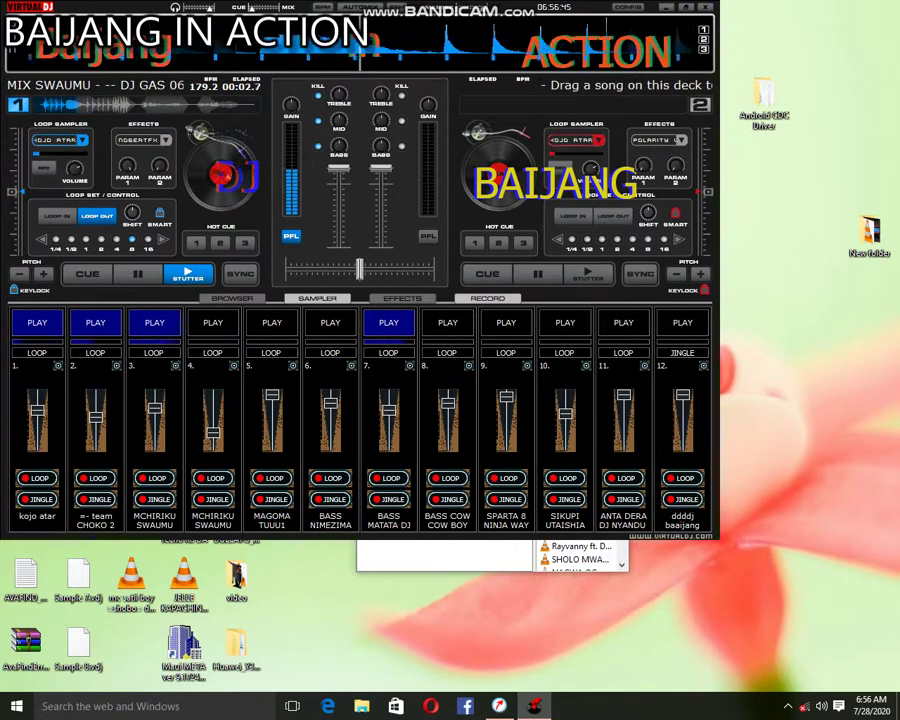
pyautogui.press('F6')
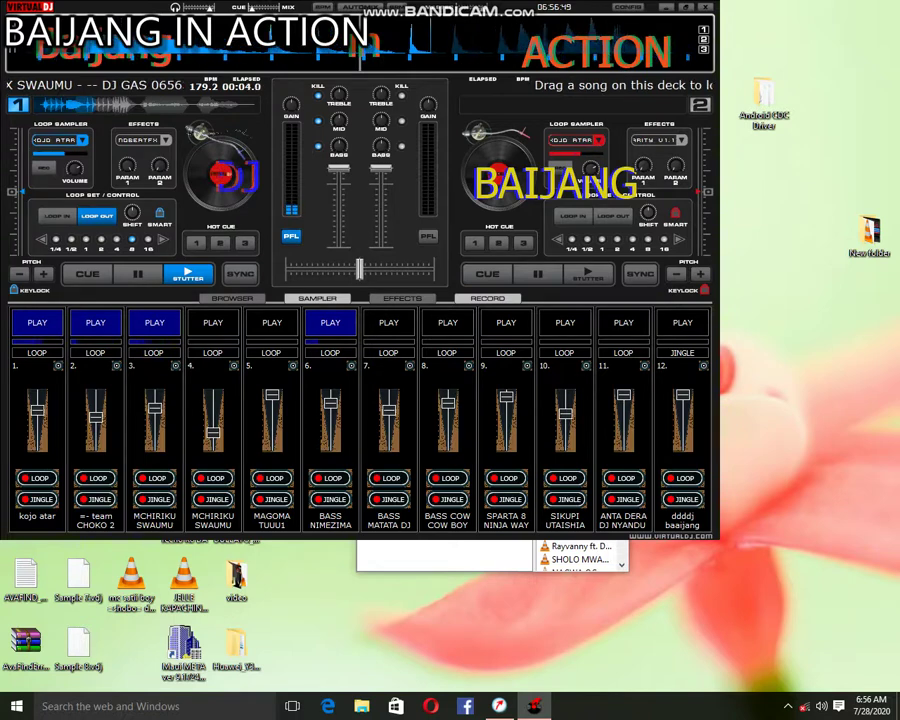
pyautogui.click(488, 298)
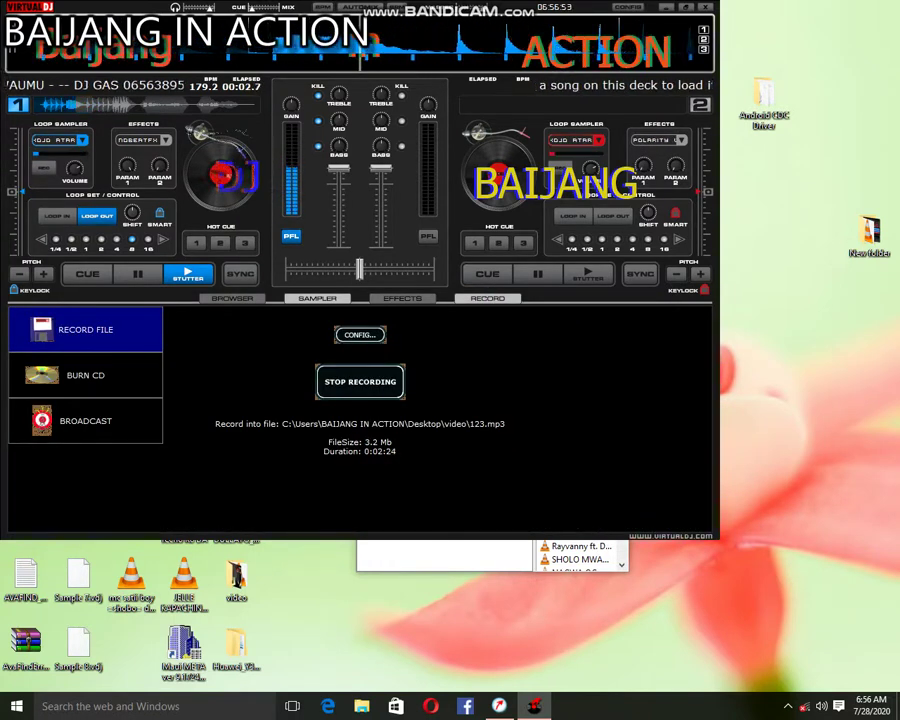
pyautogui.click(317, 298)
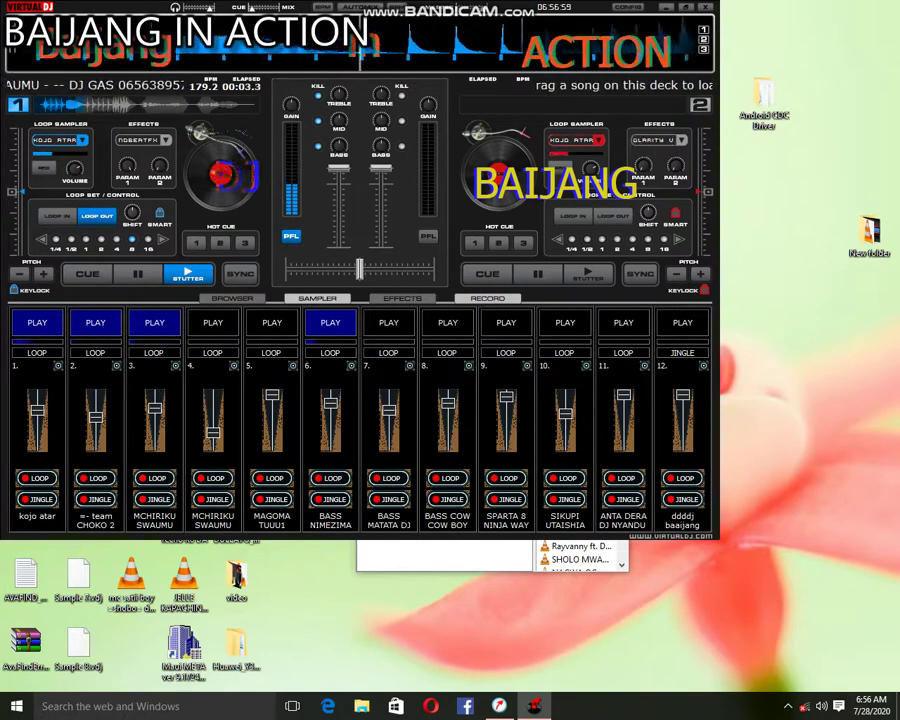
# Swap the bass loop to BASS MATATA DJ, then SPARTA 8 NINJA WAY, and replace the slot 3 loop with slot 4 at raised volume.
pyautogui.press('F7')
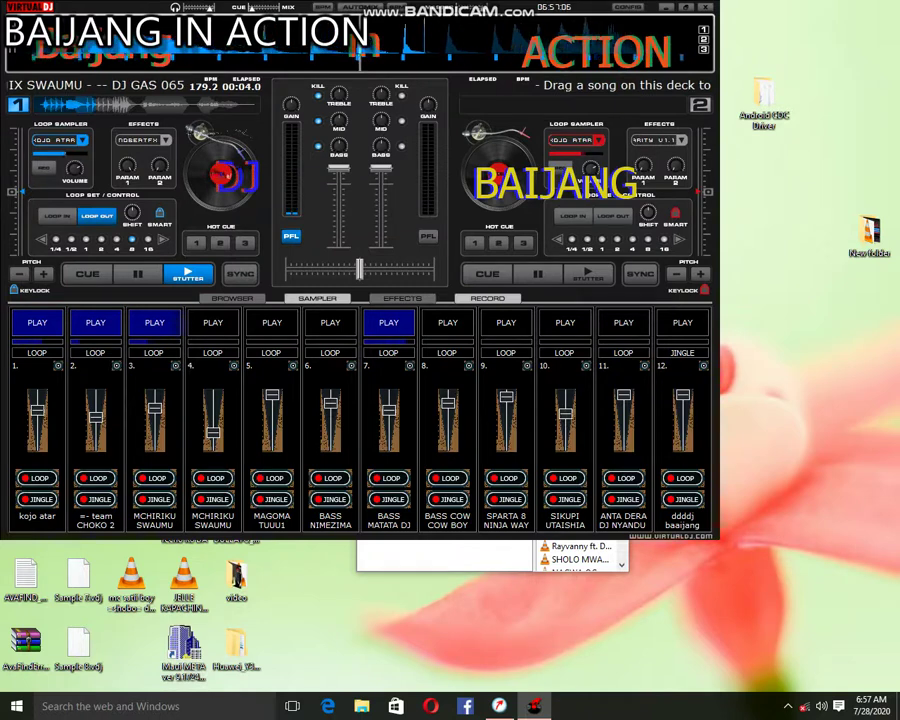
pyautogui.click(504, 321)
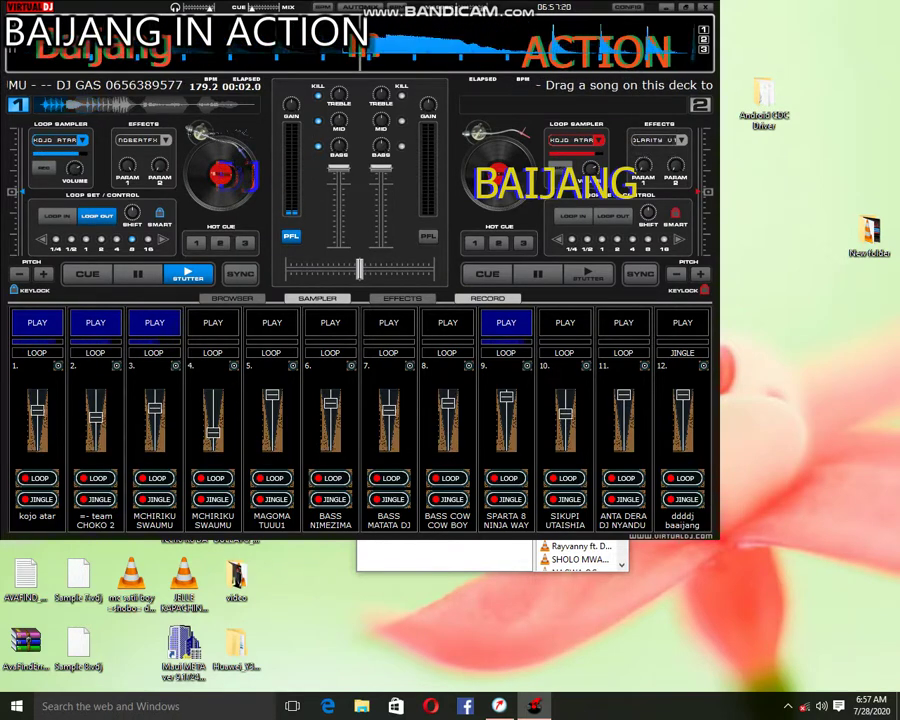
pyautogui.press('4')
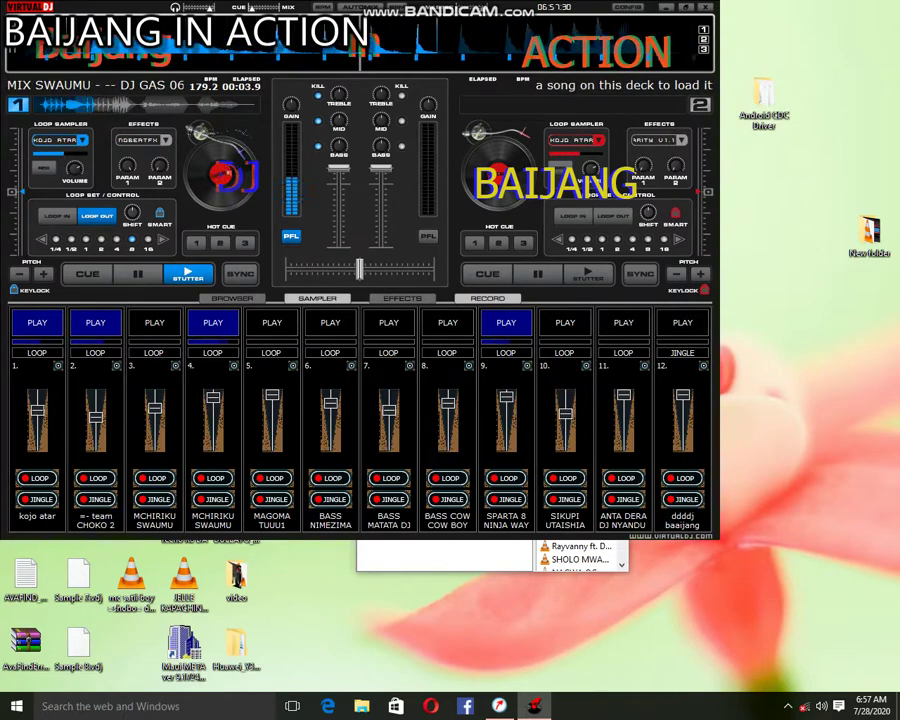
# Load BEAZ 2020 (3utam baijang).vdj from the BASS BABA MISONDO folder into sampler slot 10.
pyautogui.click(586, 366)
pyautogui.click(620, 376)
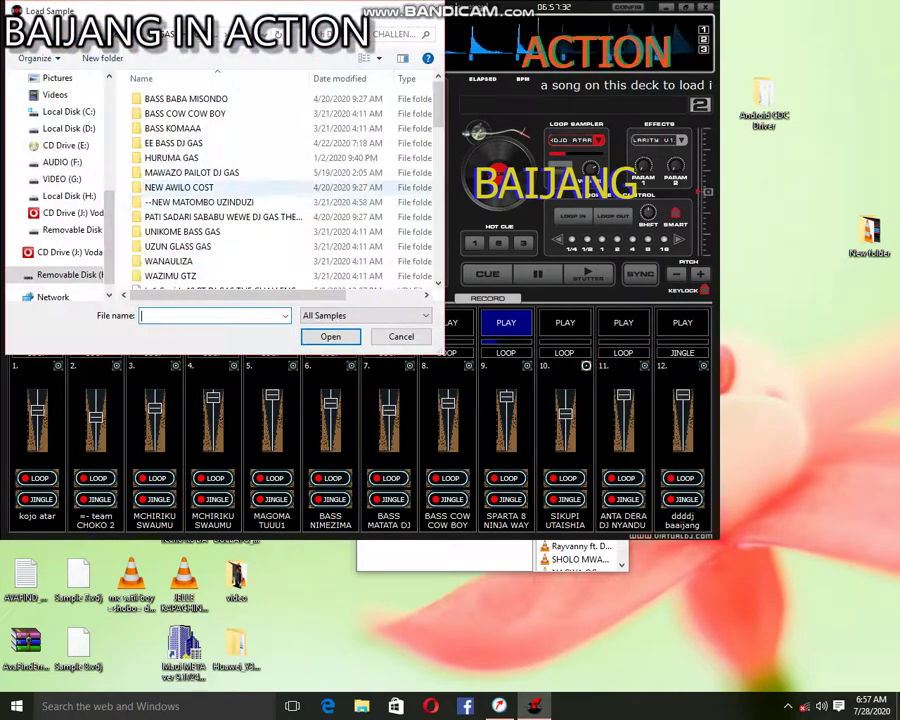
pyautogui.scroll(-5, 230, 163)
pyautogui.scroll(-10, 230, 163)
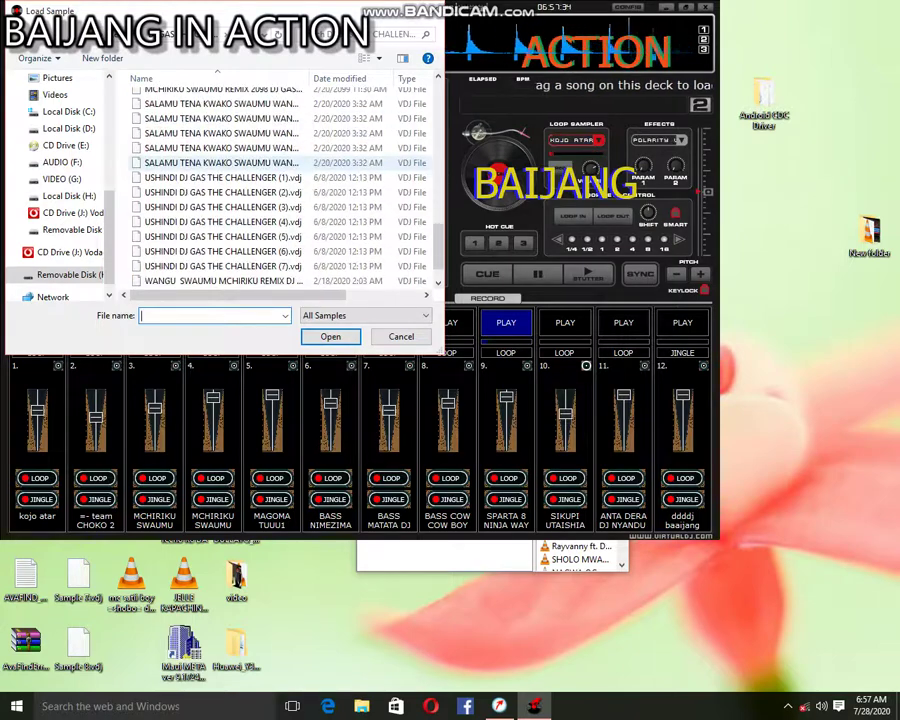
pyautogui.scroll(10, 230, 165)
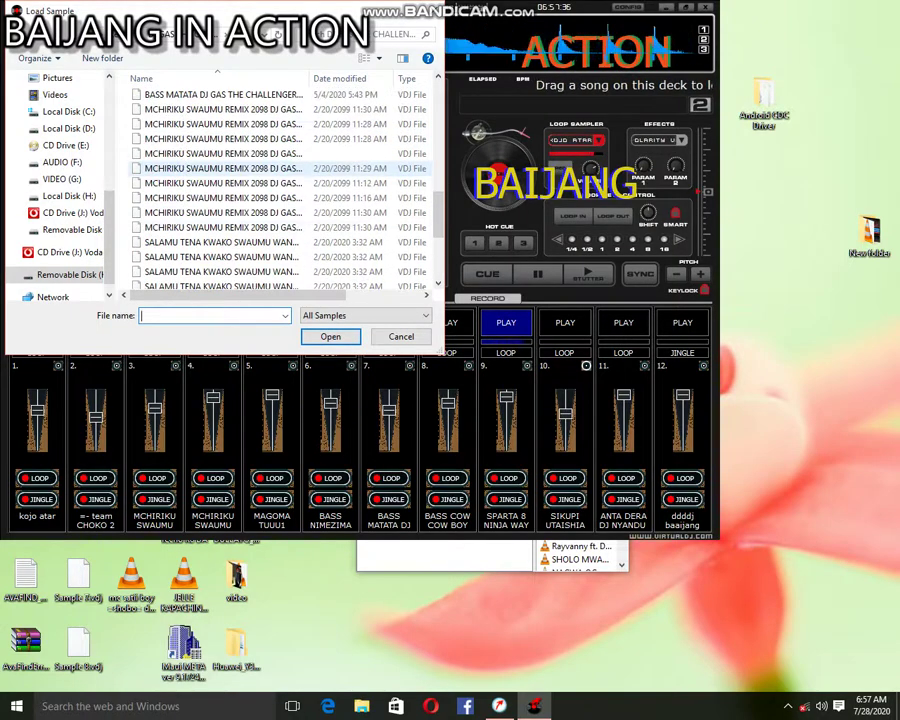
pyautogui.scroll(6, 170, 165)
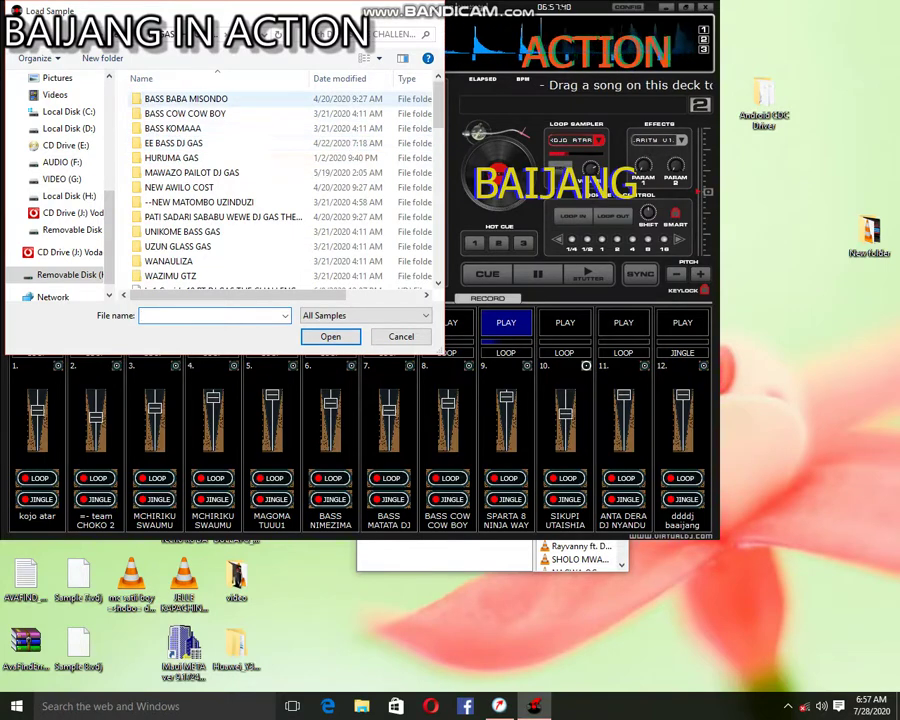
pyautogui.doubleClick(189, 99)
pyautogui.scroll(-1, 200, 110)
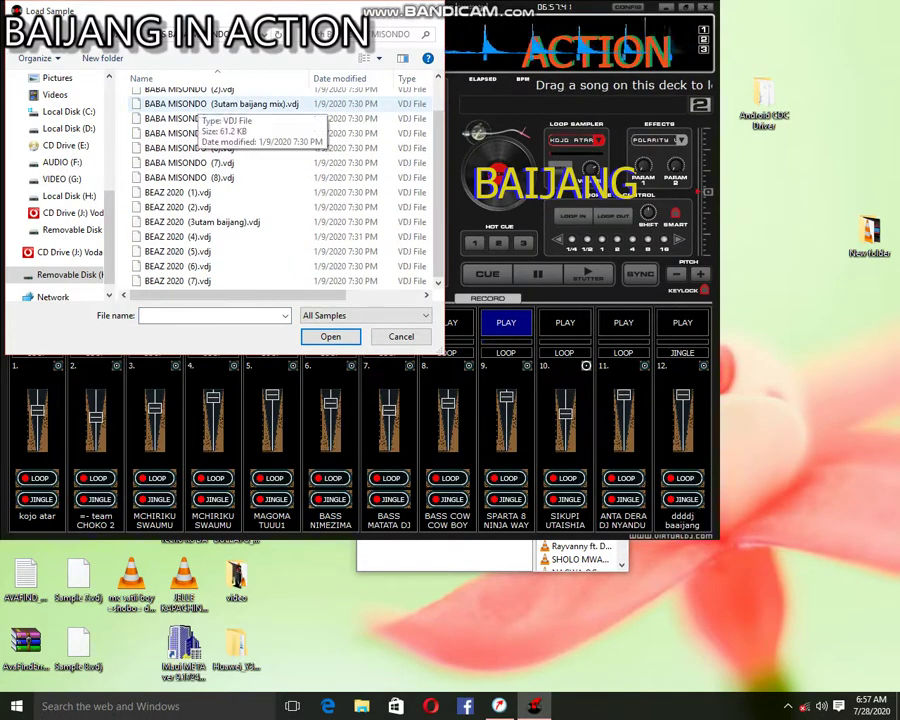
pyautogui.doubleClick(200, 222)
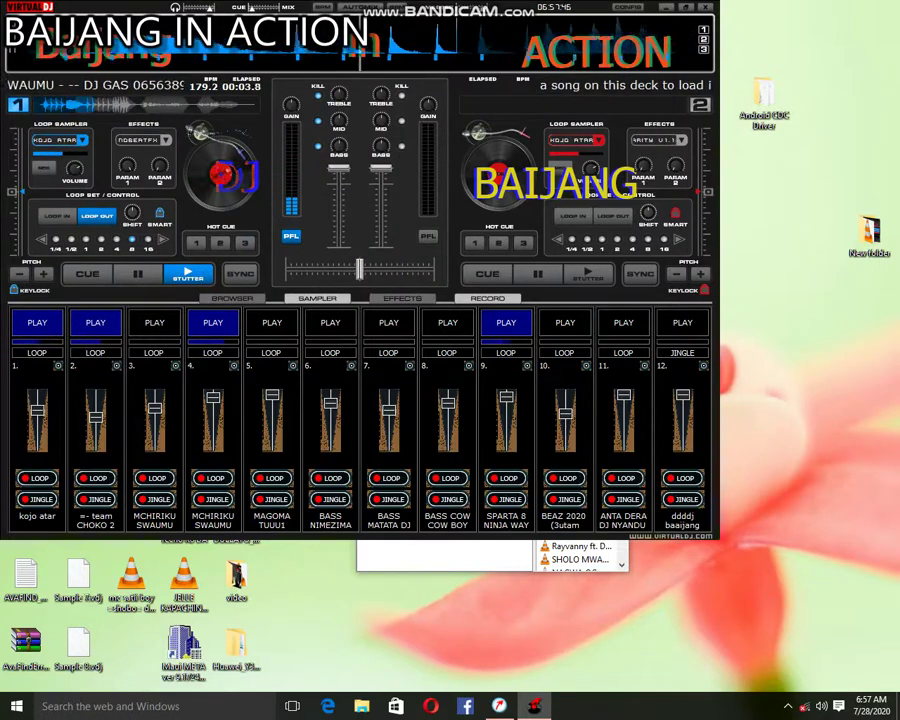
# Replace the SPARTA 8 NINJA WAY loop with the BEAZ 2020 loop at raised volume, and check the recording's progress.
pyautogui.click(565, 322)
pyautogui.click(506, 322)
pyautogui.moveTo(566, 413); pyautogui.dragTo(566, 397)
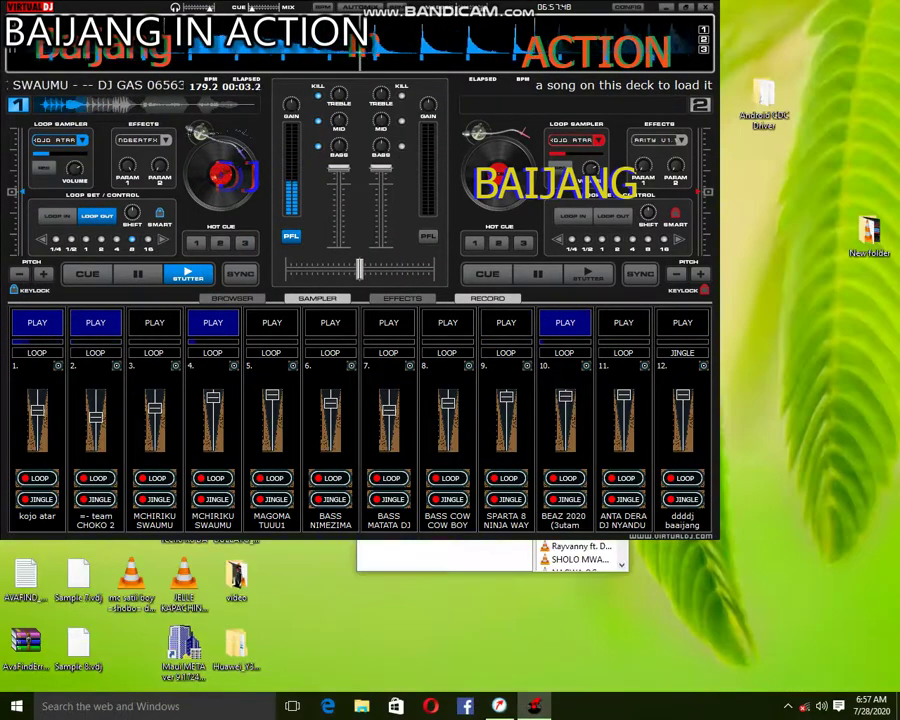
pyautogui.click(488, 298)
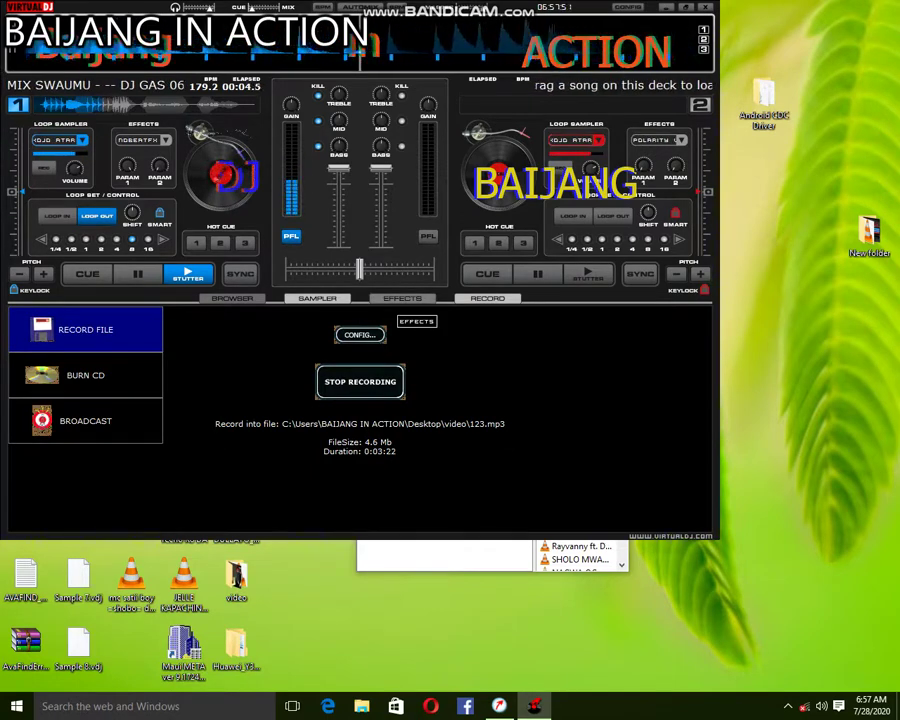
pyautogui.click(402, 298)
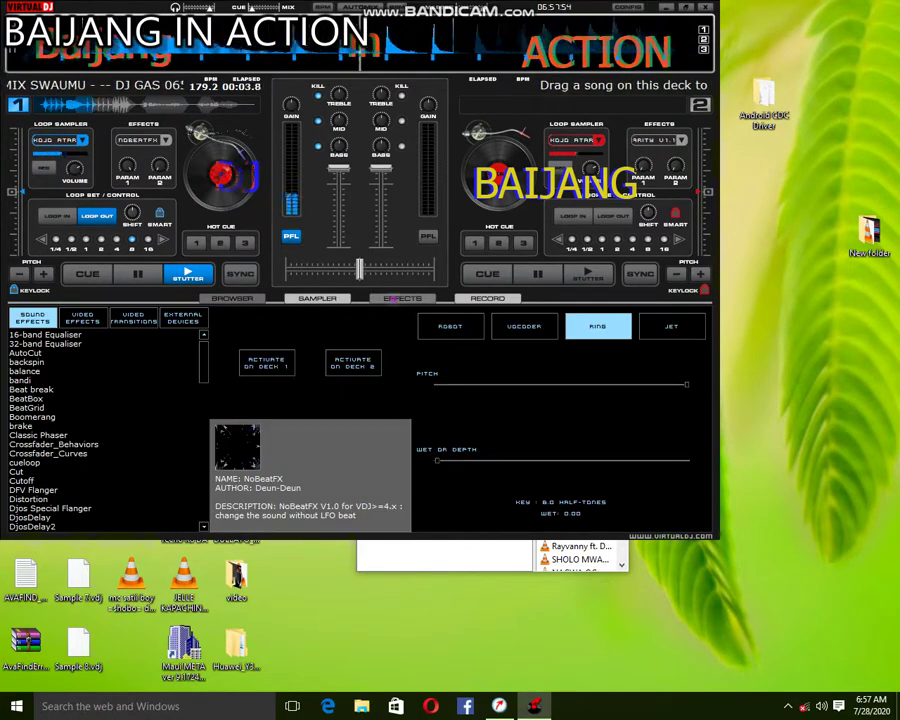
pyautogui.click(317, 298)
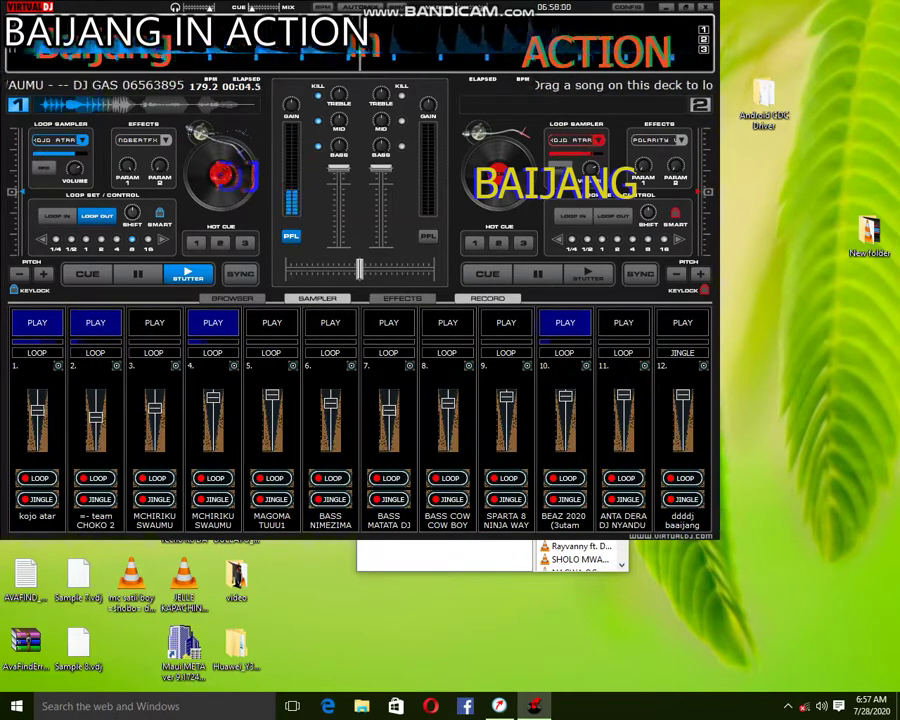
# Swap the BEAZ 2020 loop in turn for BASS MATATA DJ, slot 11, SPARTA 8 NINJA WAY and MAGOMA TUUU1, triggering the slot 12 jingle along the way.
pyautogui.click(384, 323)
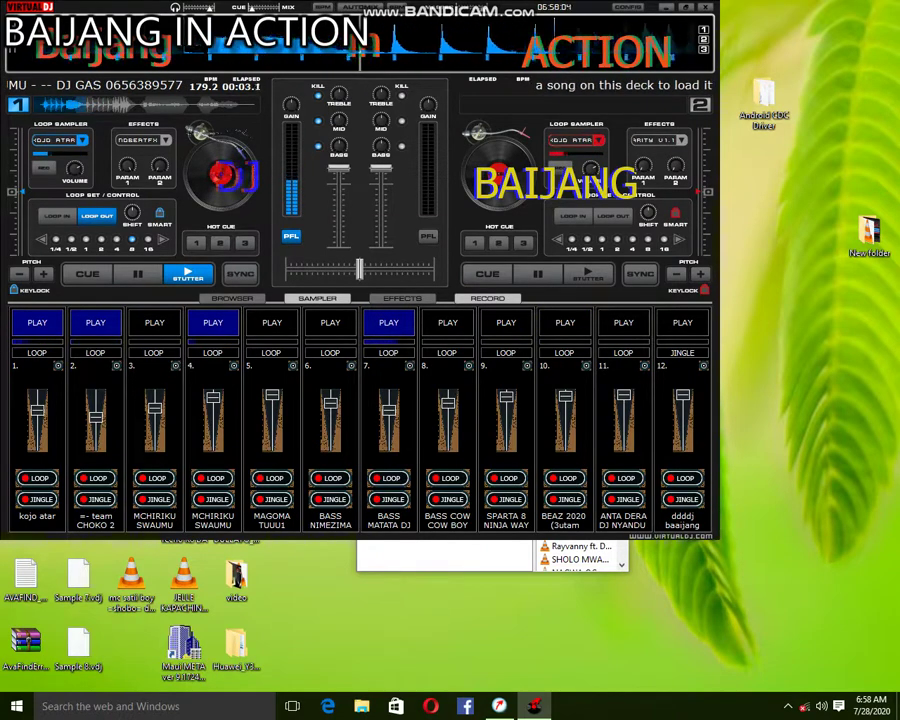
pyautogui.press('F11')
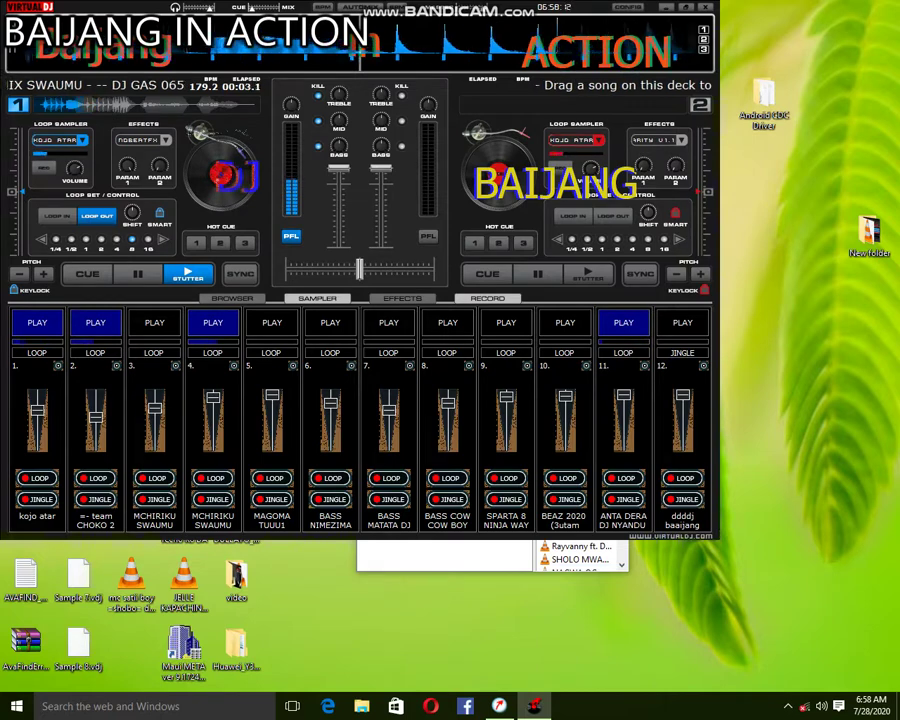
pyautogui.press('F12')
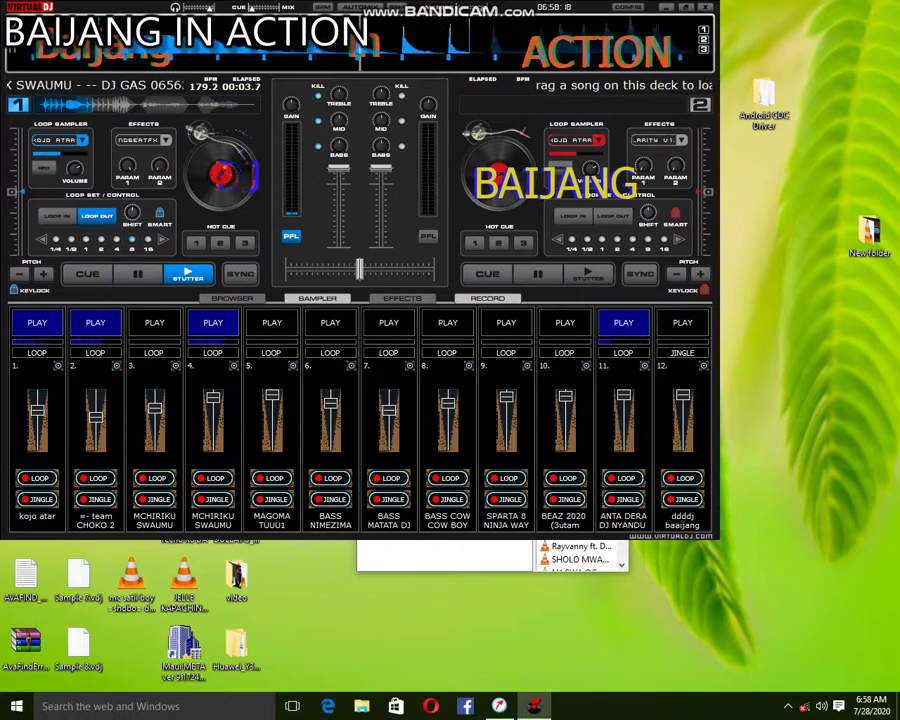
pyautogui.press('F11')
pyautogui.press('F9')
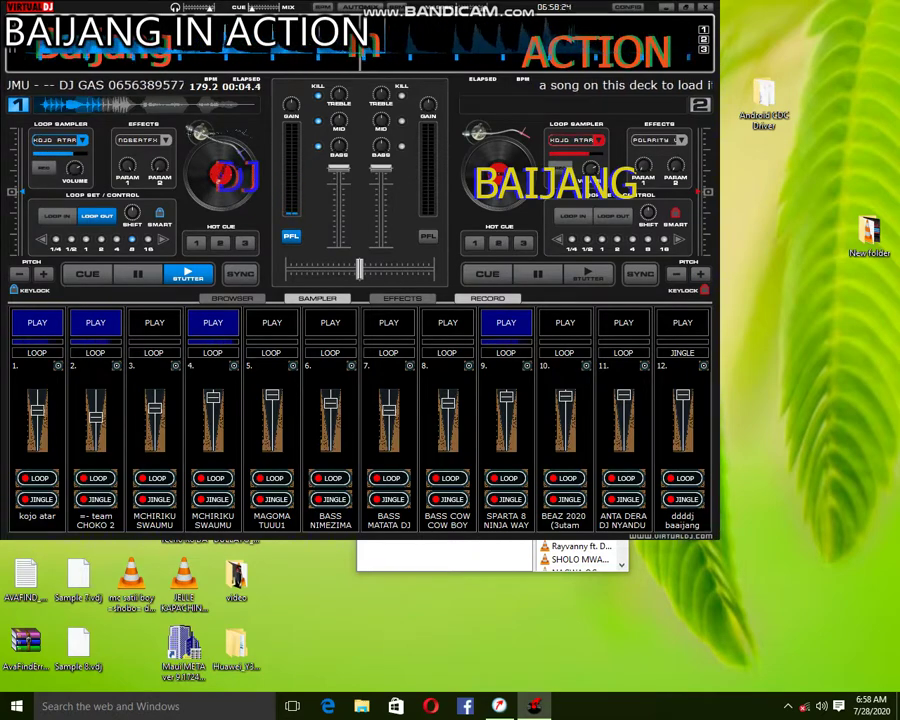
pyautogui.press('F5')
pyautogui.press('F9')
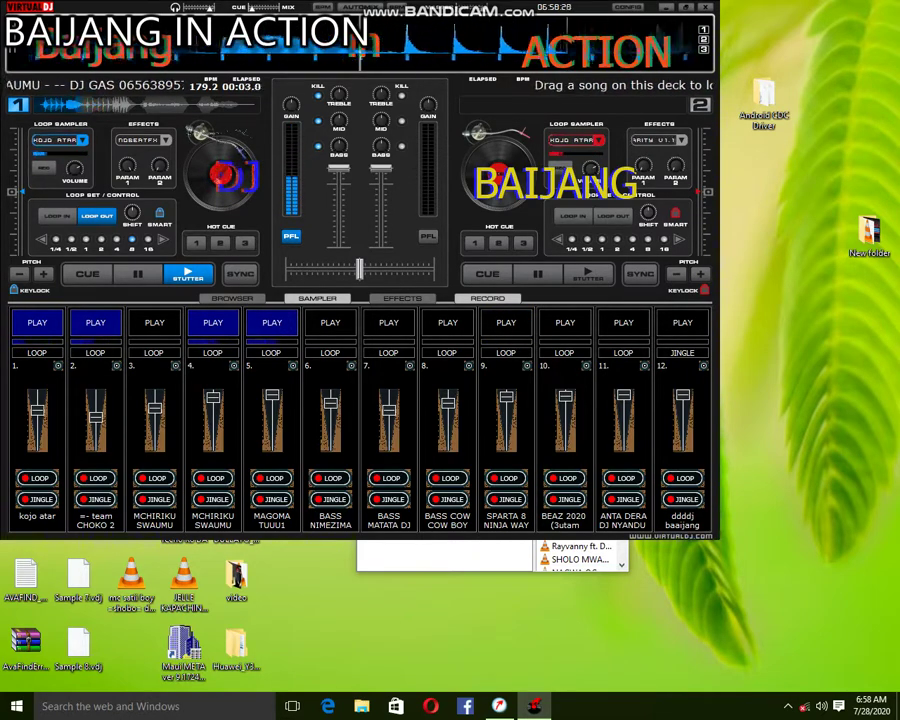
# Load AVATA 5.vdj from the DJ GAS THE CHALLENGER NEW folder into slot 3, and play it at raised volume over the lowered slot 2 loop.
pyautogui.click(175, 366)
pyautogui.click(197, 375)
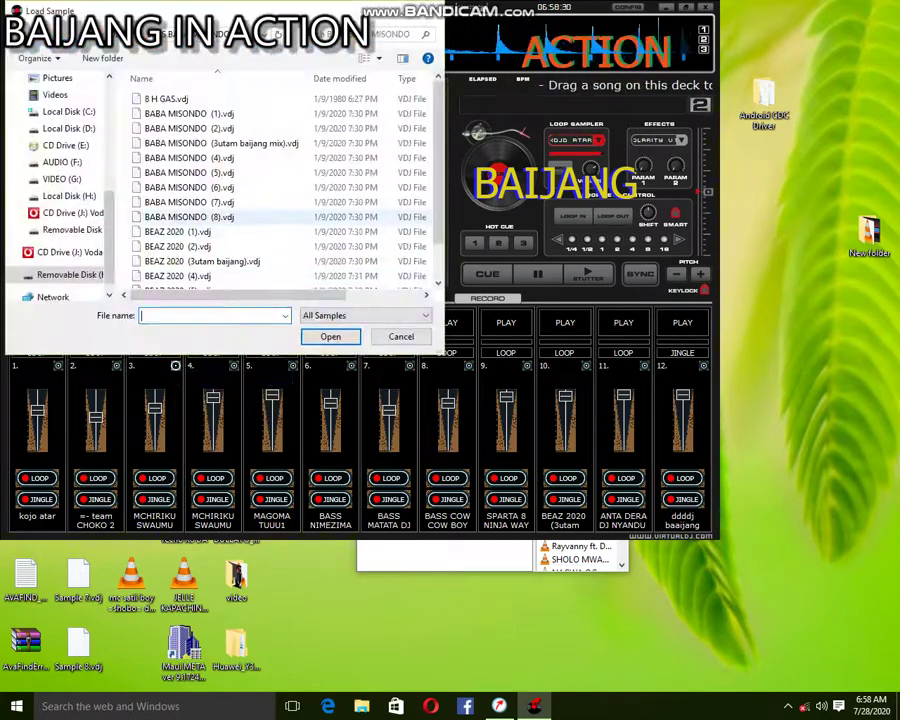
pyautogui.click(73, 34)
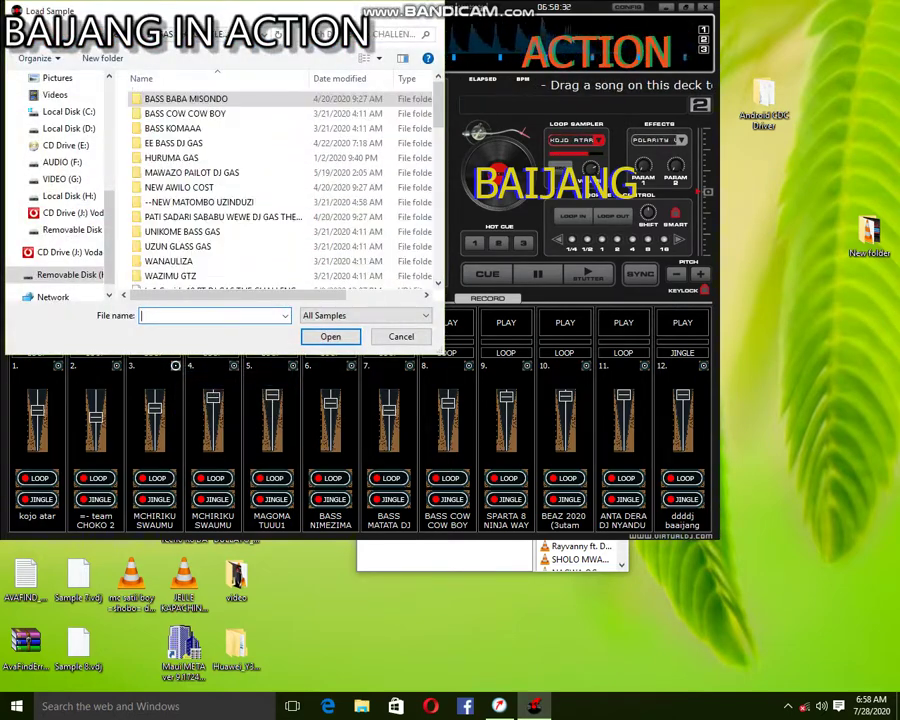
pyautogui.scroll(-4, 285, 190)
pyautogui.scroll(-6, 220, 190)
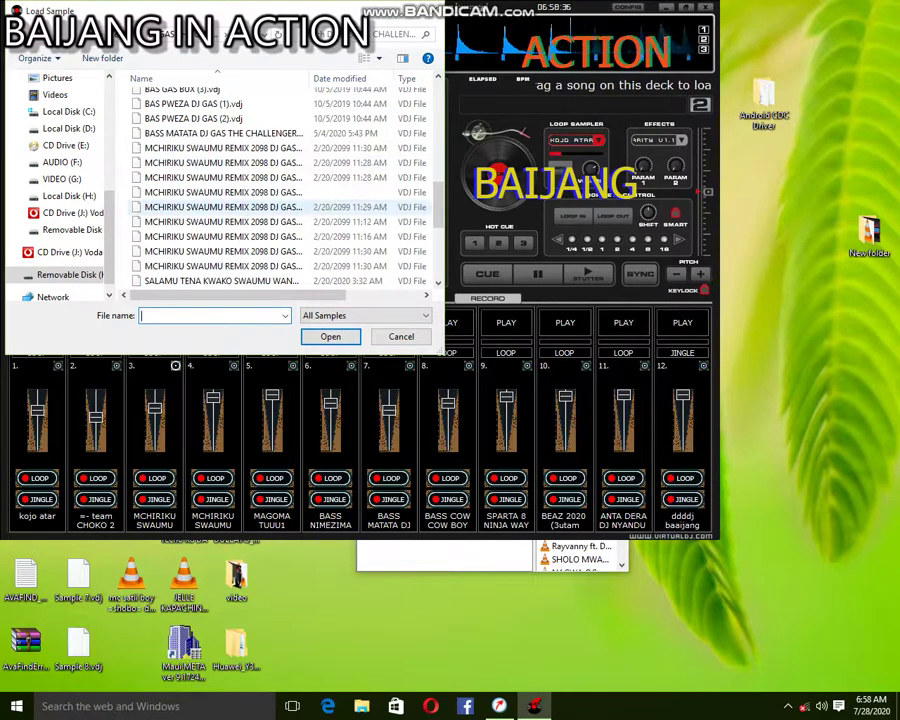
pyautogui.scroll(-2, 220, 207)
pyautogui.scroll(5, 220, 210)
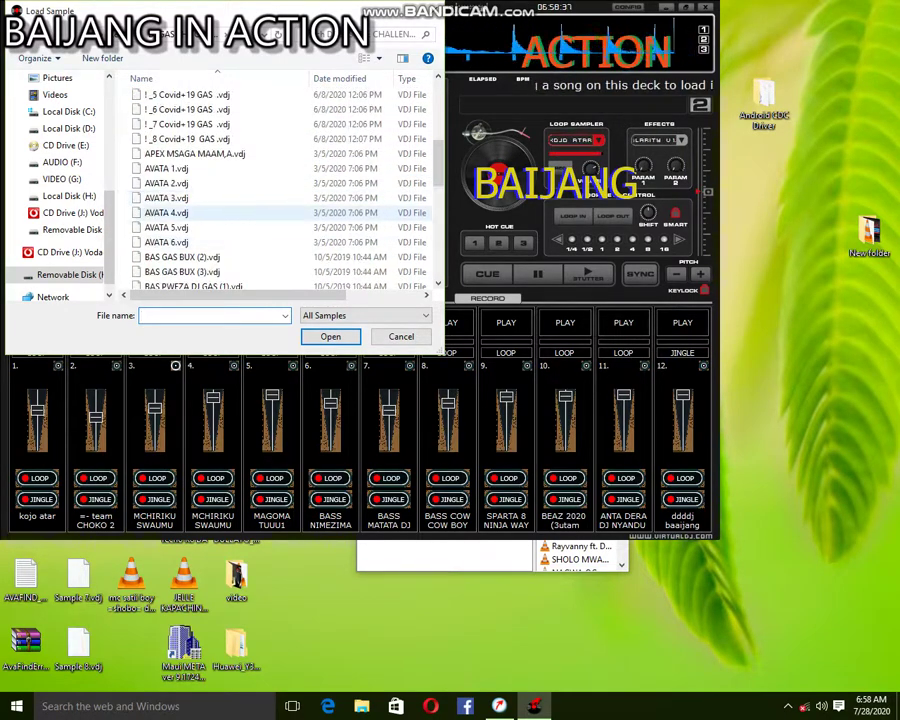
pyautogui.doubleClick(166, 227)
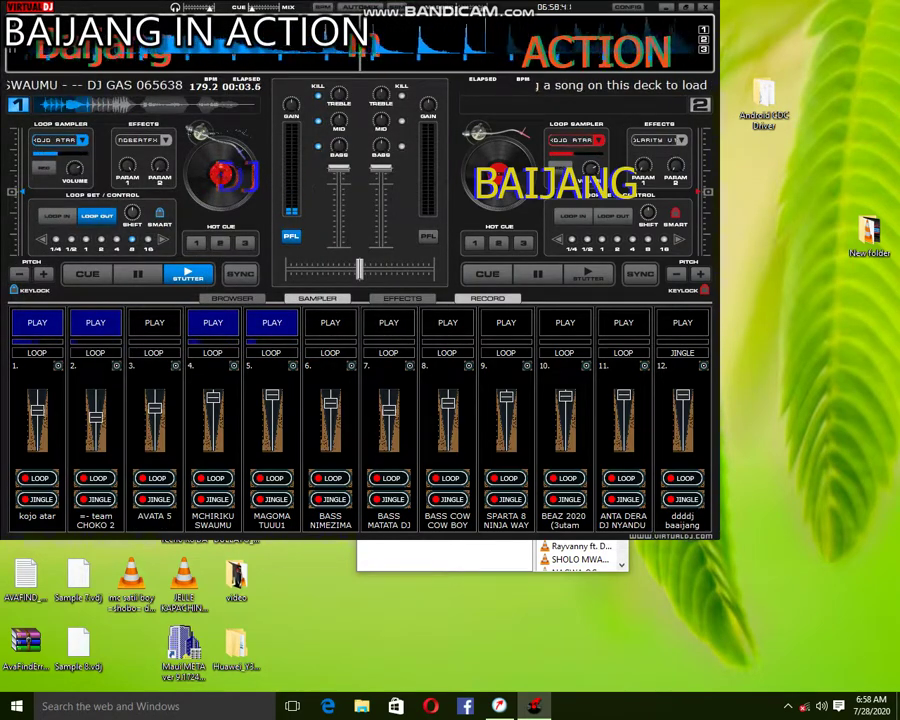
pyautogui.press('3')
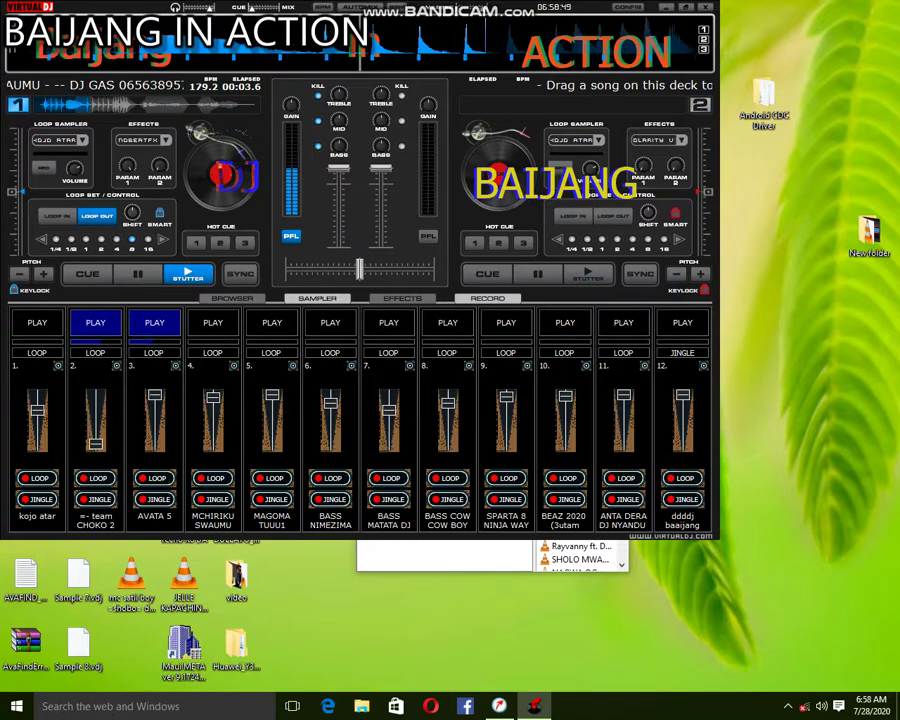
pyautogui.click(677, 323)
# Stop recording the mix to 123.mp3 and return to the sampler.
pyautogui.click(487, 298)
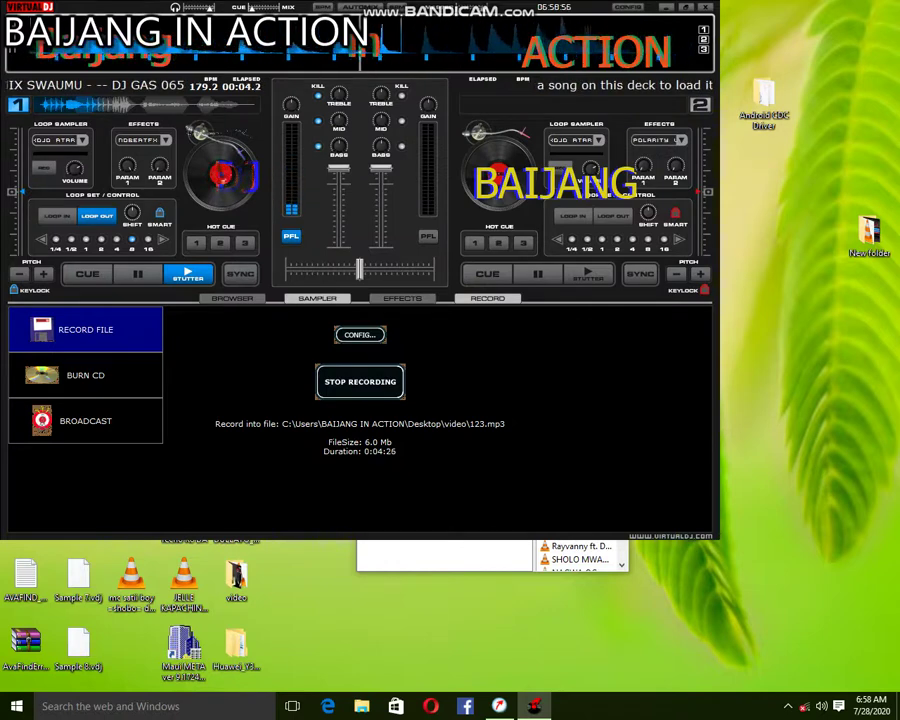
pyautogui.click(360, 381)
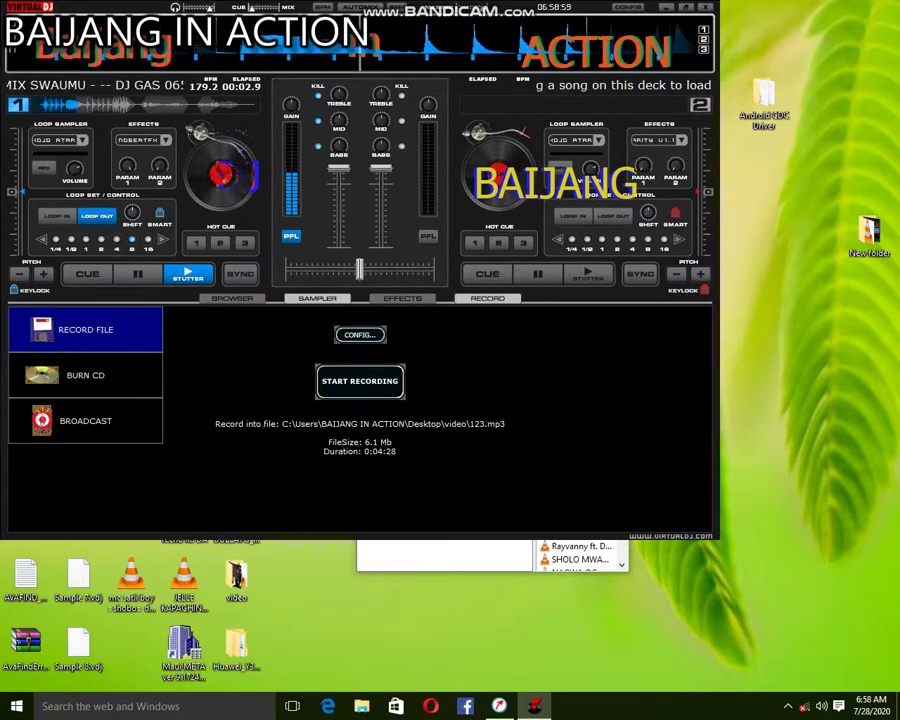
pyautogui.click(232, 298)
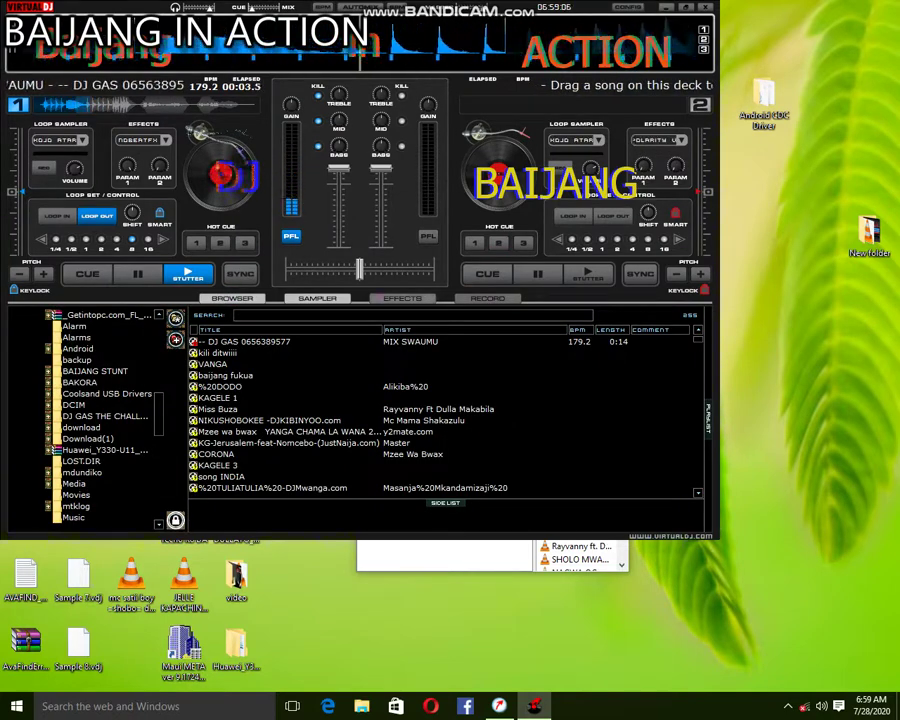
pyautogui.click(398, 298)
pyautogui.click(318, 298)
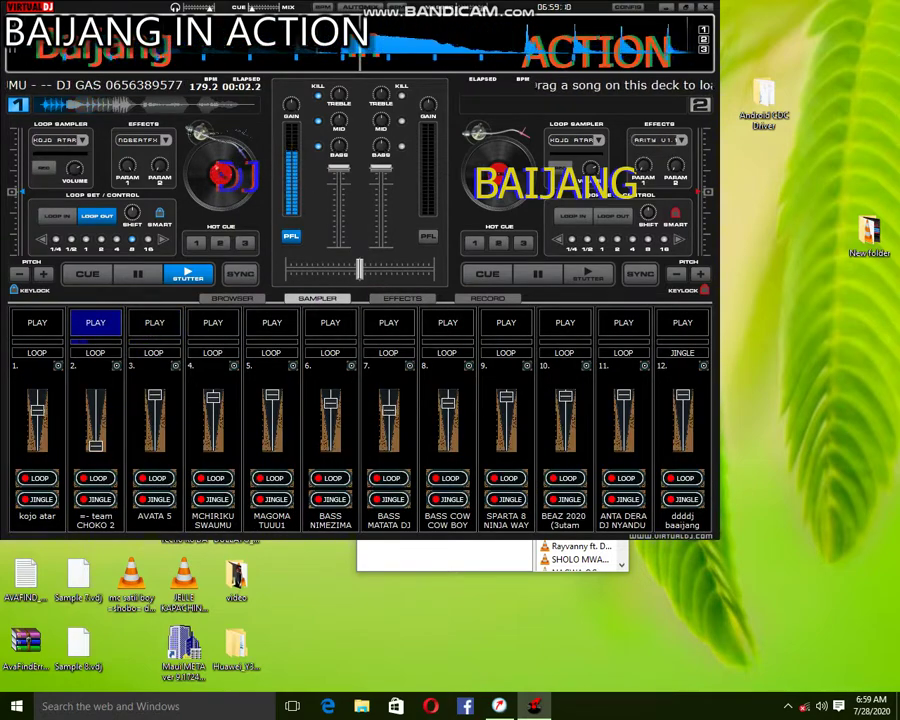
# Move the mixer window aside and play the recorded 123.mp3 from the desktop's video folder in VLC media player.
pyautogui.moveTo(115, 7); pyautogui.dragTo(311, 131)
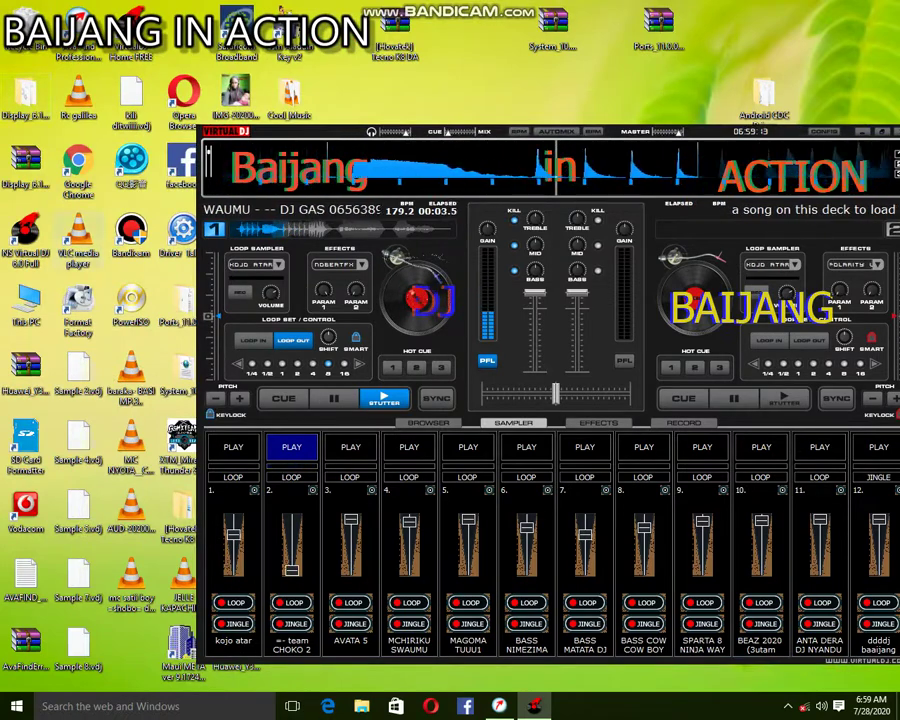
pyautogui.moveTo(226, 132); pyautogui.dragTo(496, 64)
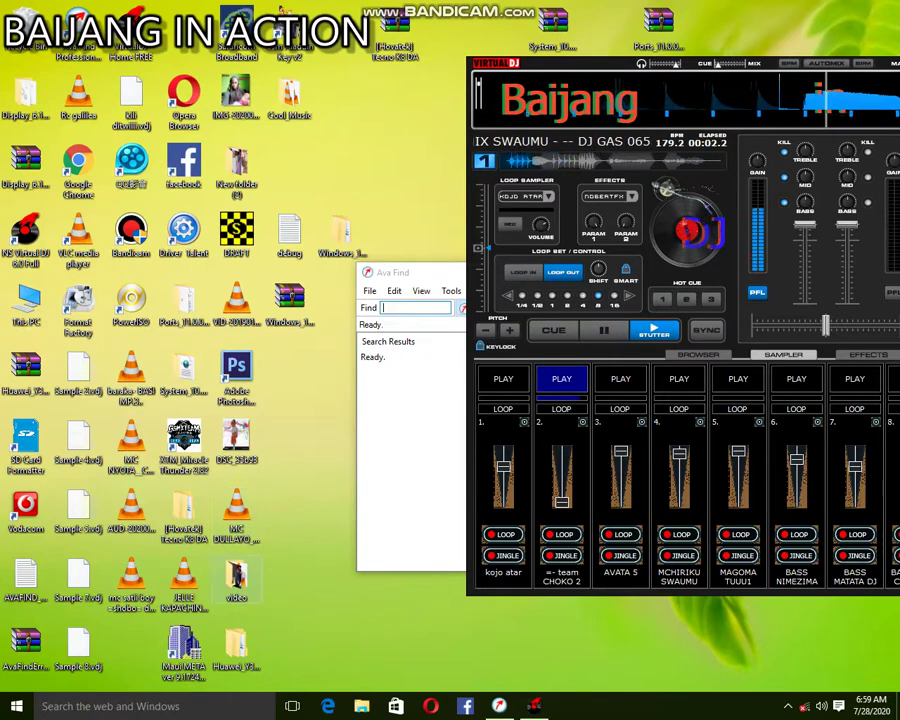
pyautogui.click(362, 706)
pyautogui.click(605, 195)
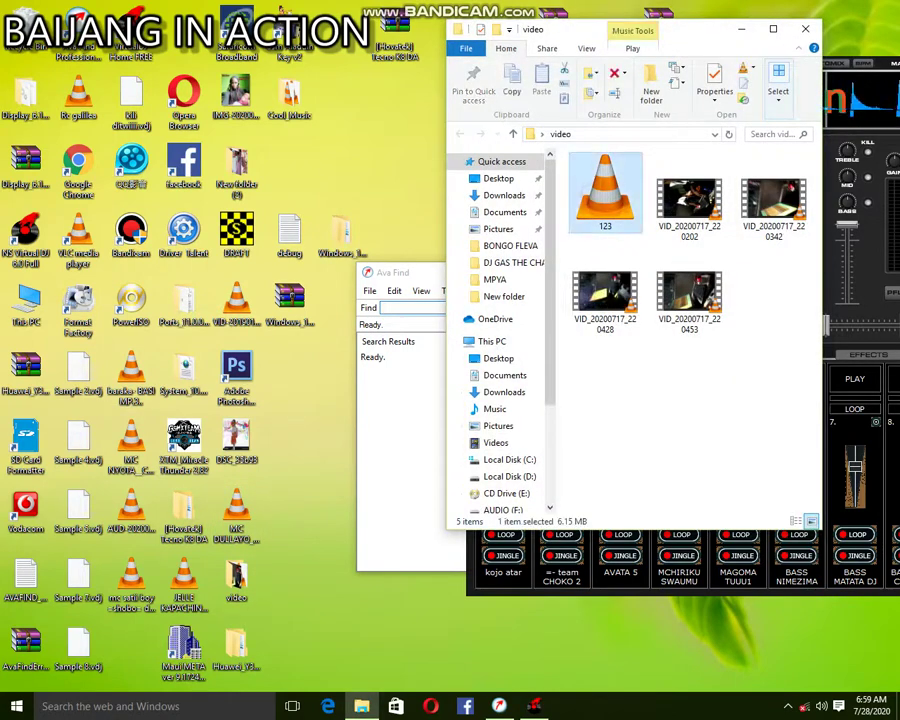
pyautogui.click(741, 29)
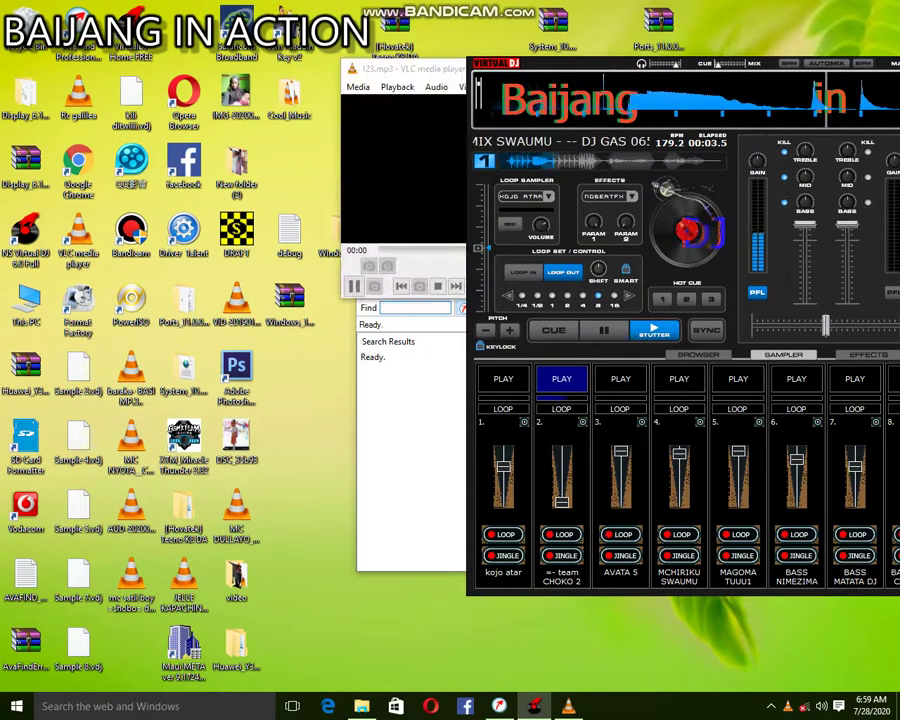
# Shrink the VLC window to its playback controls beside the mixer and set its volume to 90%.
pyautogui.hotkey('ctrl', 'Down')
pyautogui.hotkey('ctrl', 'Down')
pyautogui.hotkey('ctrl', 'Down')
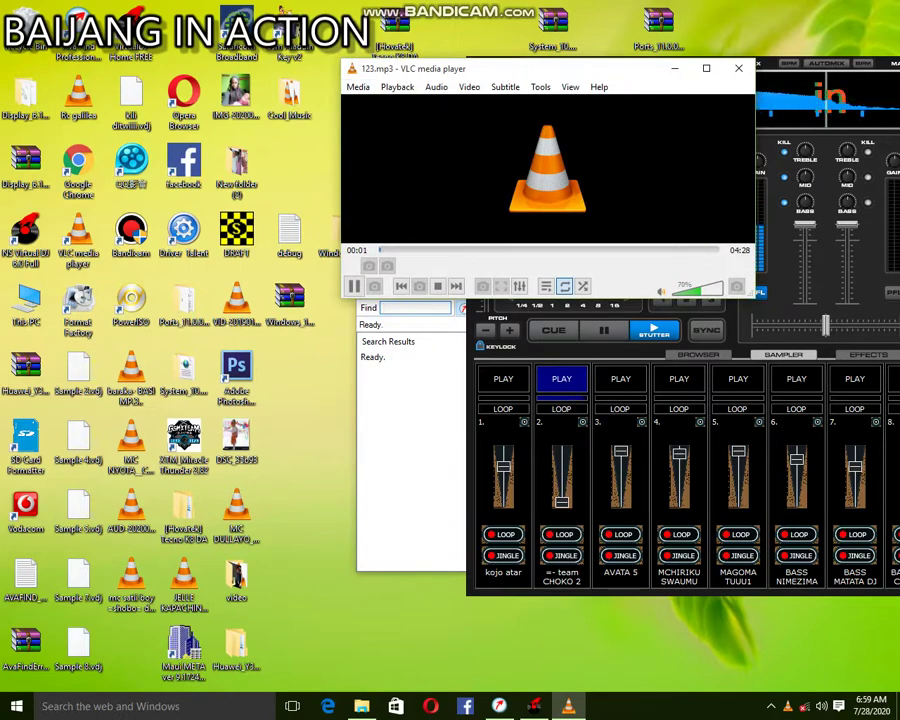
pyautogui.moveTo(547, 59); pyautogui.dragTo(547, 230)
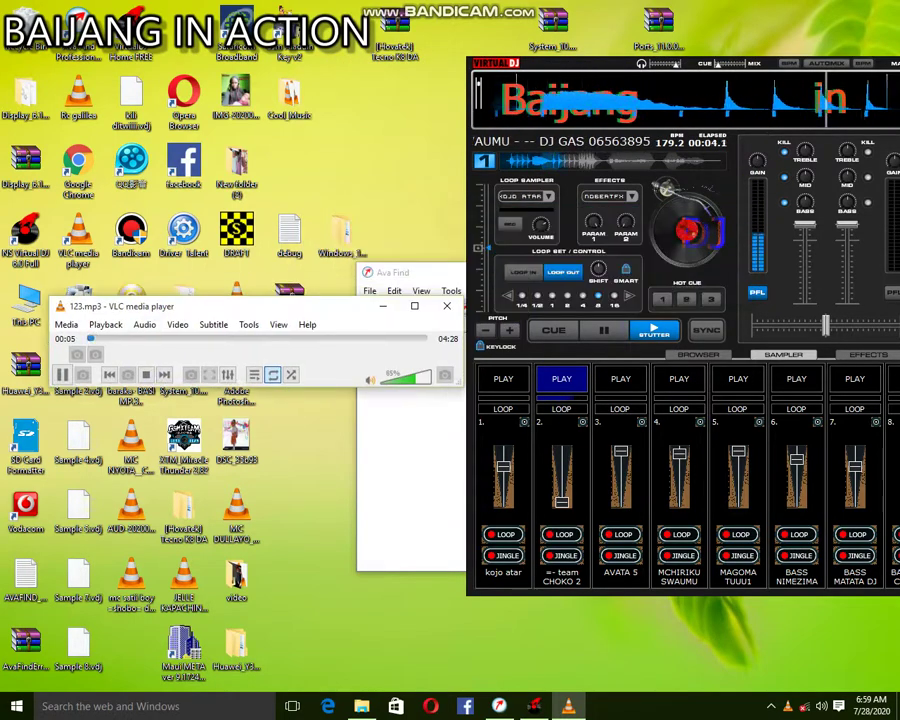
pyautogui.hotkey('ctrl', 'Down')
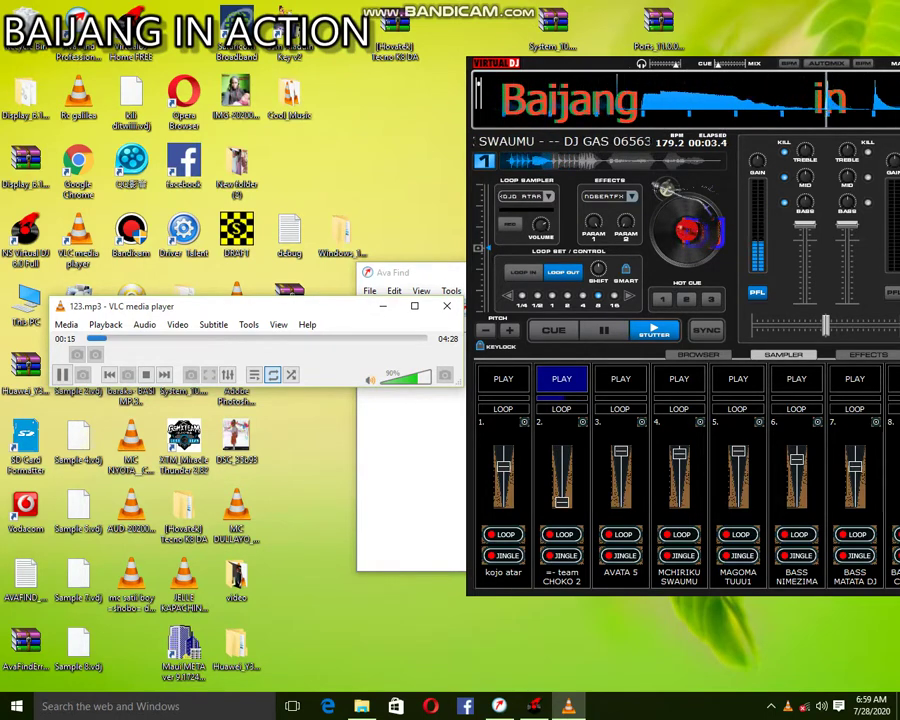
# Move the mixer window back into fuller view and open the K: drive in sampler slot 2's load dialog.
pyautogui.click(553, 28)
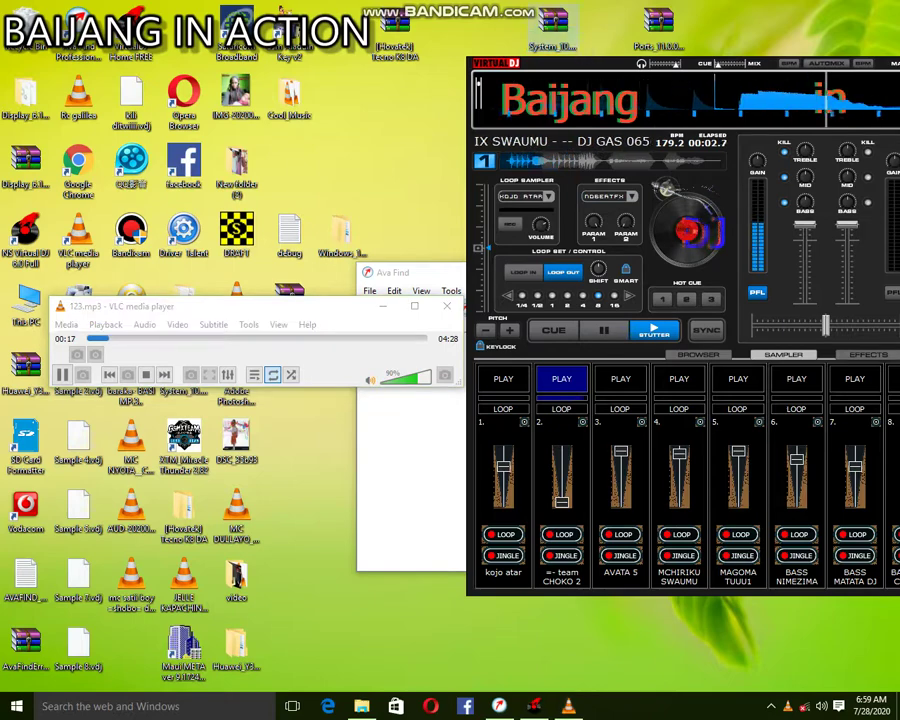
pyautogui.moveTo(560, 64); pyautogui.dragTo(302, 10)
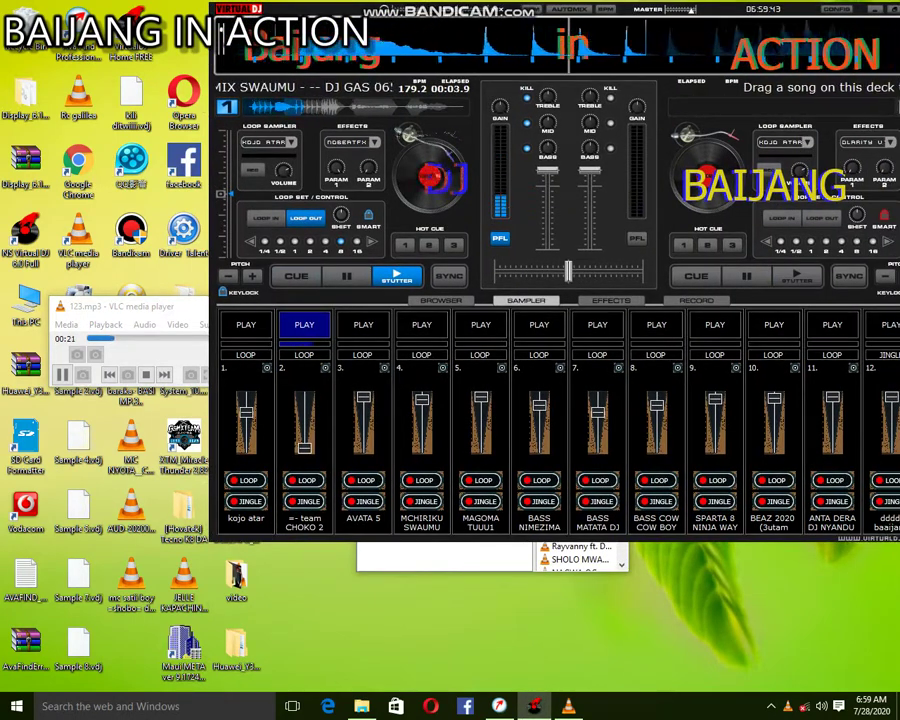
pyautogui.click(325, 368)
pyautogui.click(358, 378)
pyautogui.scroll(-3, 490, 185)
pyautogui.click(330, 37)
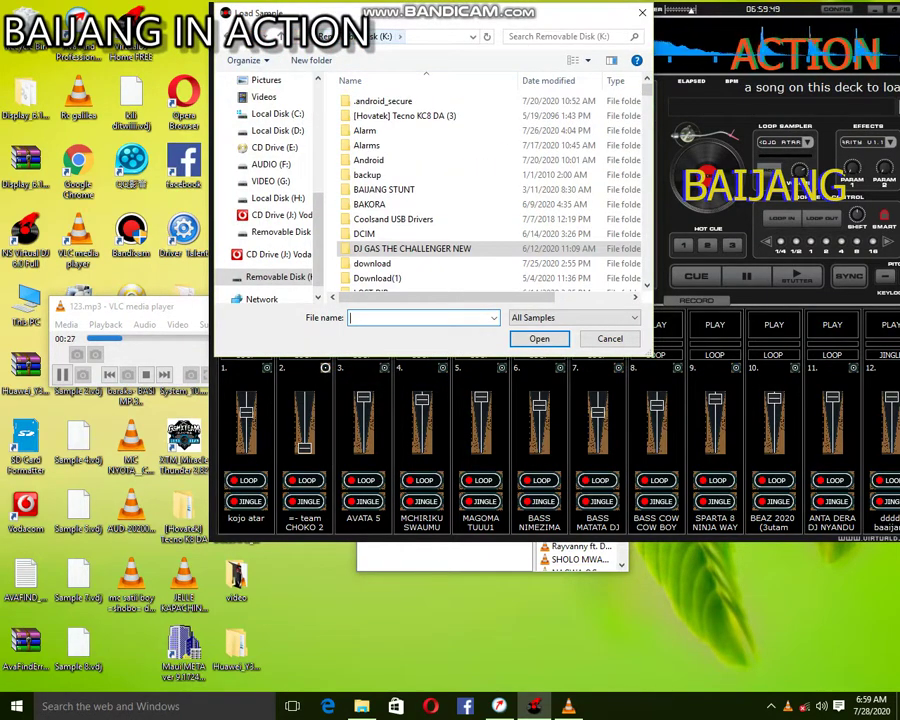
# Load UKALI MNANDA BAIJANG OG.vdj from the New folder inside SALAM > mnanda into sampler slot 2.
pyautogui.scroll(-20, 490, 190)
pyautogui.scroll(-15, 420, 135)
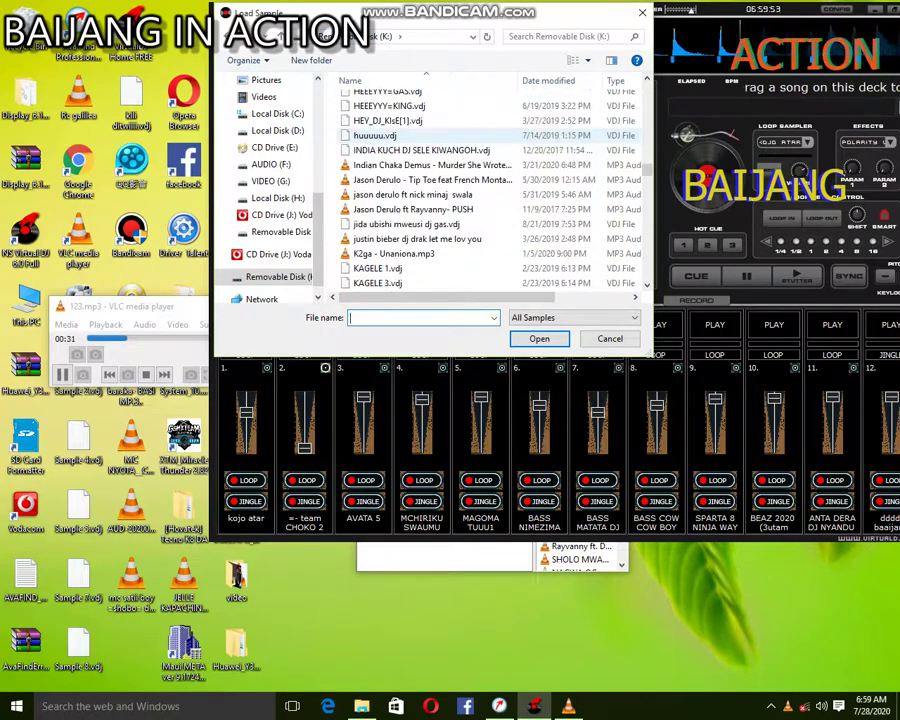
pyautogui.scroll(20, 490, 190)
pyautogui.scroll(15, 490, 190)
pyautogui.scroll(2, 400, 125)
pyautogui.doubleClick(370, 167)
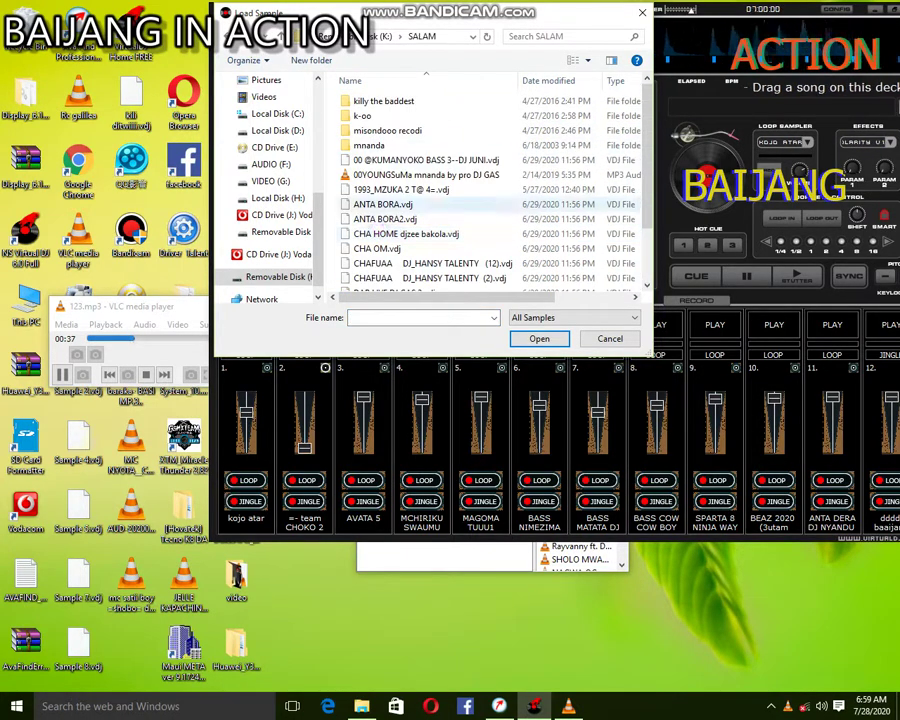
pyautogui.doubleClick(368, 145)
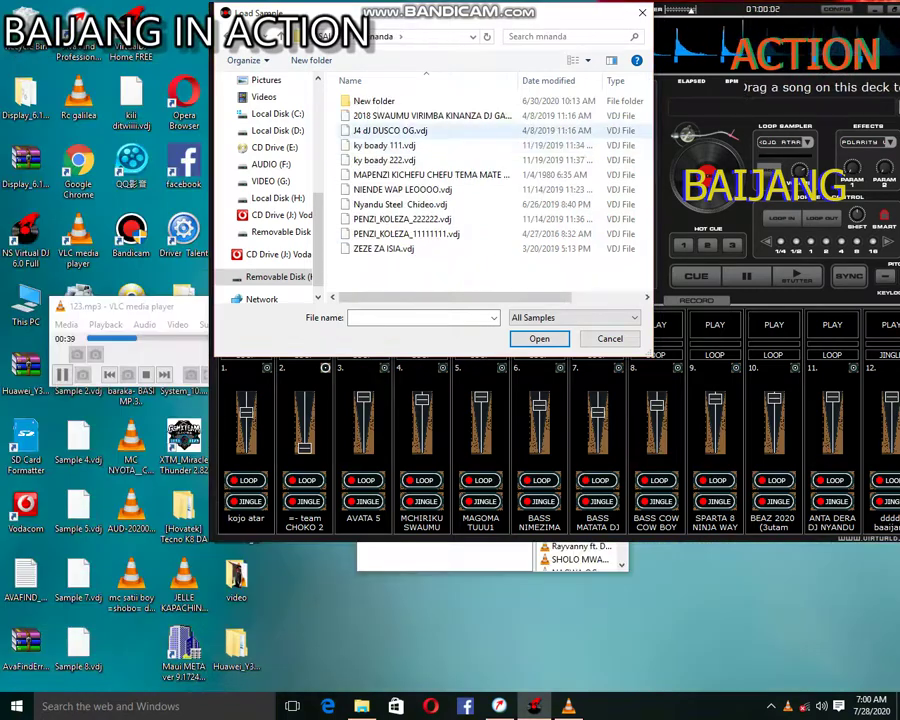
pyautogui.doubleClick(378, 102)
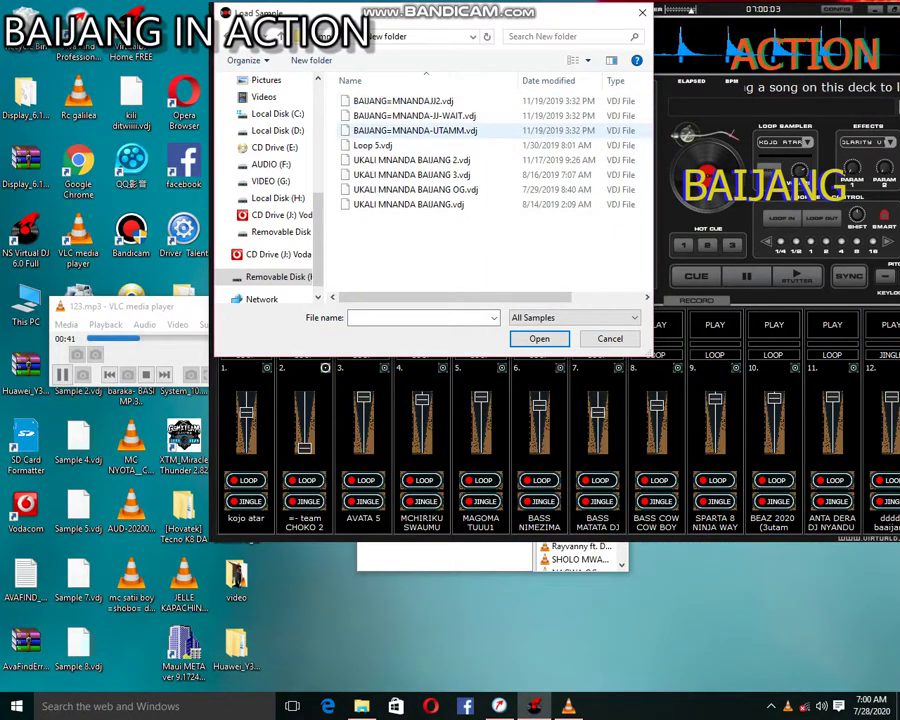
pyautogui.doubleClick(410, 189)
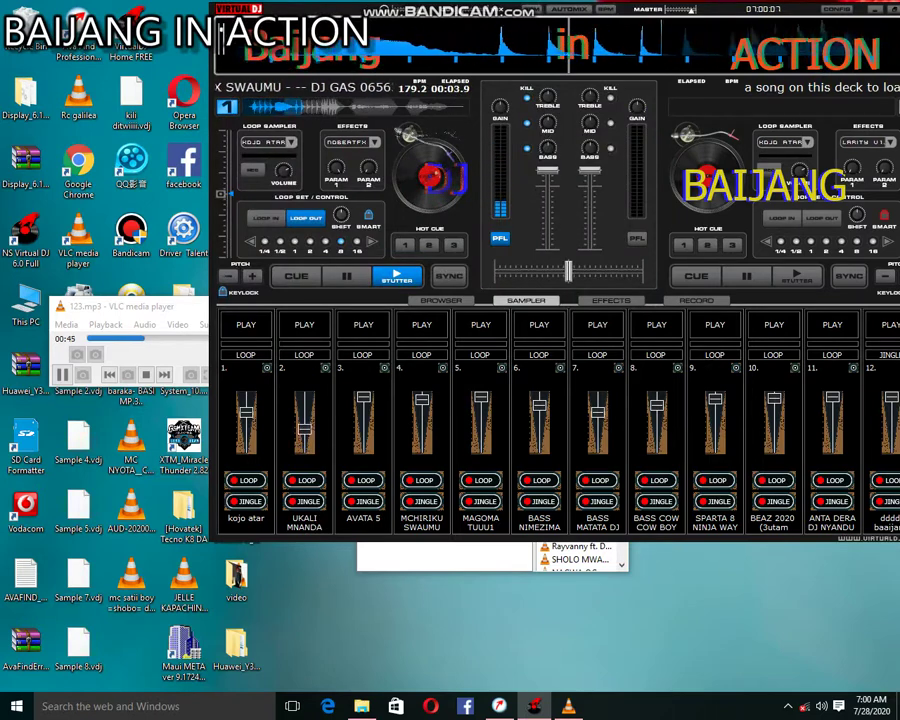
# Adjust the VLC volume to 100% while 123.mp3 plays, and close the player.
pyautogui.moveTo(168, 307); pyautogui.dragTo(152, 303)
pyautogui.hotkey('ctrl', 'Up')
pyautogui.hotkey('ctrl', 'Up')
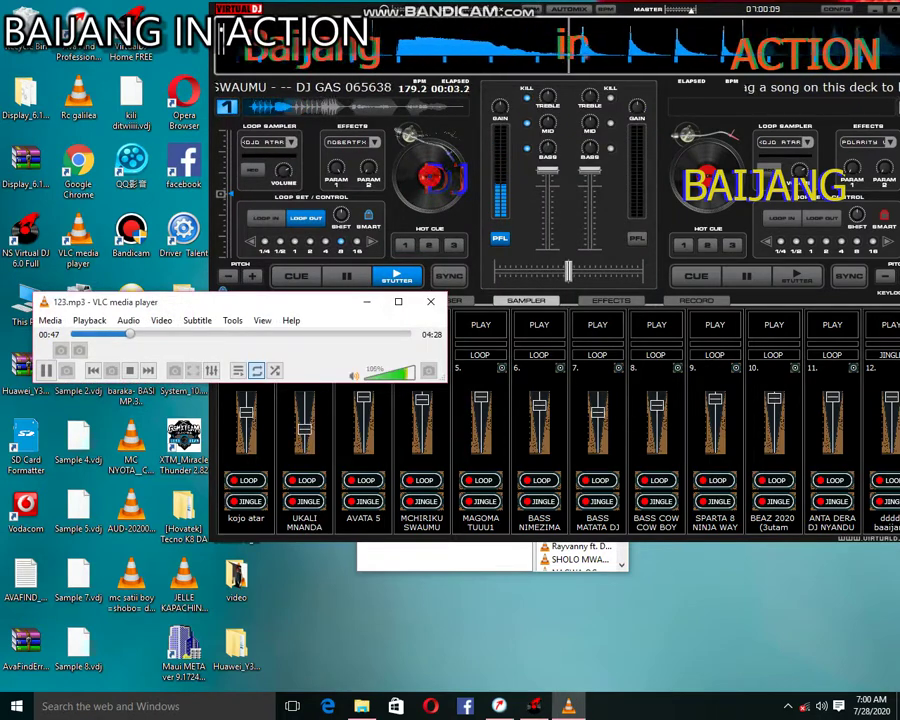
pyautogui.scroll(-1, 404, 373)
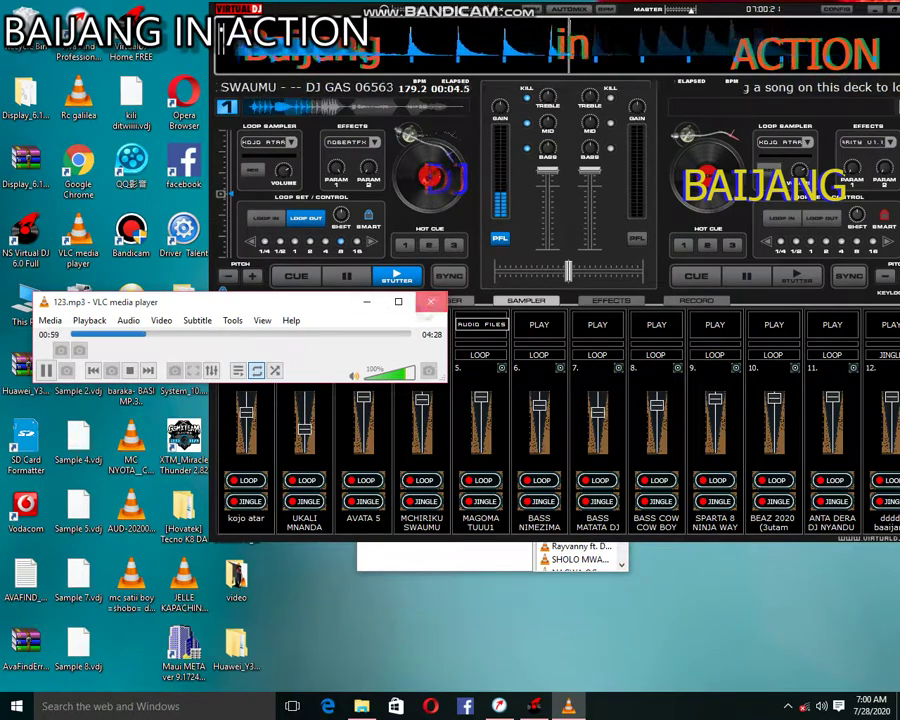
pyautogui.click(431, 303)
# Play the slot 2 loop at raised volume and reload UKALI MNANDA BAIJANG OG.vdj into that slot.
pyautogui.click(304, 325)
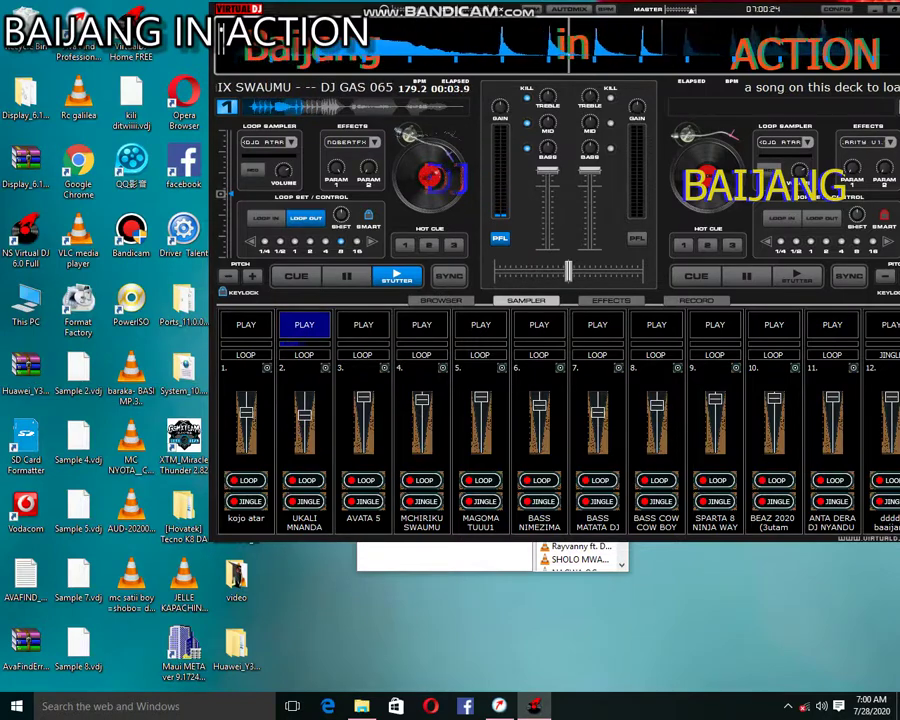
pyautogui.click(325, 368)
pyautogui.click(352, 374)
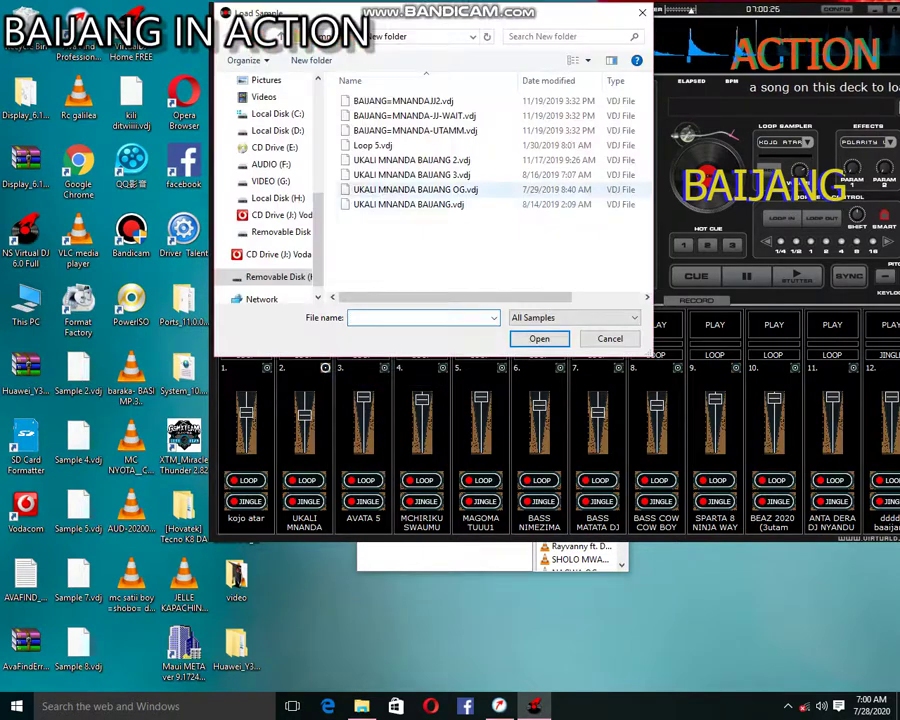
pyautogui.doubleClick(410, 189)
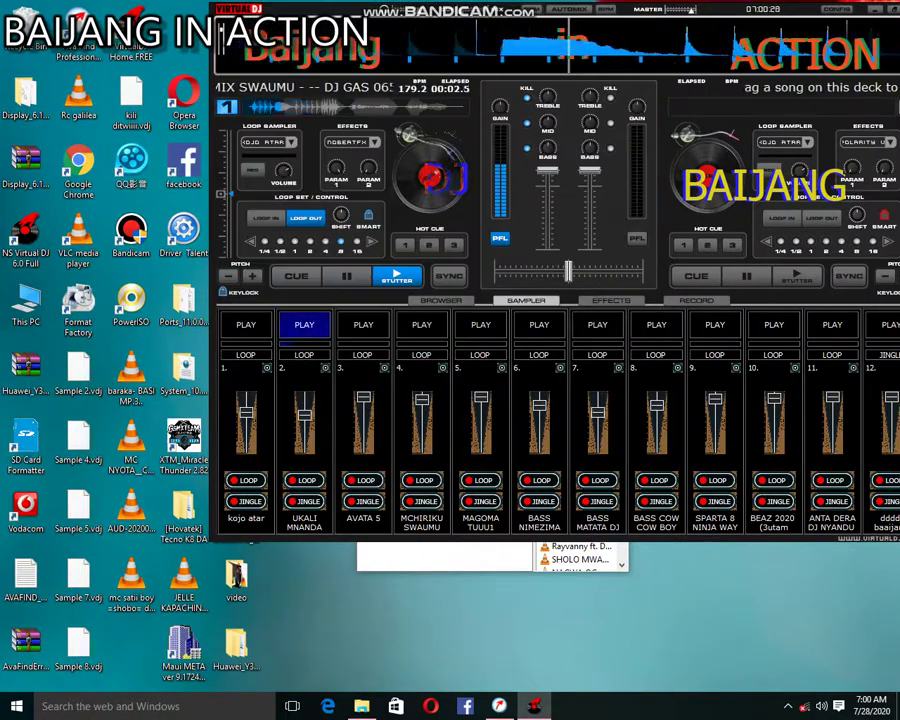
# Load UKALI MNANDA BAIJANG.vdj into slot 3 and play it in place of the slot 2 loop.
pyautogui.click(384, 368)
pyautogui.click(405, 376)
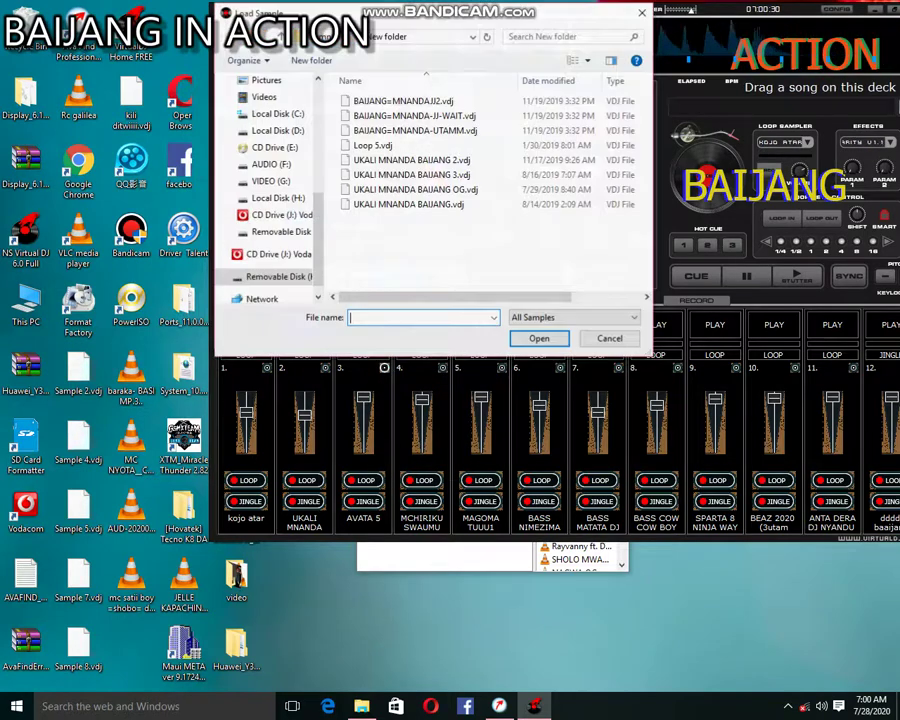
pyautogui.click(410, 189)
pyautogui.doubleClick(408, 204)
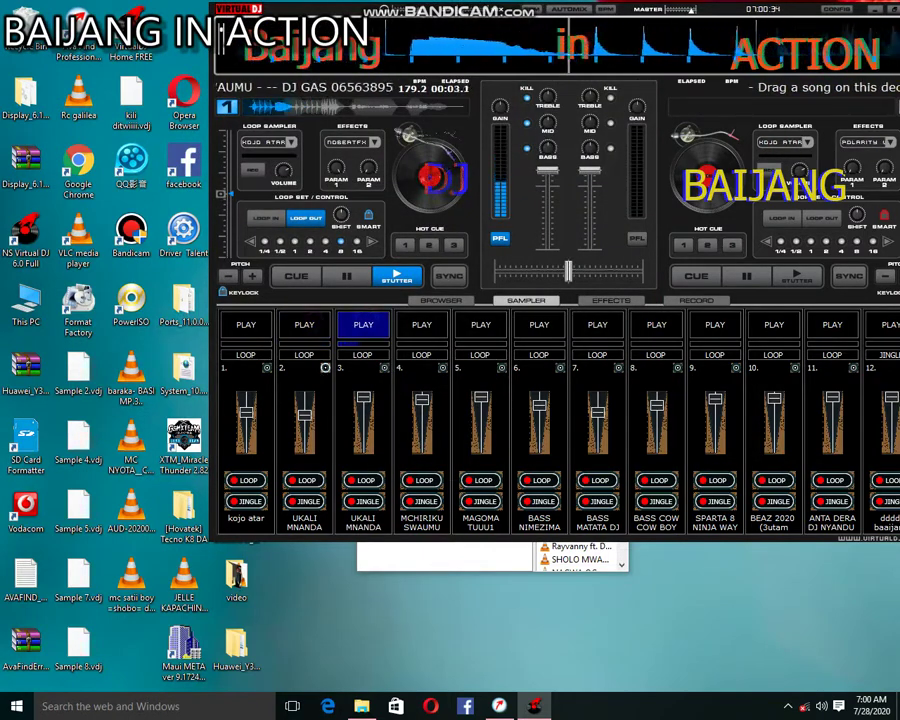
pyautogui.click(325, 368)
pyautogui.click(295, 371)
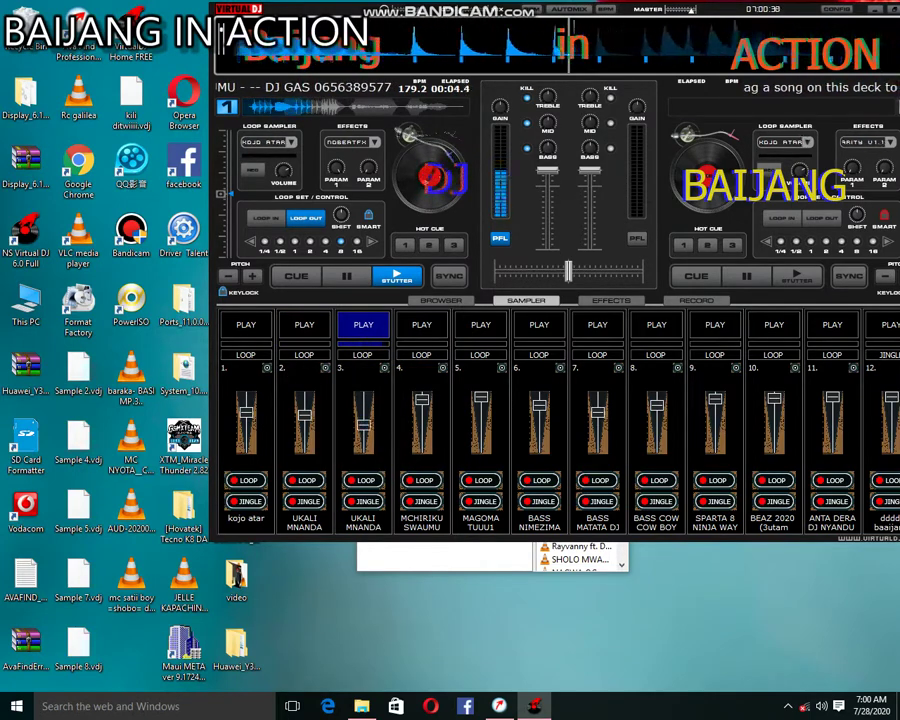
# Open the BATA JIPYA folder inside New folder (2) on the K: drive in slot 2's load dialog.
pyautogui.click(325, 368)
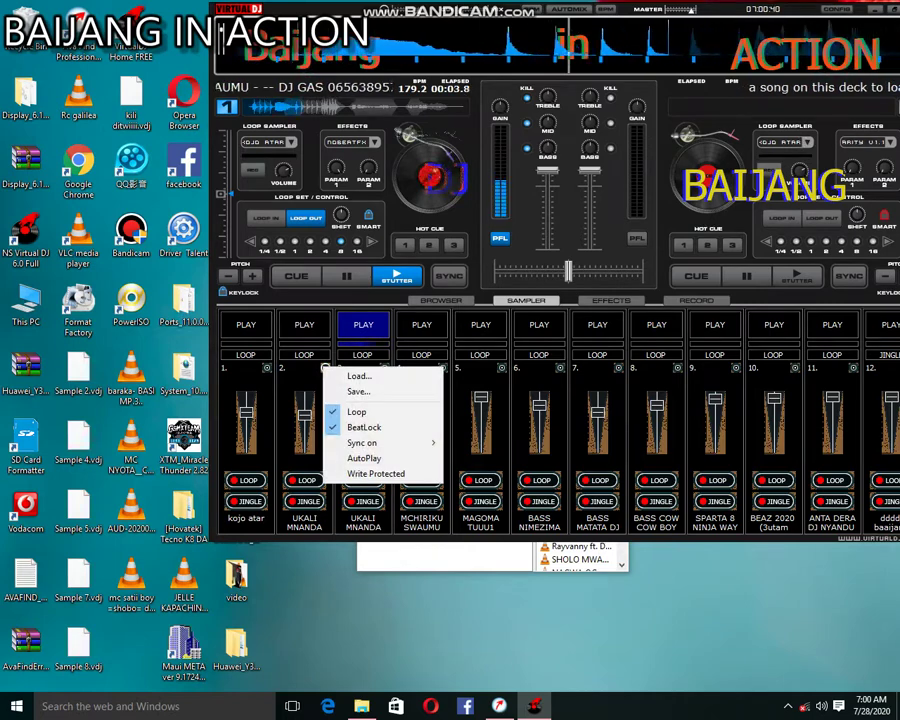
pyautogui.click(330, 375)
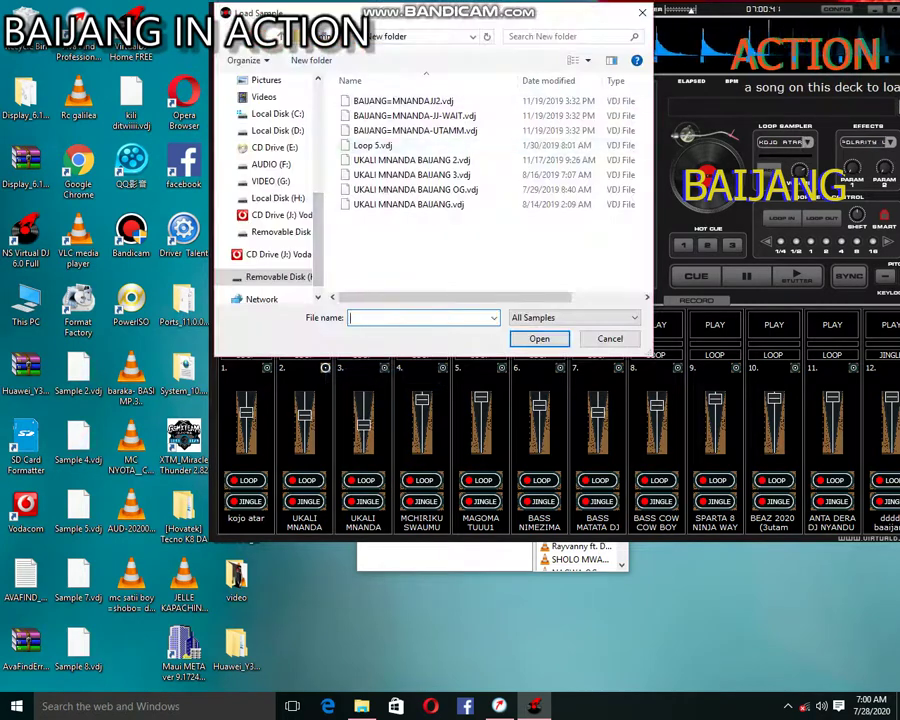
pyautogui.hotkey('alt', 'Up')
pyautogui.hotkey('alt', 'Up')
pyautogui.click(350, 36)
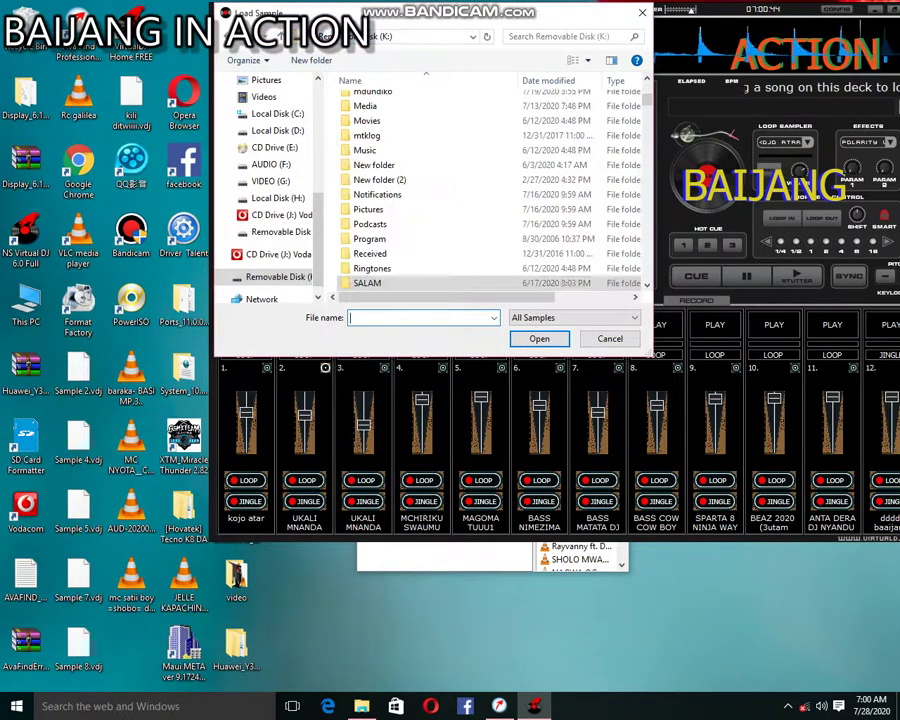
pyautogui.doubleClick(376, 180)
pyautogui.press('Up')
pyautogui.press('Up')
pyautogui.press('Up')
pyautogui.press('Up')
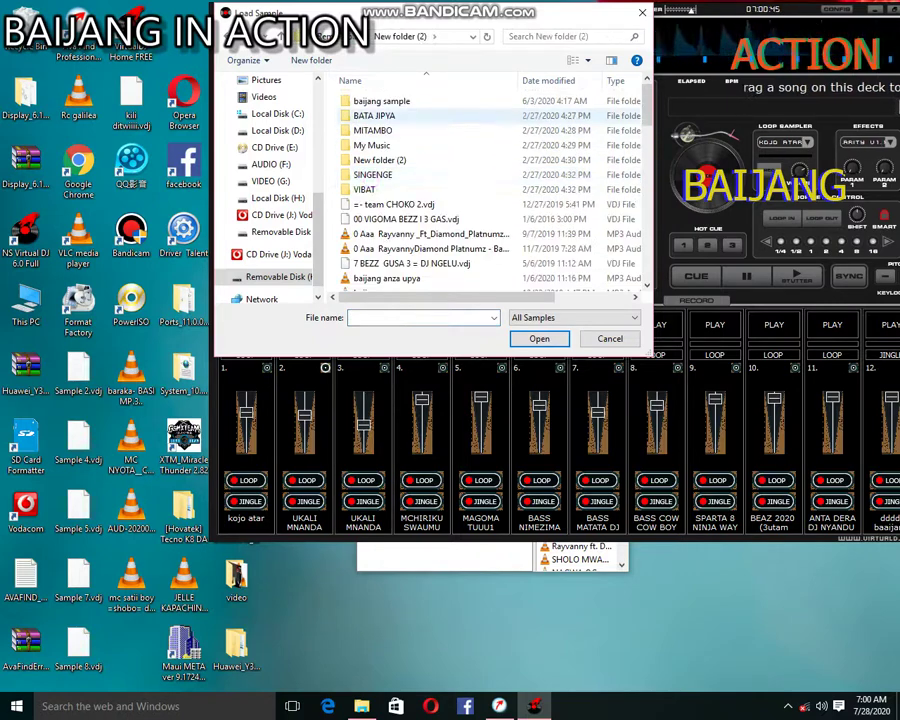
pyautogui.press('Return')
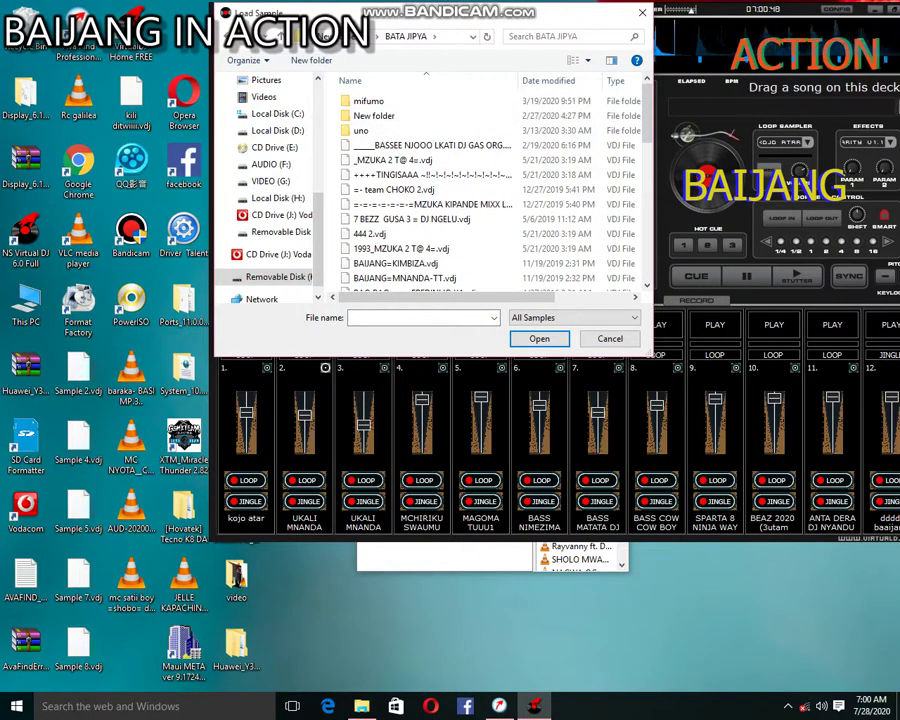
# Load j1111.vdj into slot 2 and play it at full volume in place of the slot 3 loop.
pyautogui.scroll(-3, 420, 194)
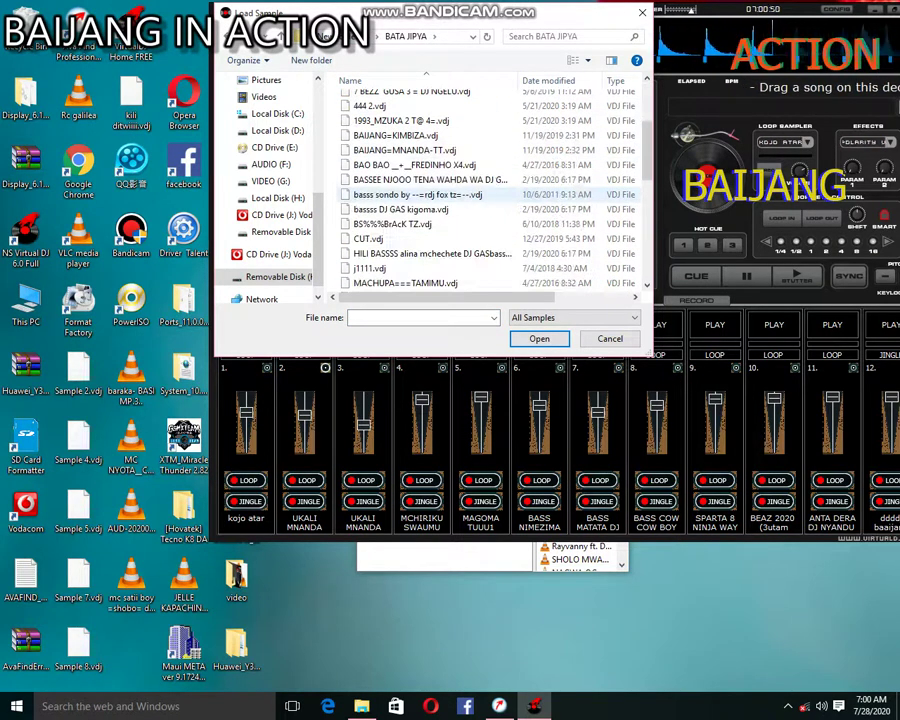
pyautogui.scroll(-1, 420, 194)
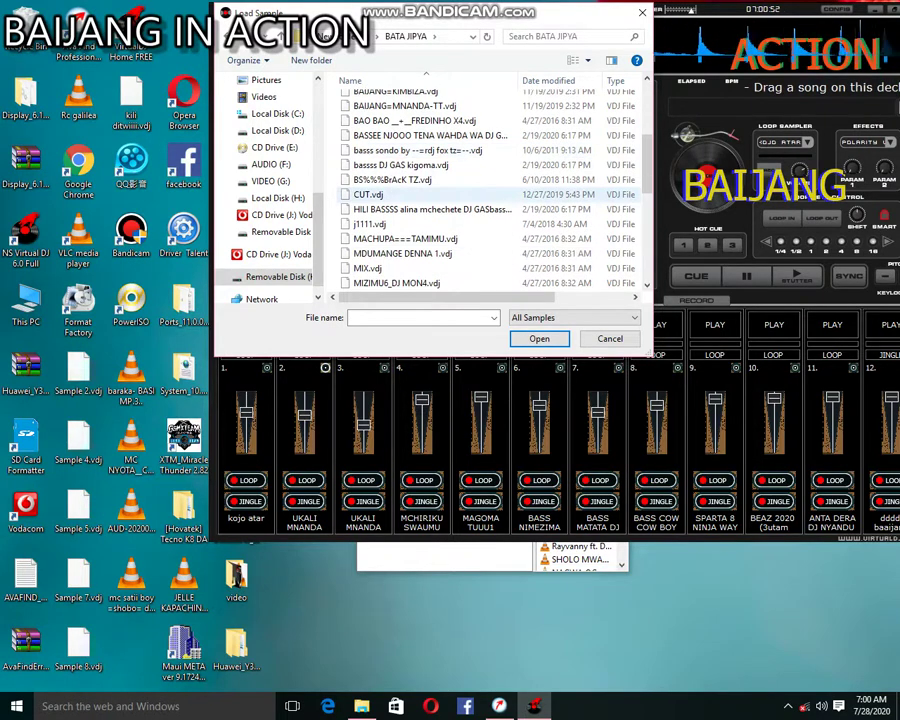
pyautogui.click(378, 225)
pyautogui.doubleClick(383, 226)
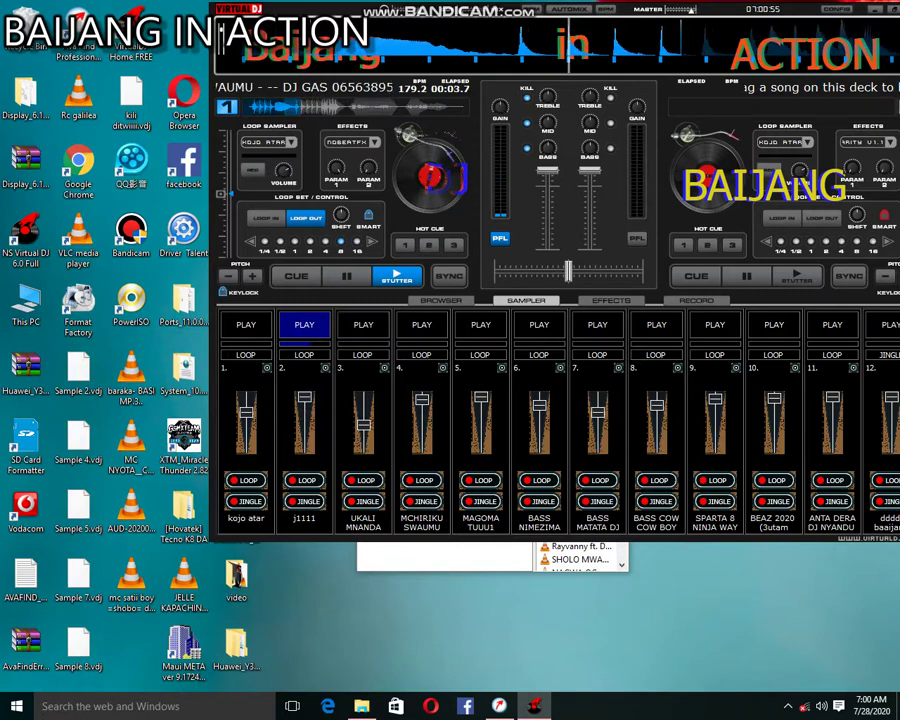
# Load the MZK sample into slot 3 and play it together with the lowered slot 1 loop over slot 2.
pyautogui.click(384, 368)
pyautogui.click(405, 373)
pyautogui.scroll(-6, 425, 237)
pyautogui.doubleClick(368, 209)
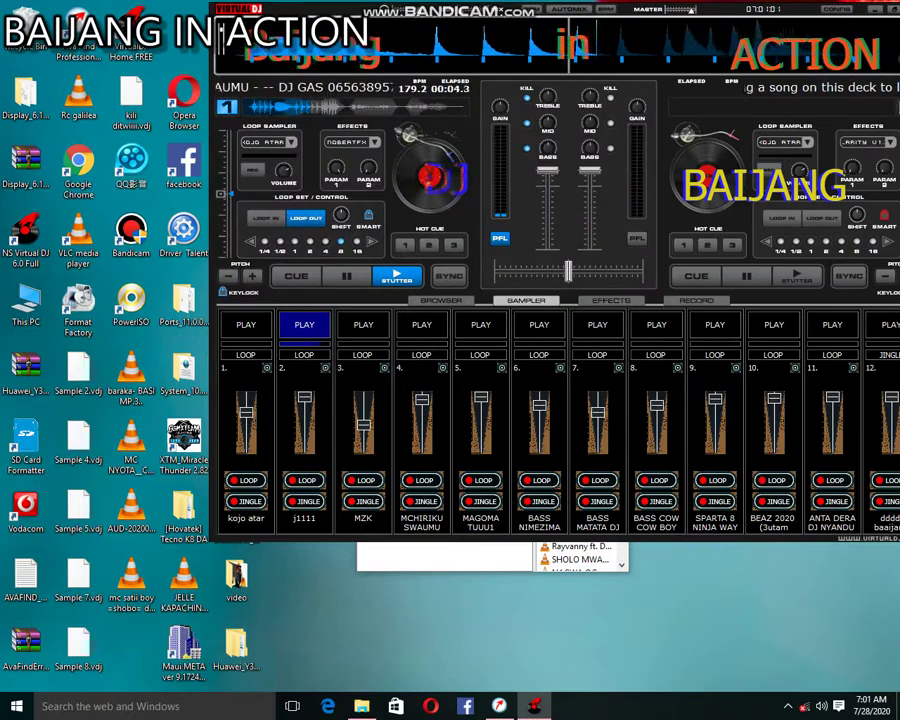
pyautogui.click(363, 325)
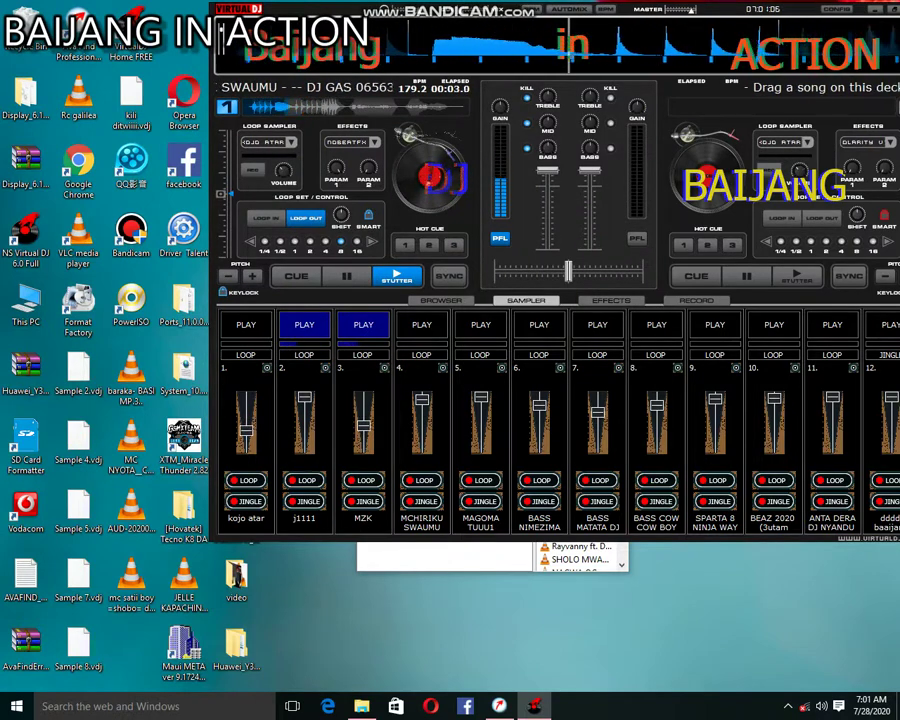
pyautogui.click(246, 324)
# Open the root of the K: drive in slot 1's load dialog.
pyautogui.click(266, 368)
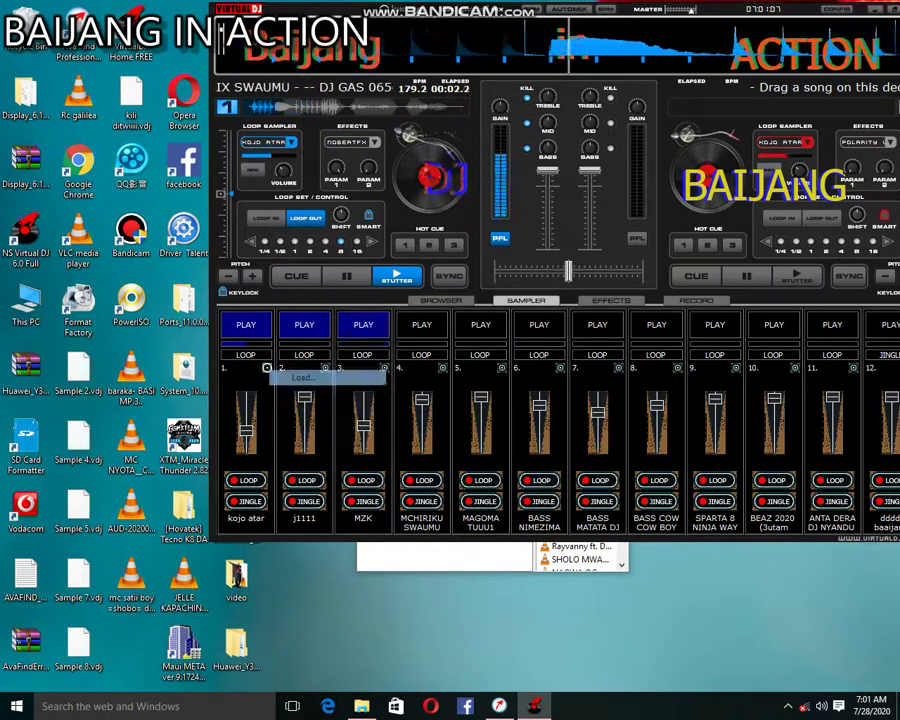
pyautogui.click(303, 377)
pyautogui.click(281, 37)
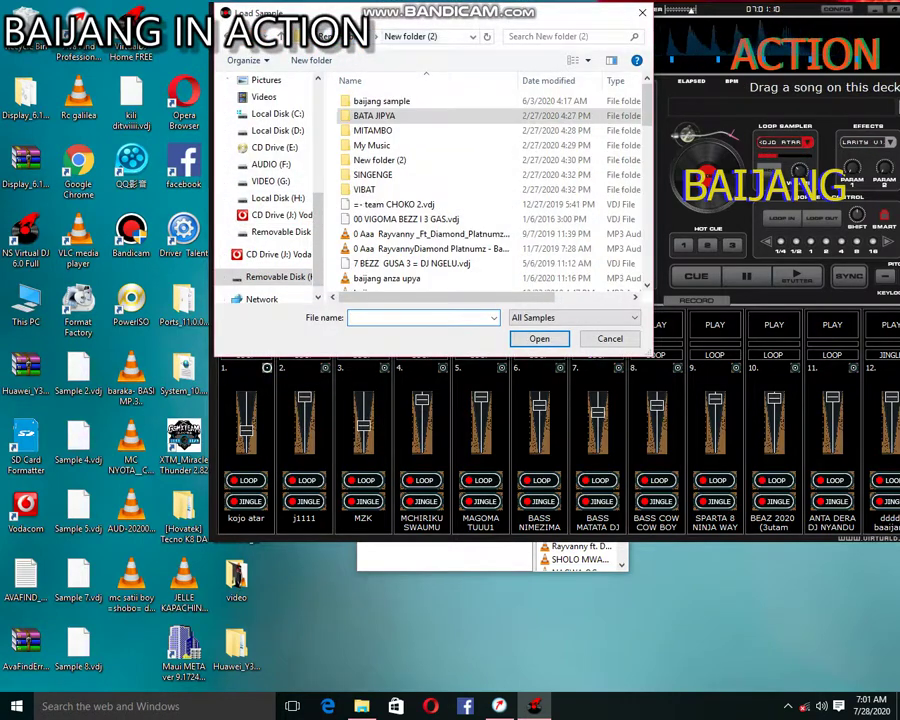
pyautogui.hotkey('alt', 'Up')
pyautogui.scroll(-10, 490, 190)
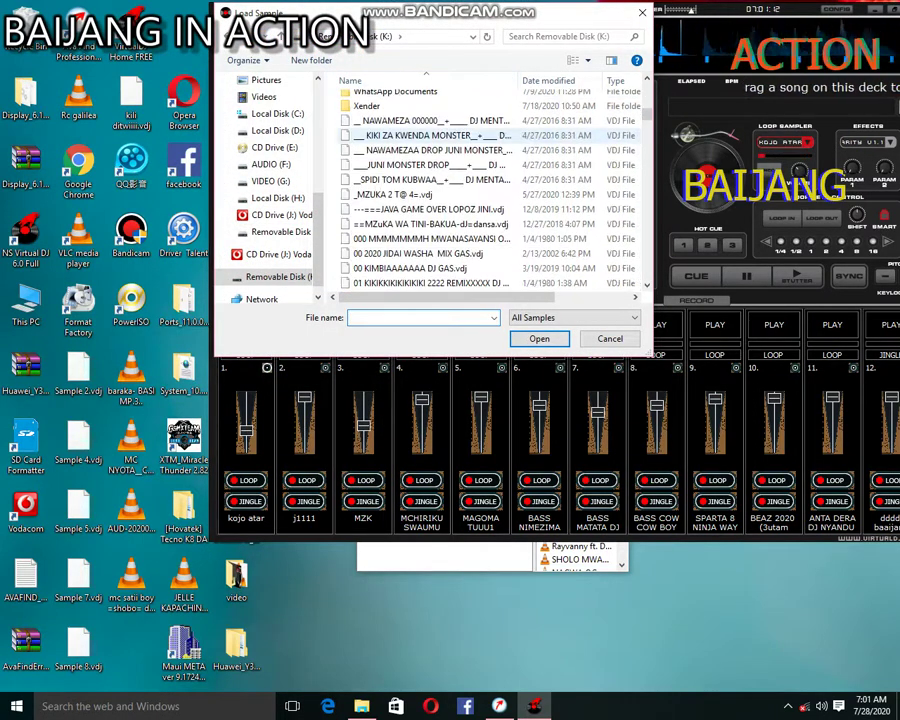
pyautogui.scroll(-3, 430, 135)
# Load the kili ditwiiii sample into slot 1 and play it at raised volume over slots 2 and 3.
pyautogui.click(430, 135)
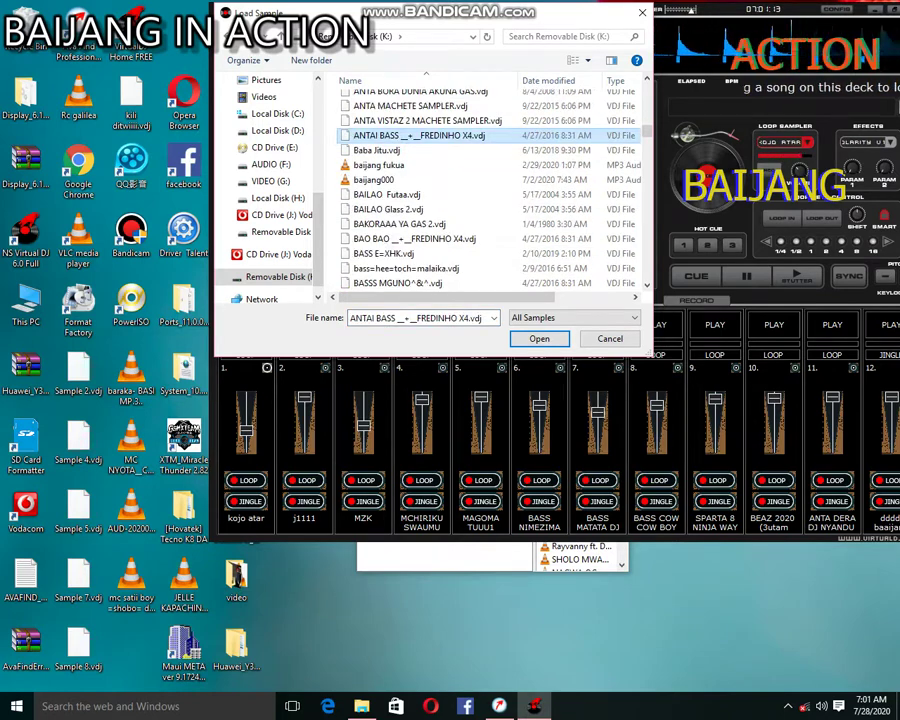
pyautogui.press('k')
pyautogui.press('k')
pyautogui.press('k')
pyautogui.press('k')
pyautogui.press('k')
pyautogui.press('k')
pyautogui.press('k')
pyautogui.press('k')
pyautogui.press('k')
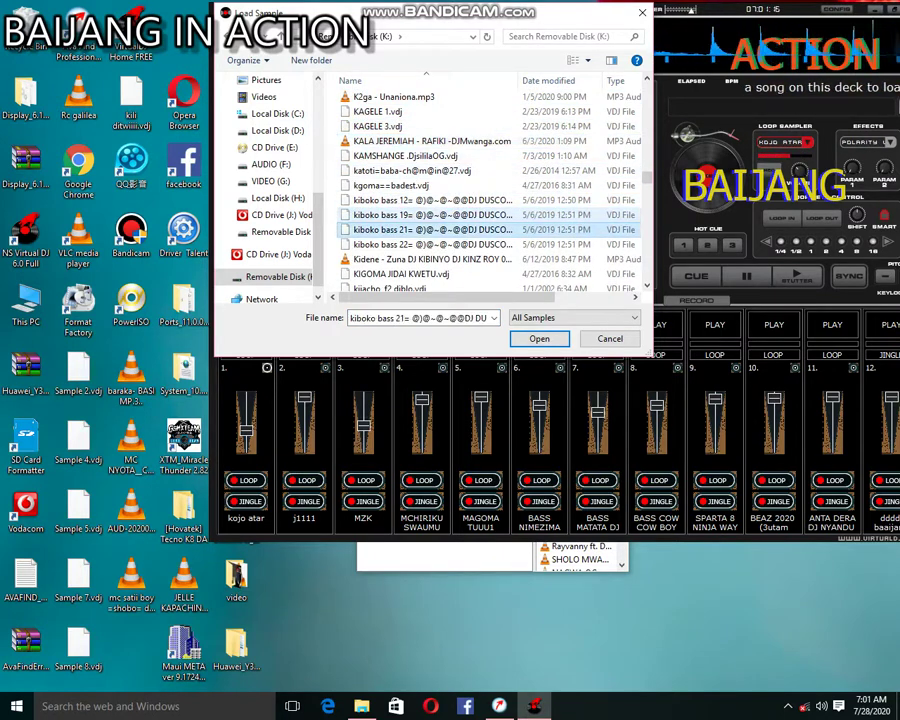
pyautogui.press('k')
pyautogui.press('k')
pyautogui.press('k')
pyautogui.press('k')
pyautogui.press('k')
pyautogui.press('k')
pyautogui.press('k')
pyautogui.doubleClick(400, 112)
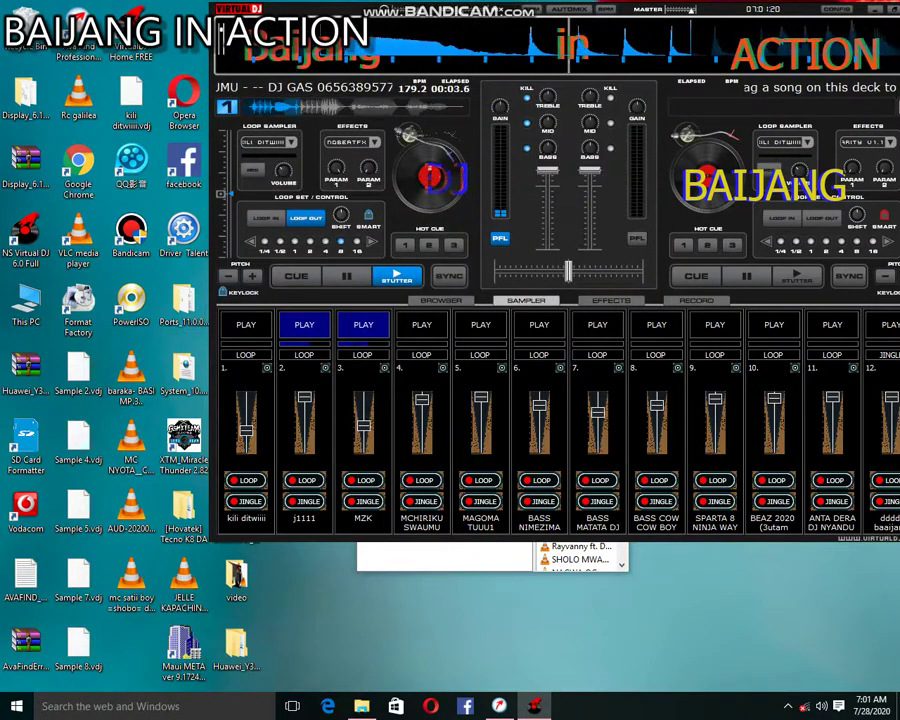
pyautogui.click(243, 325)
pyautogui.moveTo(246, 430); pyautogui.dragTo(246, 417)
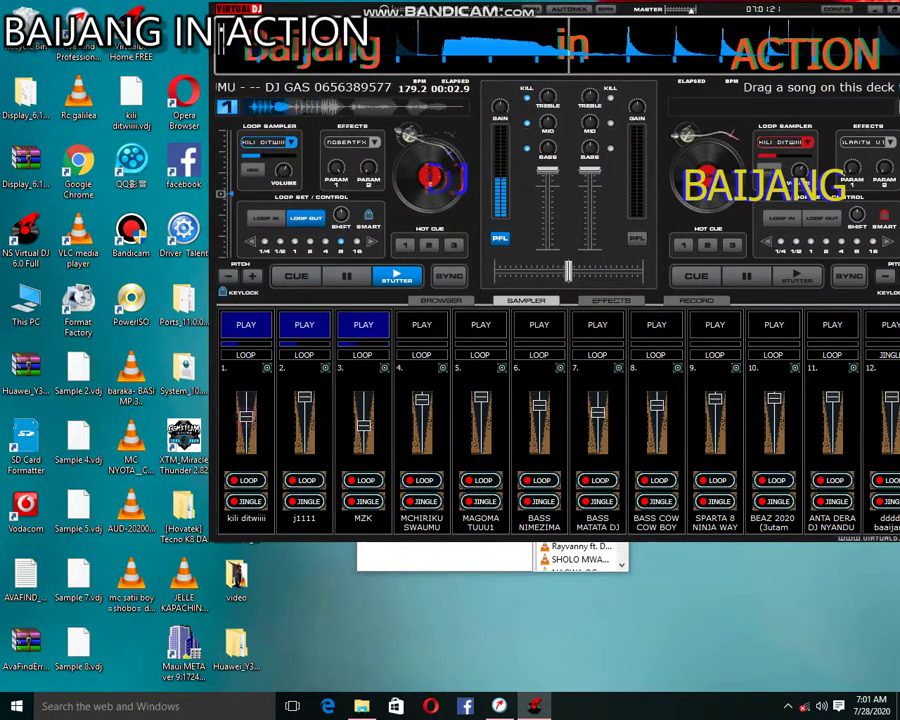
# Open the BATA JIPYA folder inside New folder (2) on the K: drive in slot 4's load dialog.
pyautogui.click(443, 368)
pyautogui.click(462, 377)
pyautogui.scroll(-3, 385, 175)
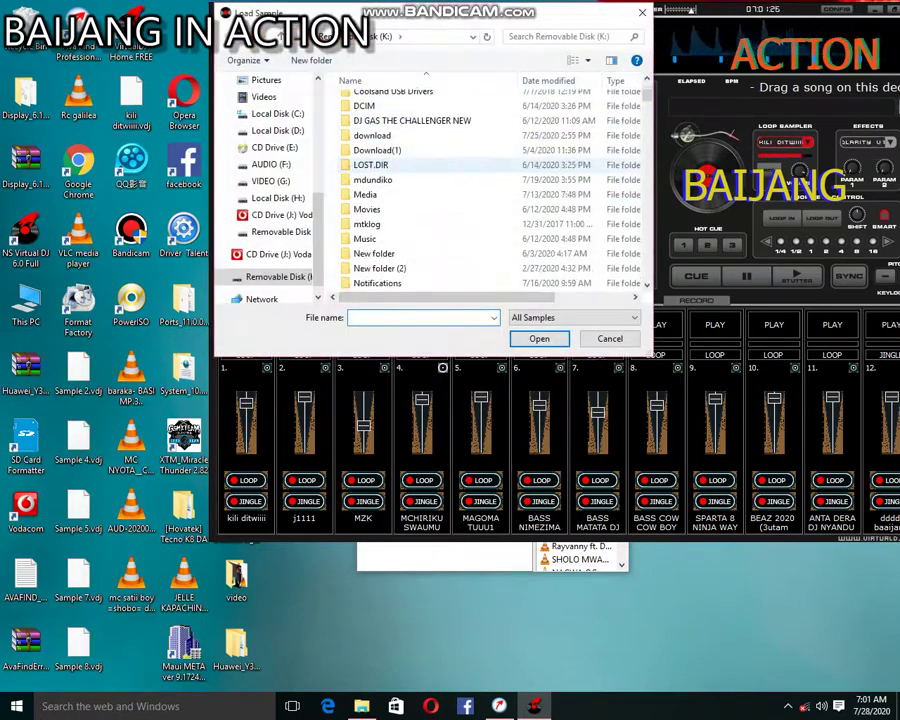
pyautogui.doubleClick(380, 223)
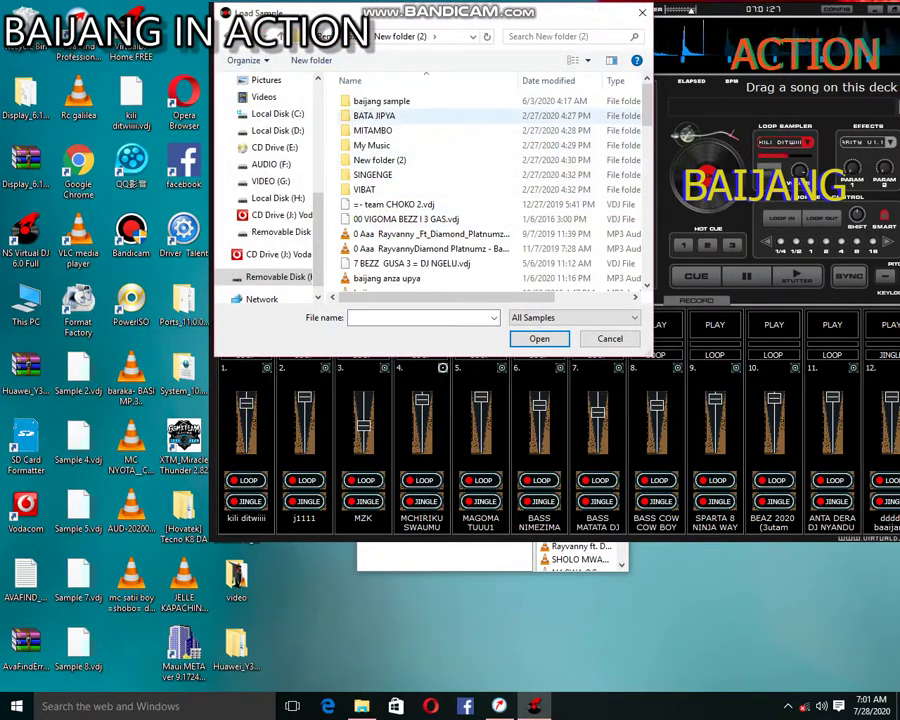
pyautogui.doubleClick(385, 160)
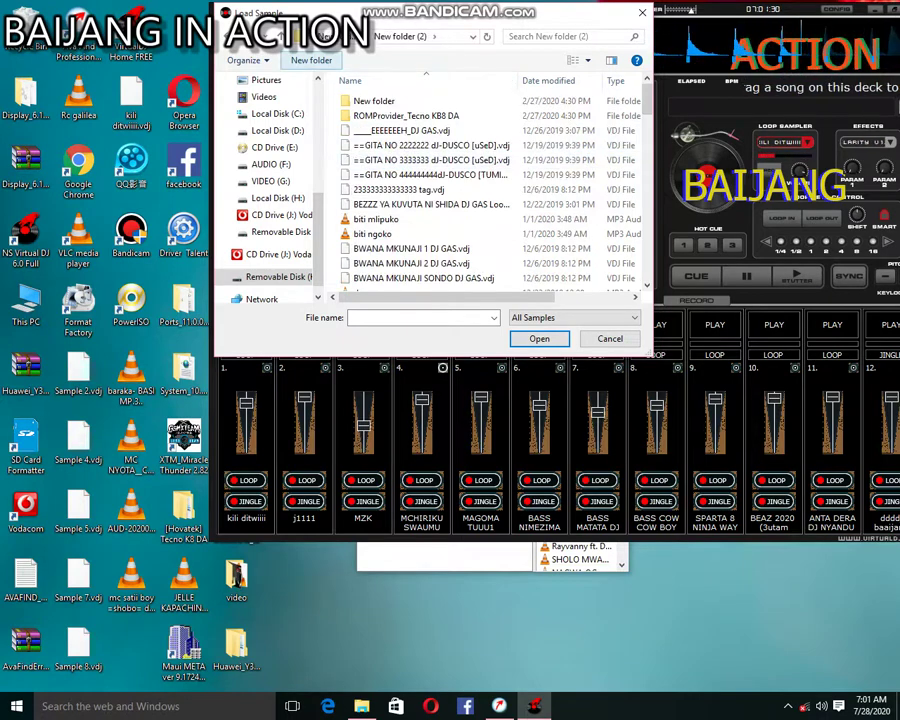
pyautogui.click(229, 37)
pyautogui.doubleClick(374, 145)
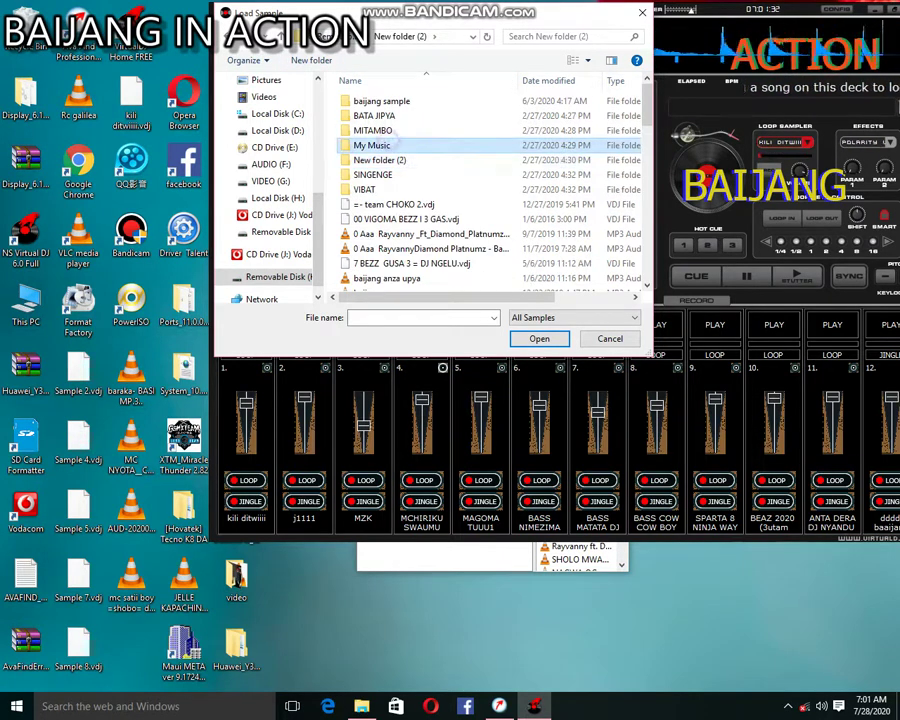
pyautogui.click(347, 37)
pyautogui.doubleClick(382, 116)
# Load the =-=-=-=-=-=-=MZUKA KIPANDE MIXX sample from BATA JIPYA into slot 4.
pyautogui.scroll(-1, 490, 190)
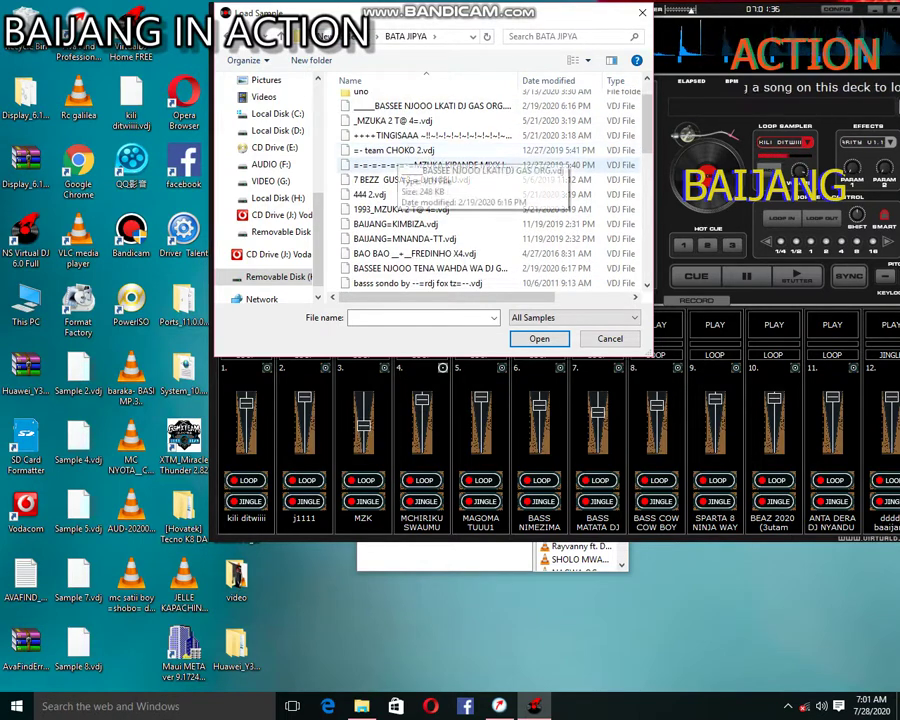
pyautogui.click(400, 150)
pyautogui.press('Down')
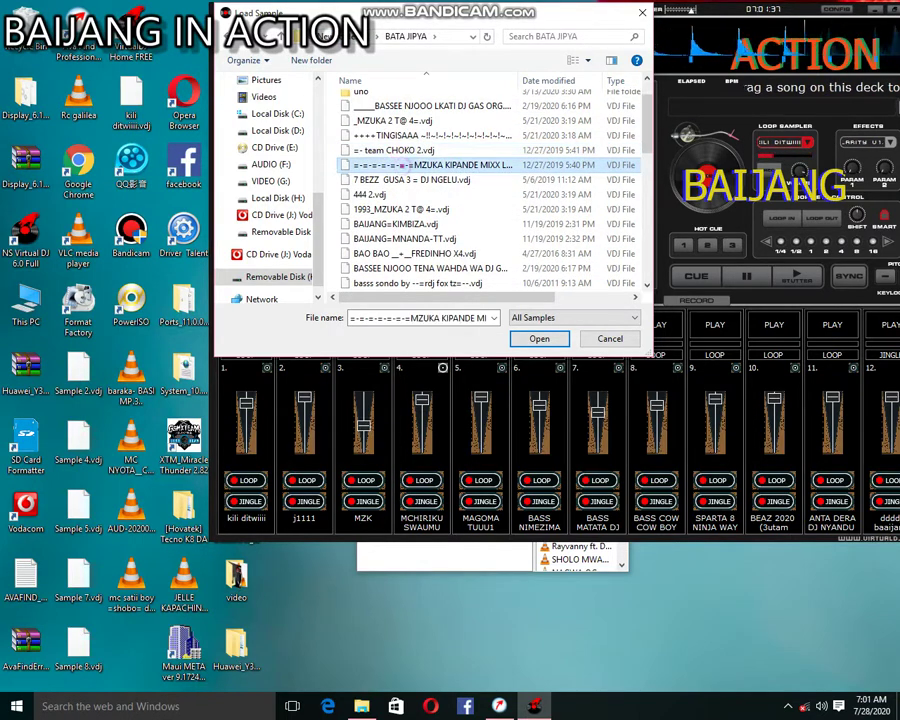
pyautogui.press('Return')
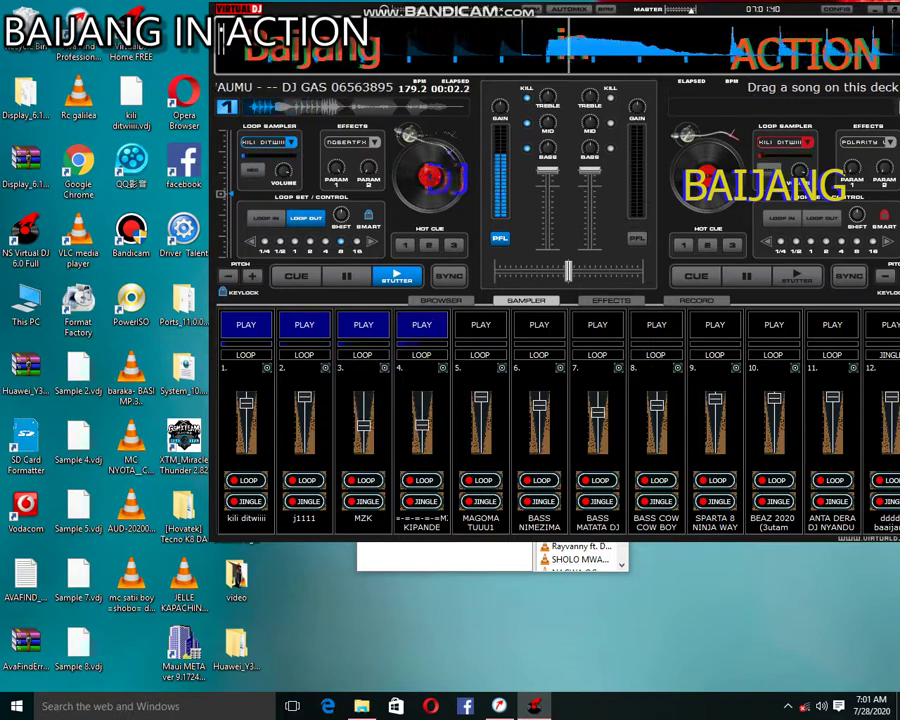
pyautogui.click(443, 368)
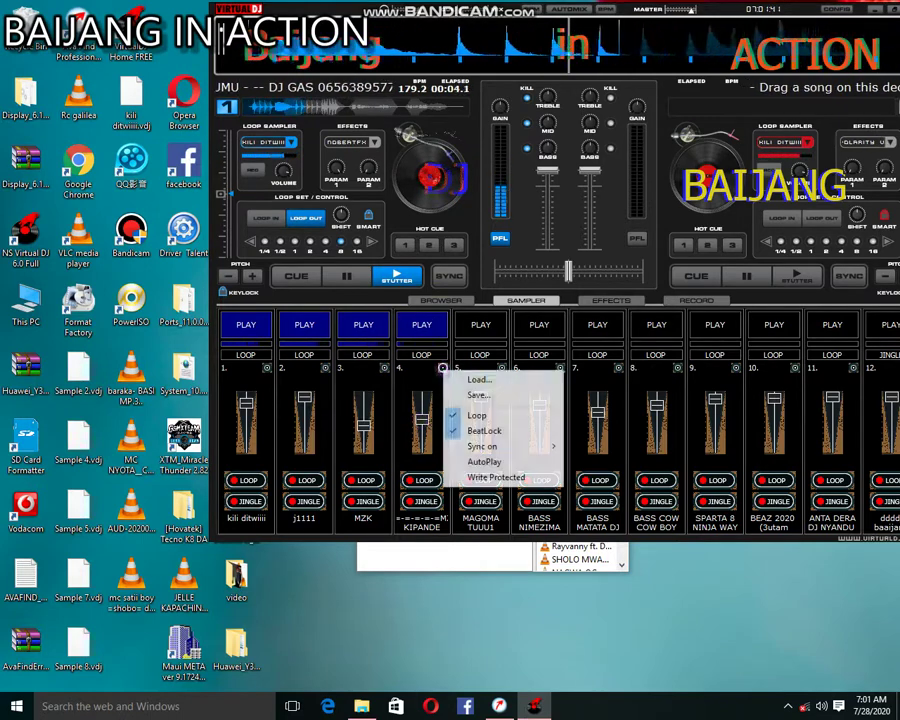
pyautogui.click(470, 376)
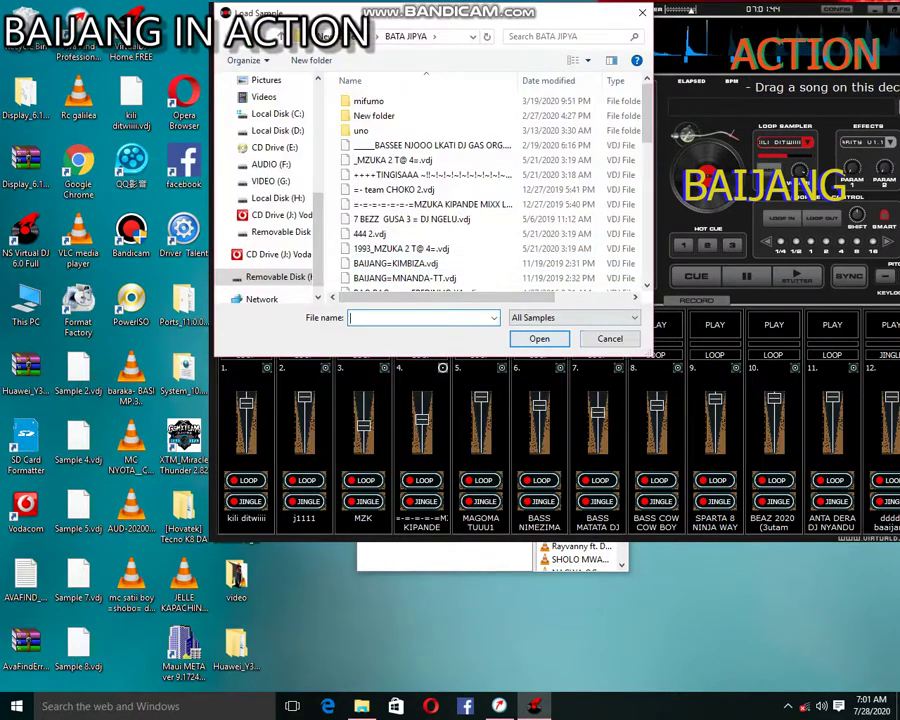
pyautogui.click(594, 339)
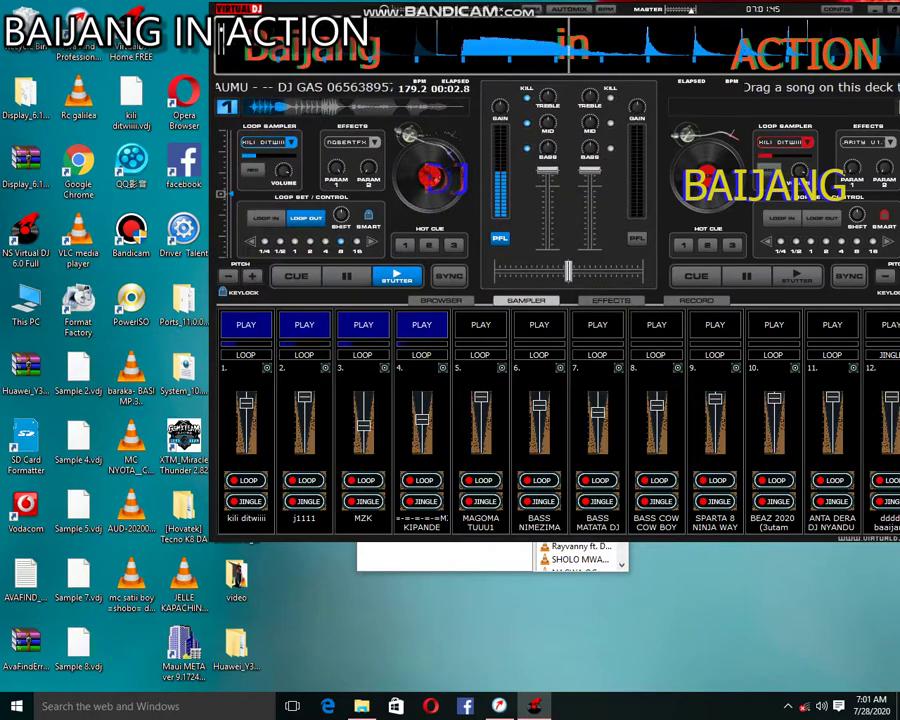
# Load titooh boy.vdj from the BATA JIPYA folder into slot 5.
pyautogui.click(502, 368)
pyautogui.click(528, 375)
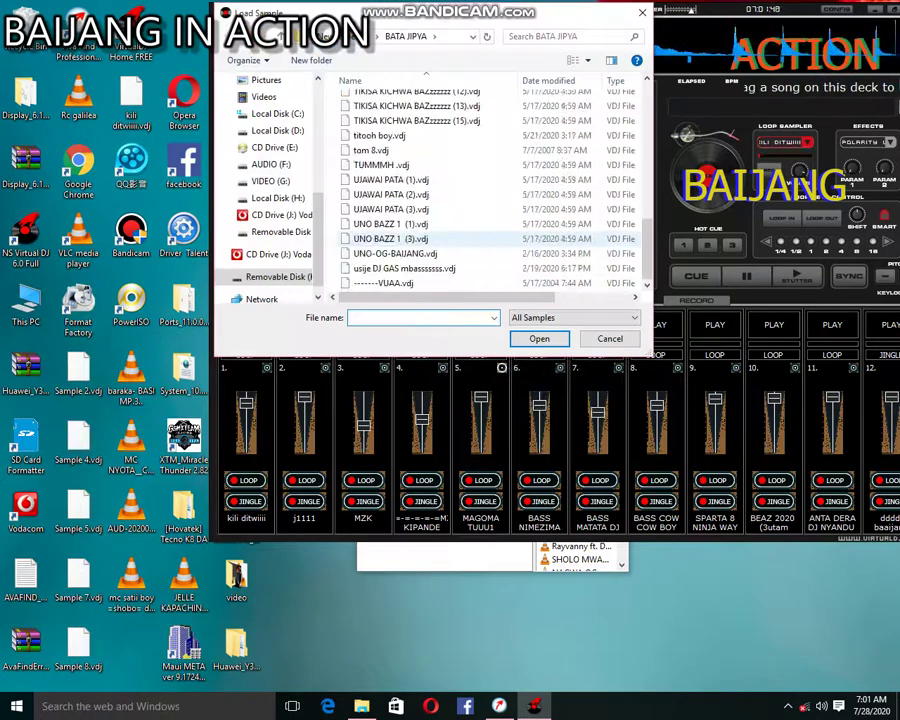
pyautogui.scroll(1, 400, 239)
pyautogui.doubleClick(398, 171)
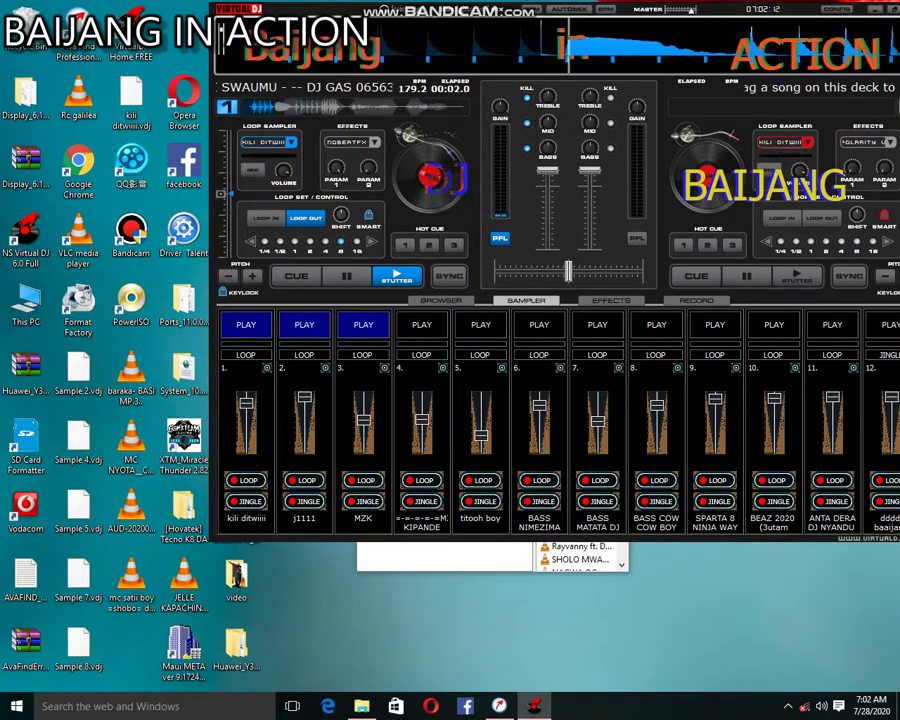
# Load NGOMA Dj killy badest Tz.vdj from the BATA JIPYA folder into slot 6.
pyautogui.click(559, 368)
pyautogui.click(592, 373)
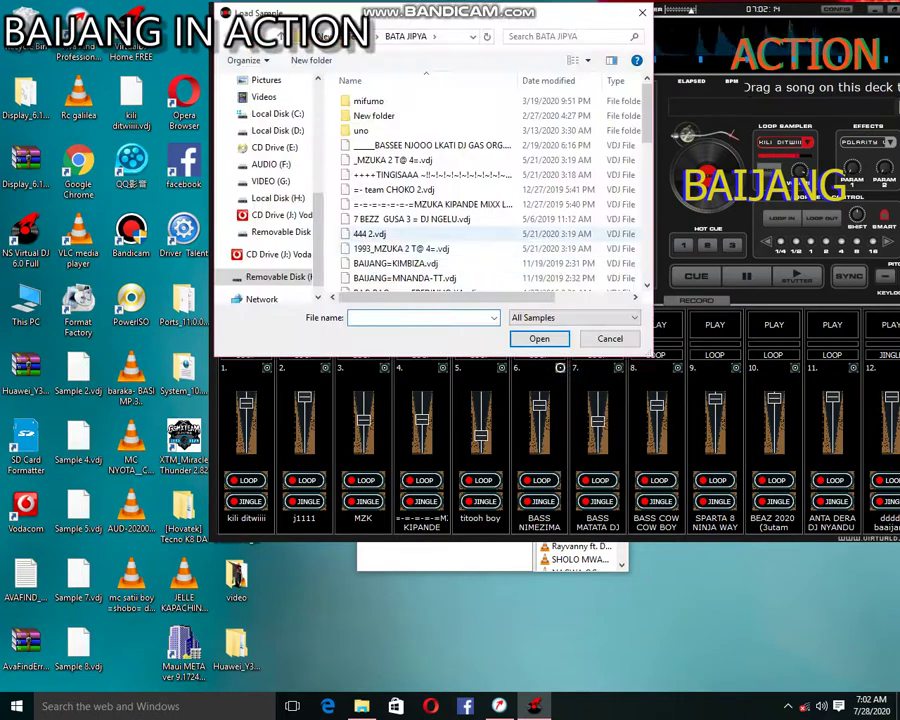
pyautogui.scroll(-3, 430, 233)
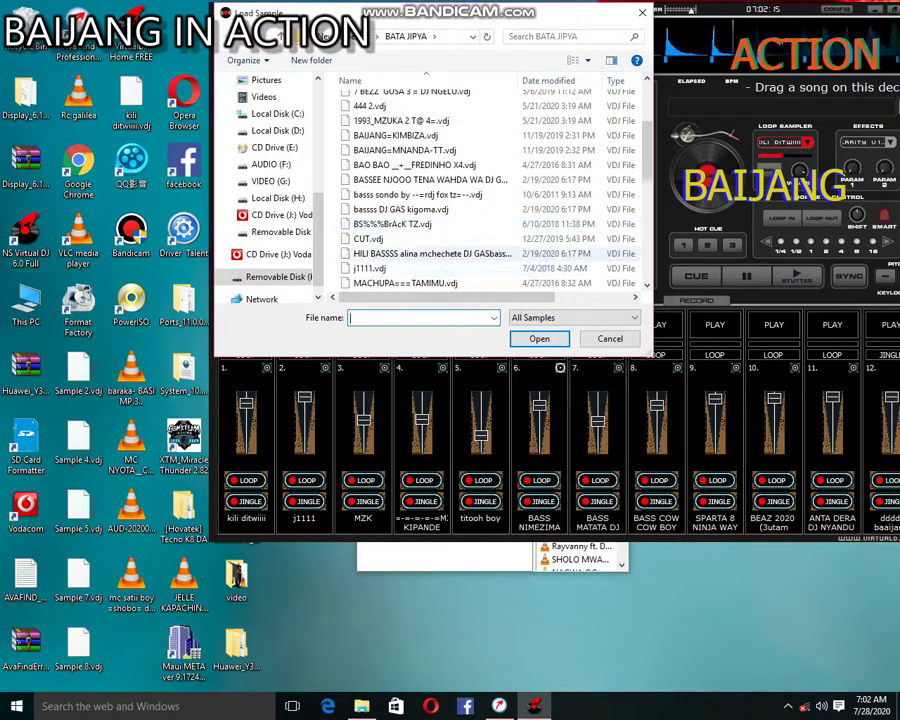
pyautogui.scroll(-2, 380, 265)
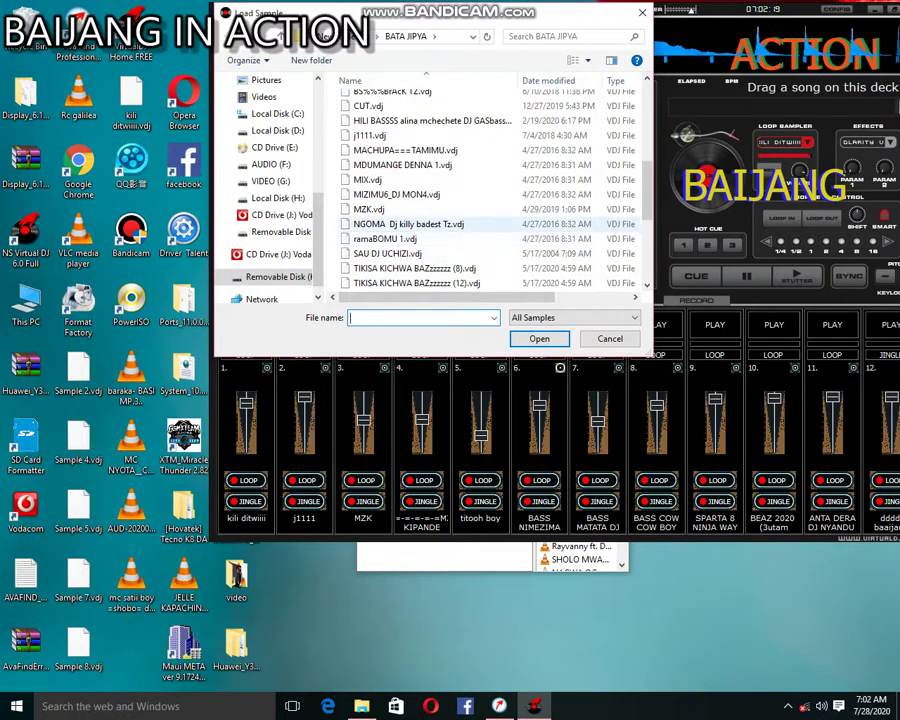
pyautogui.click(410, 225)
pyautogui.press('Return')
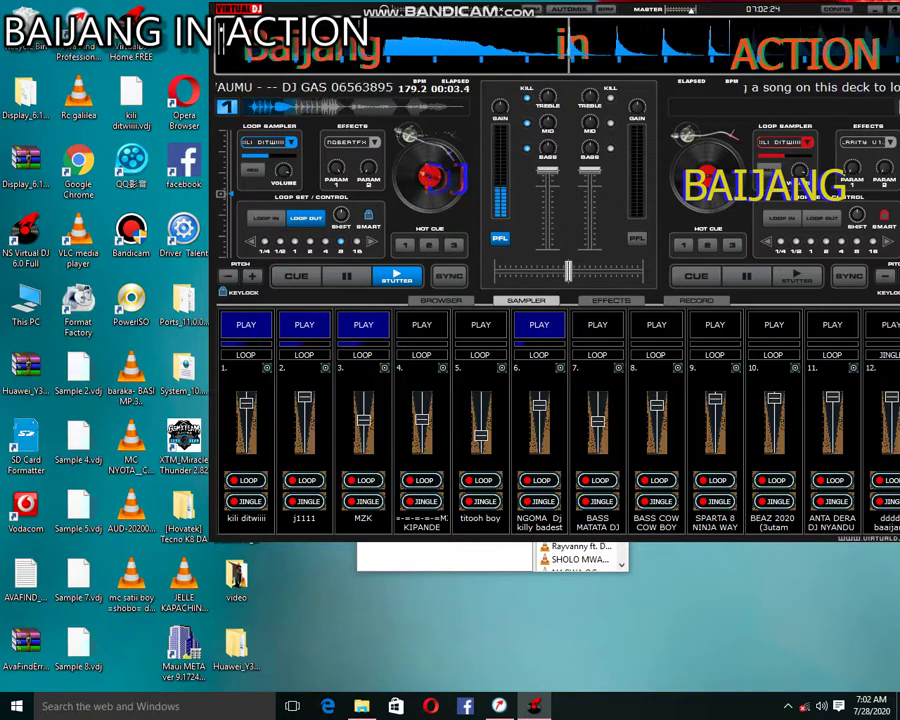
# Load 7 BEZZ GUSA 3 = DJ NGELU.vdj from the BATA JIPYA folder into slot 10.
pyautogui.rightClick(779, 367)
pyautogui.click(815, 373)
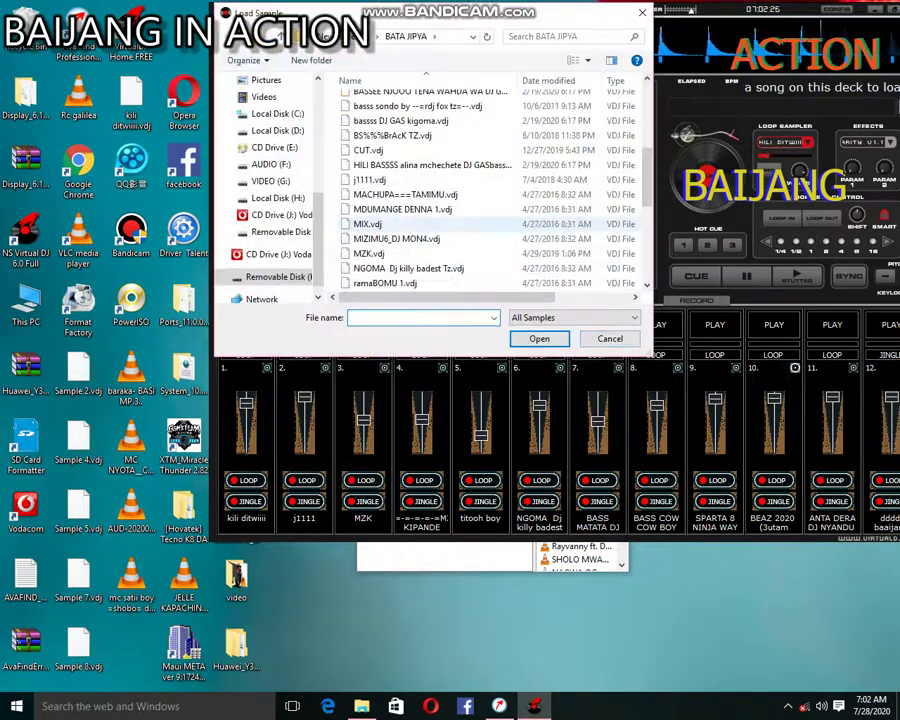
pyautogui.scroll(4, 420, 190)
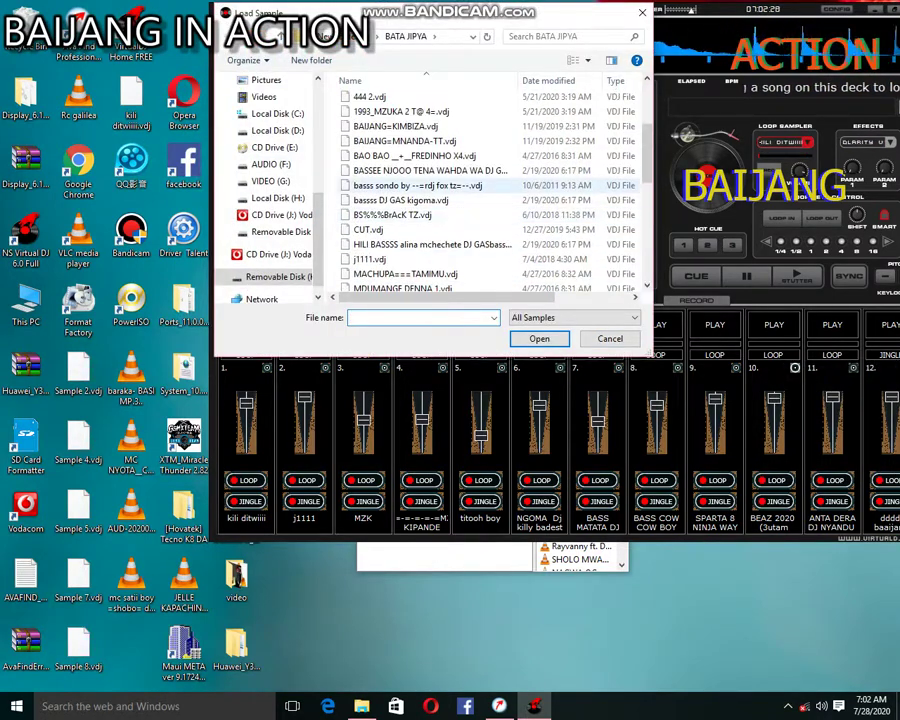
pyautogui.scroll(-3, 400, 200)
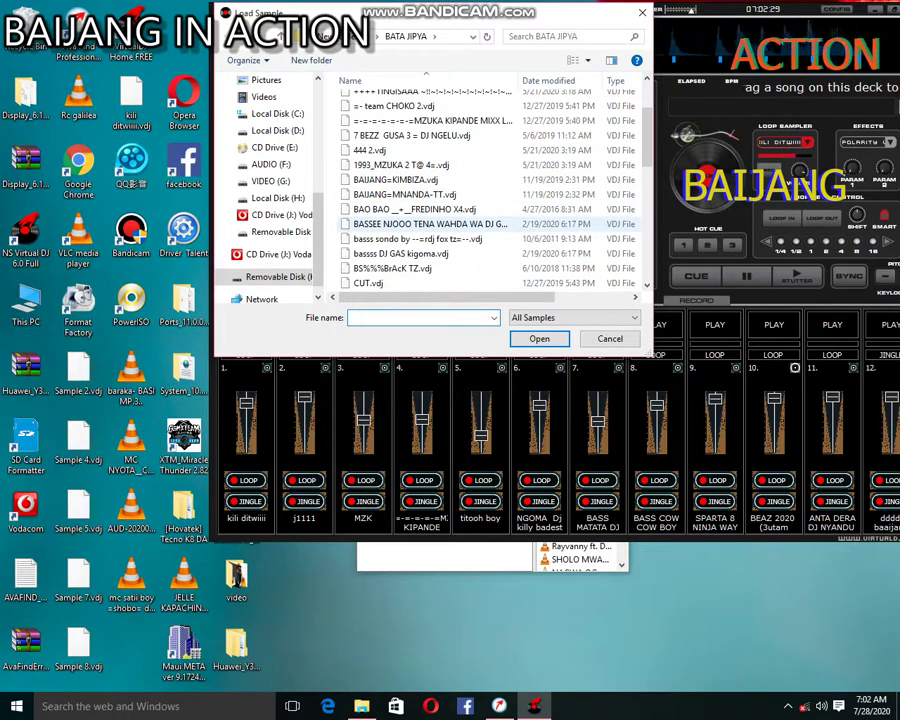
pyautogui.scroll(-1, 395, 226)
pyautogui.scroll(-3, 395, 226)
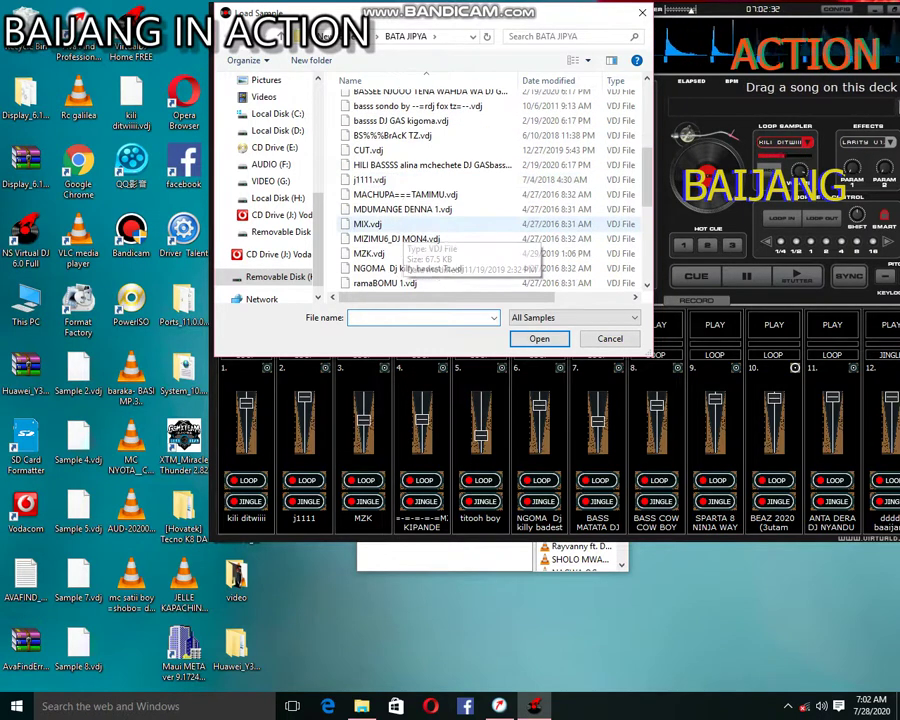
pyautogui.scroll(-3, 395, 226)
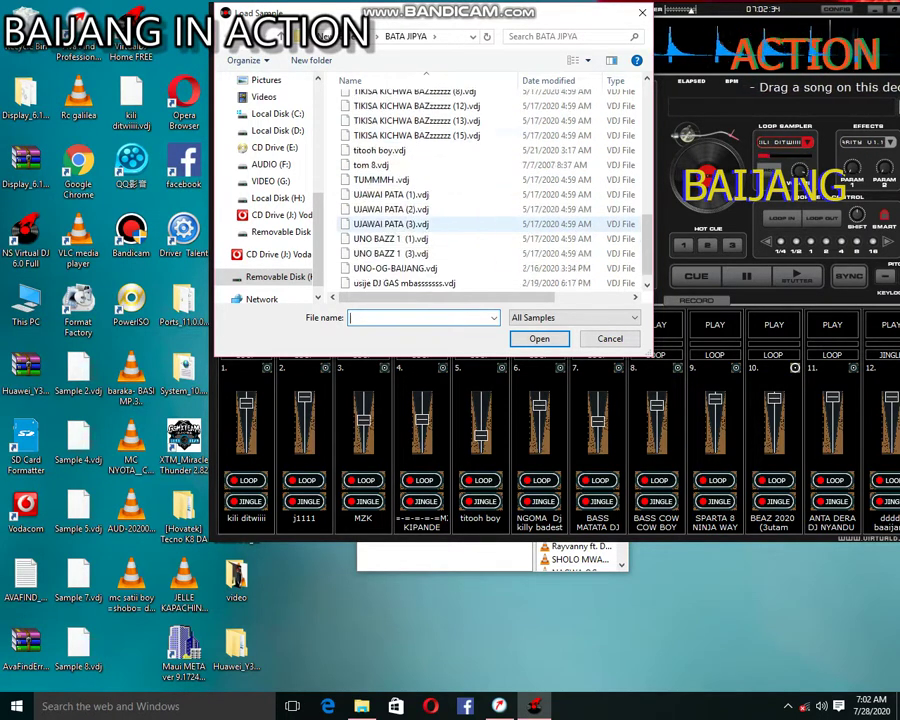
pyautogui.scroll(-1, 395, 226)
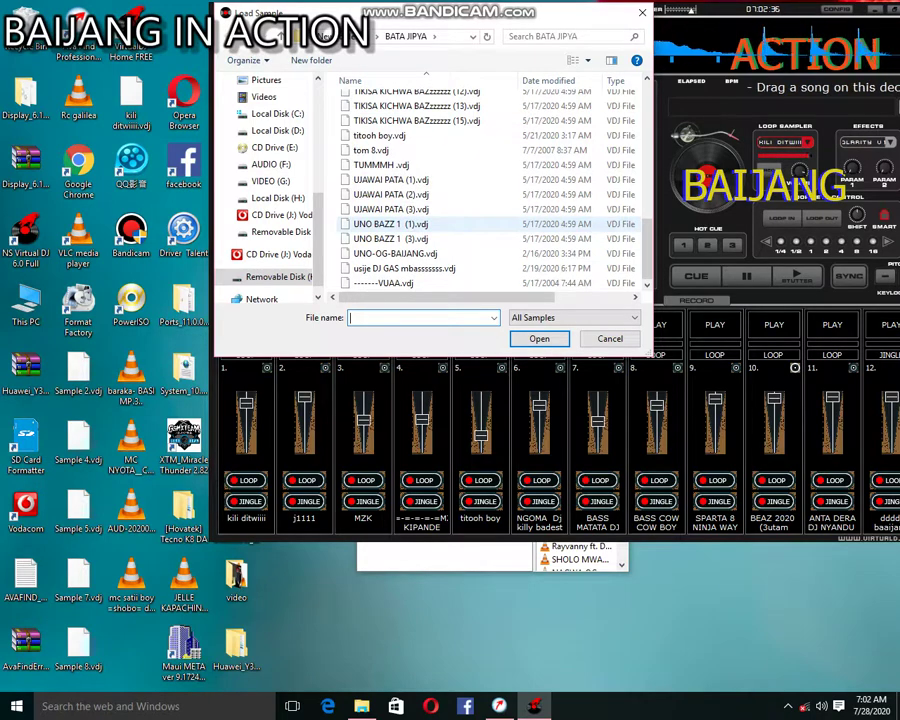
pyautogui.scroll(5, 395, 226)
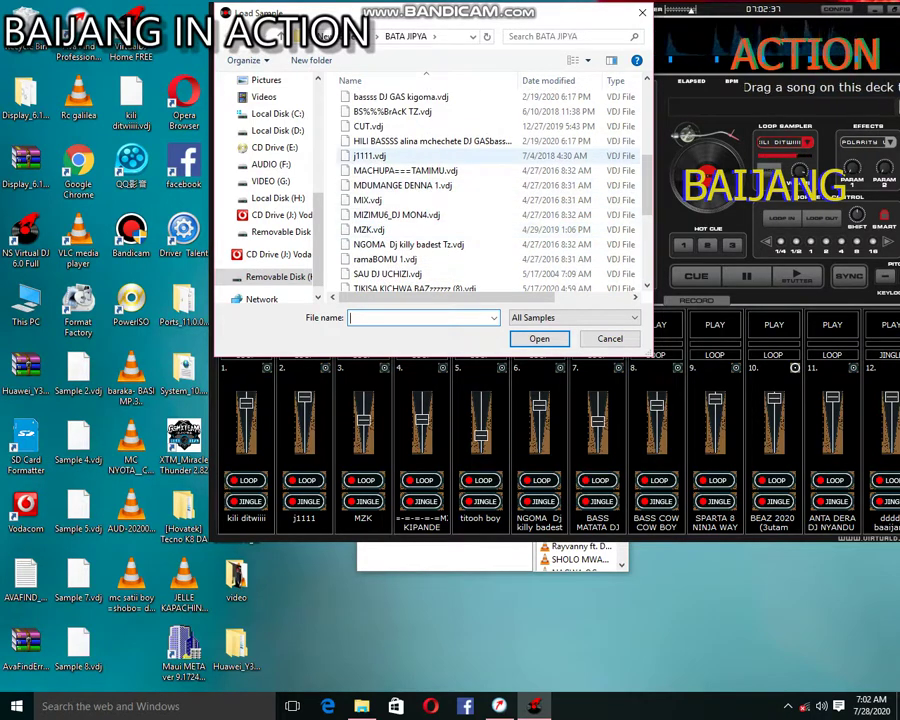
pyautogui.scroll(2, 395, 226)
pyautogui.scroll(1, 430, 156)
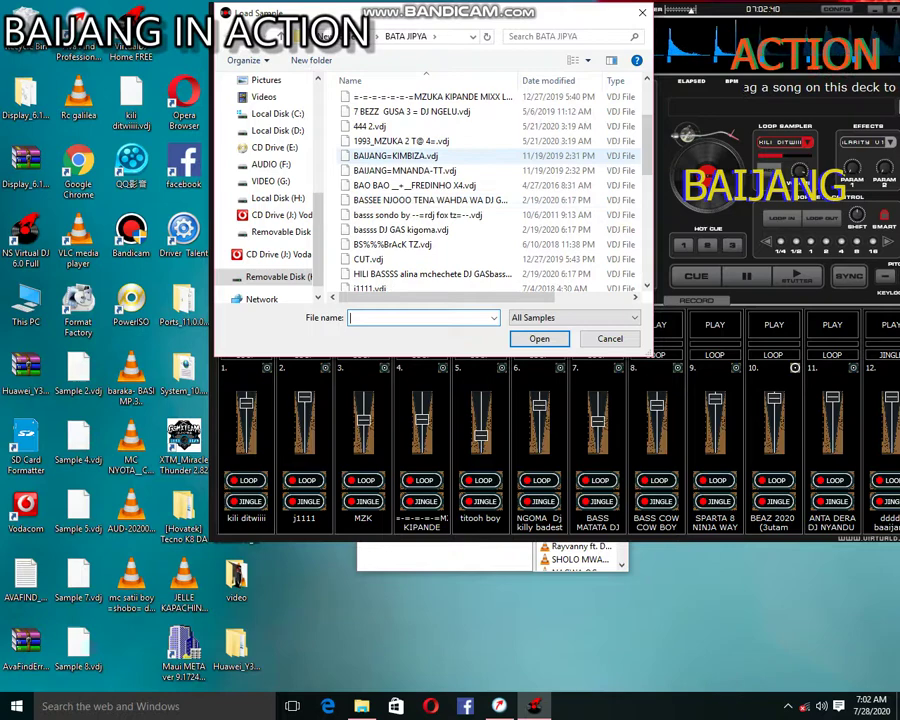
pyautogui.scroll(2, 430, 156)
pyautogui.click(383, 200)
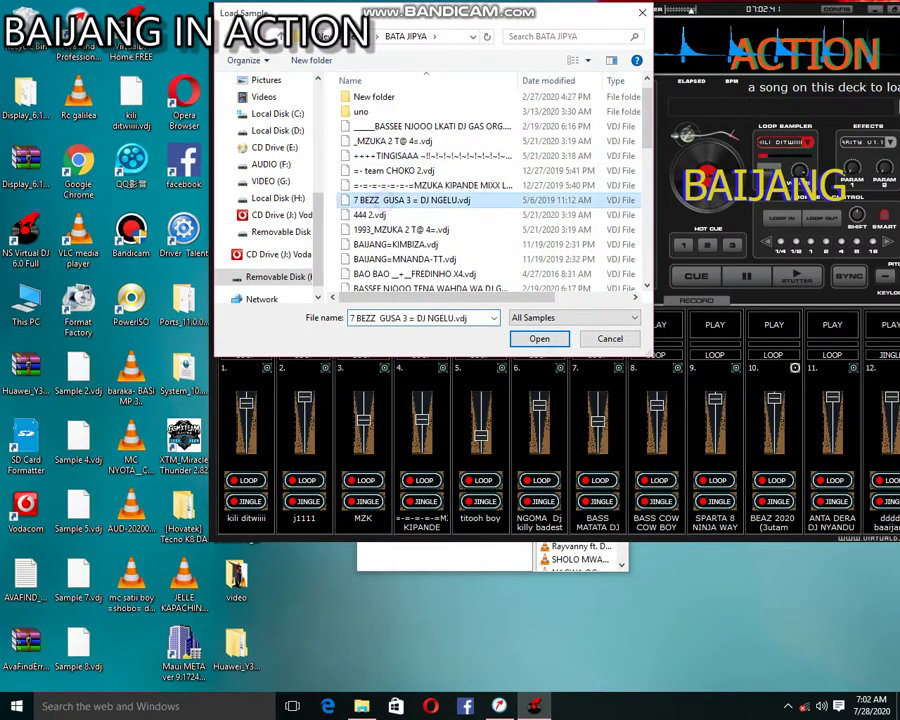
pyautogui.doubleClick(383, 200)
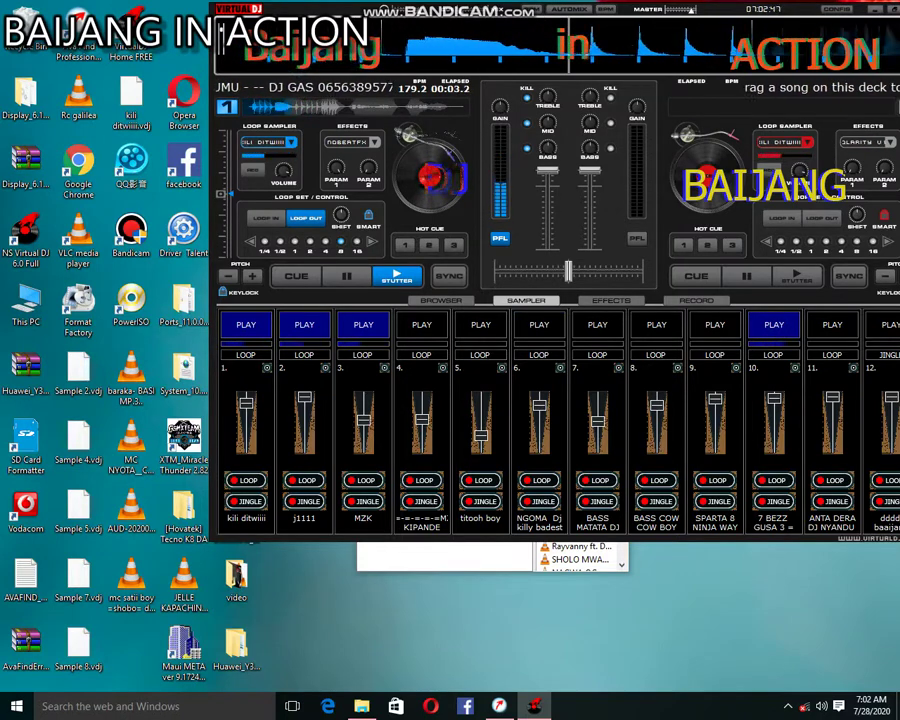
# Look through the BATA JIPYA folder for a sample to load into slot 8.
pyautogui.click(677, 368)
pyautogui.click(700, 378)
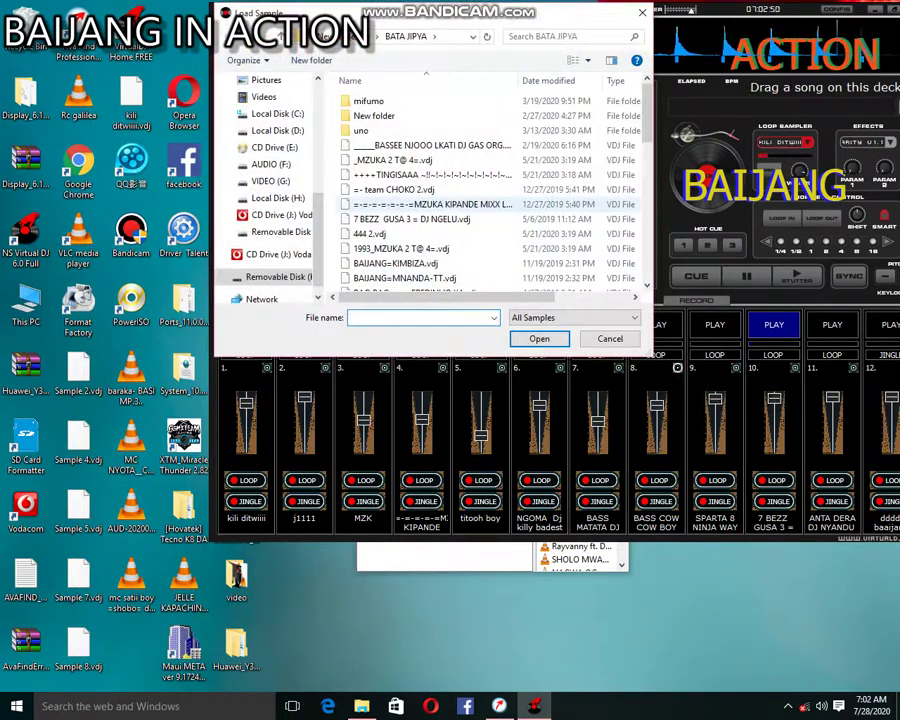
pyautogui.scroll(-4, 430, 203)
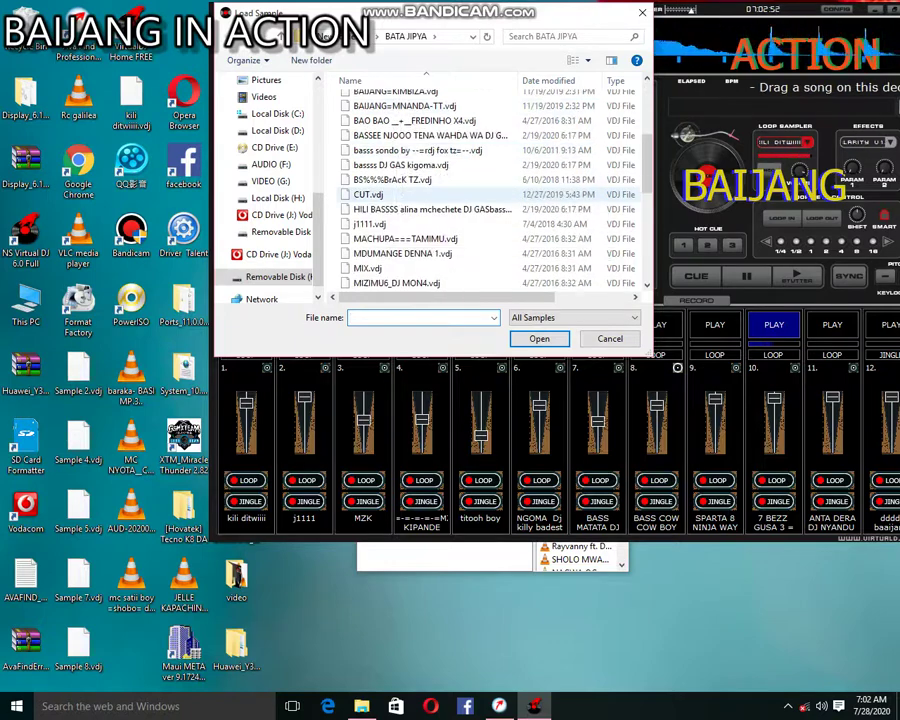
pyautogui.scroll(-3, 430, 200)
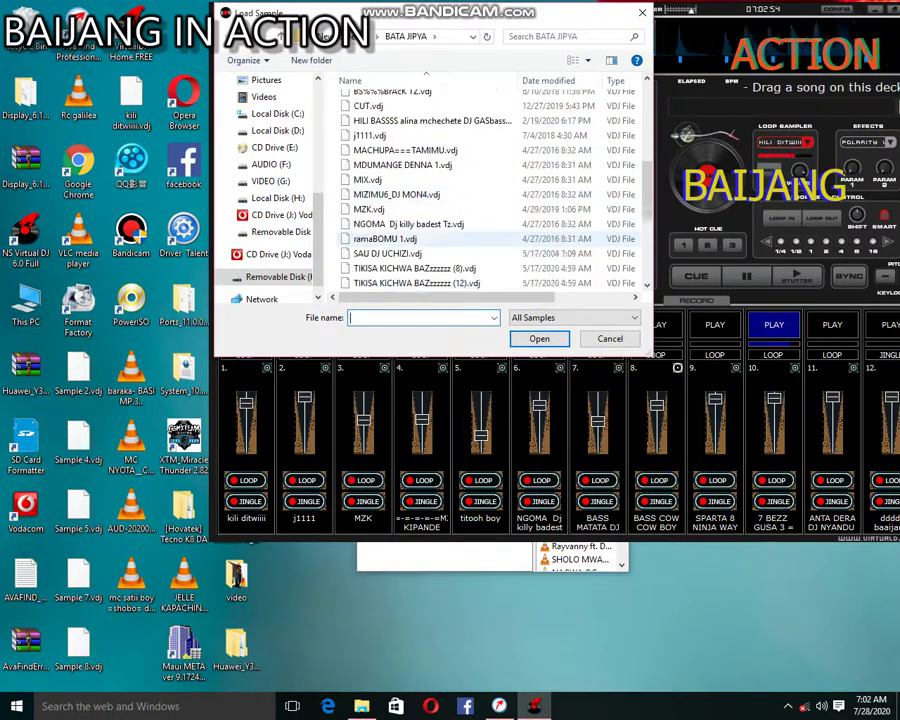
pyautogui.scroll(-3, 395, 224)
# Open the mambo folder inside New folder (2) > baijang sample on the K: drive in slot 8's load dialog.
pyautogui.click(348, 37)
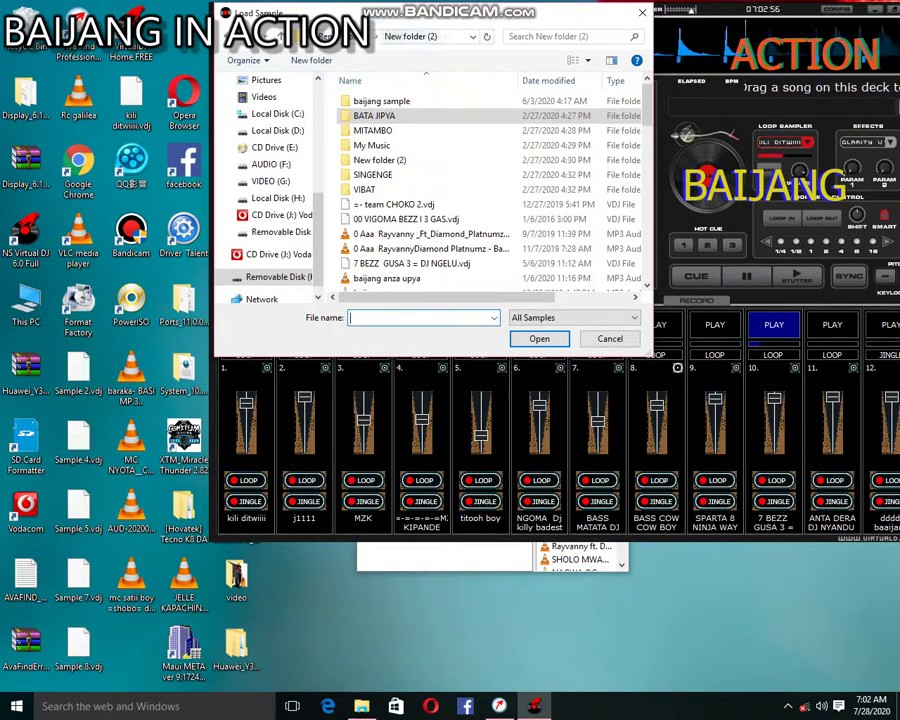
pyautogui.click(231, 37)
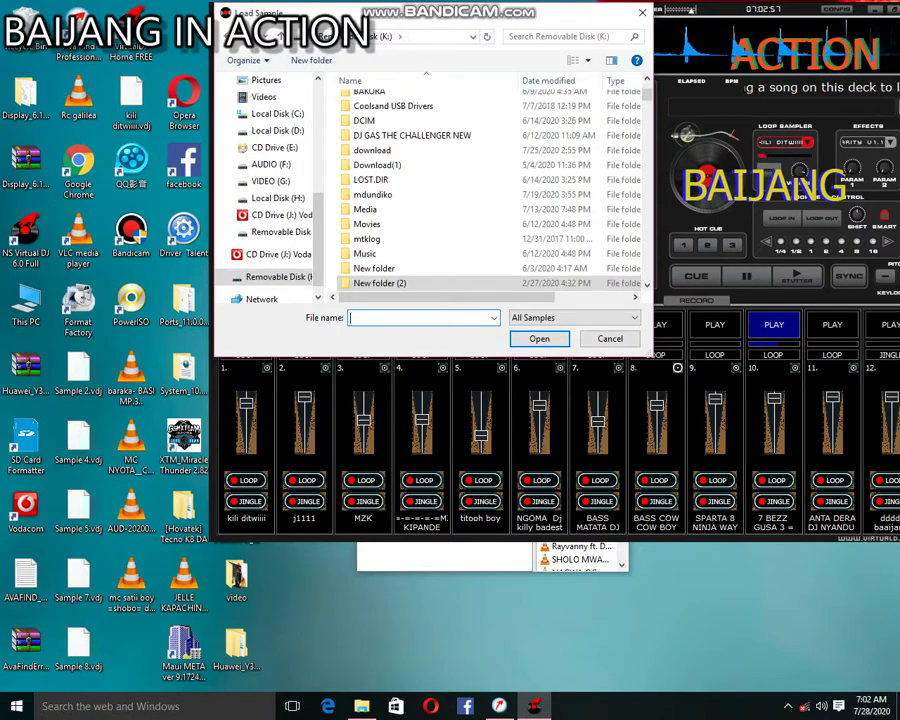
pyautogui.scroll(3, 430, 190)
pyautogui.scroll(-10, 430, 190)
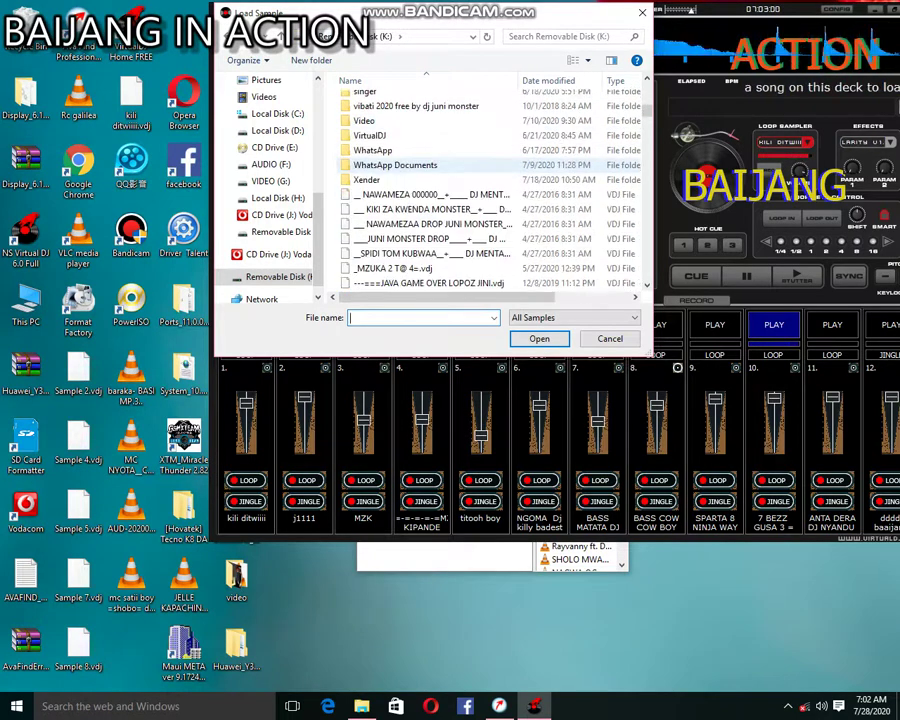
pyautogui.scroll(6, 430, 190)
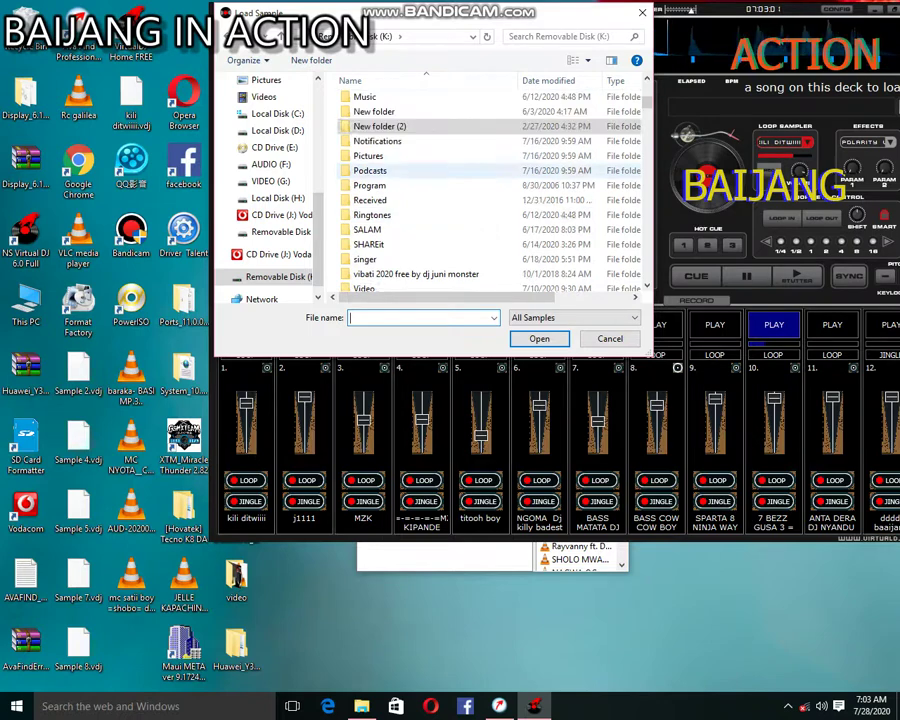
pyautogui.doubleClick(380, 215)
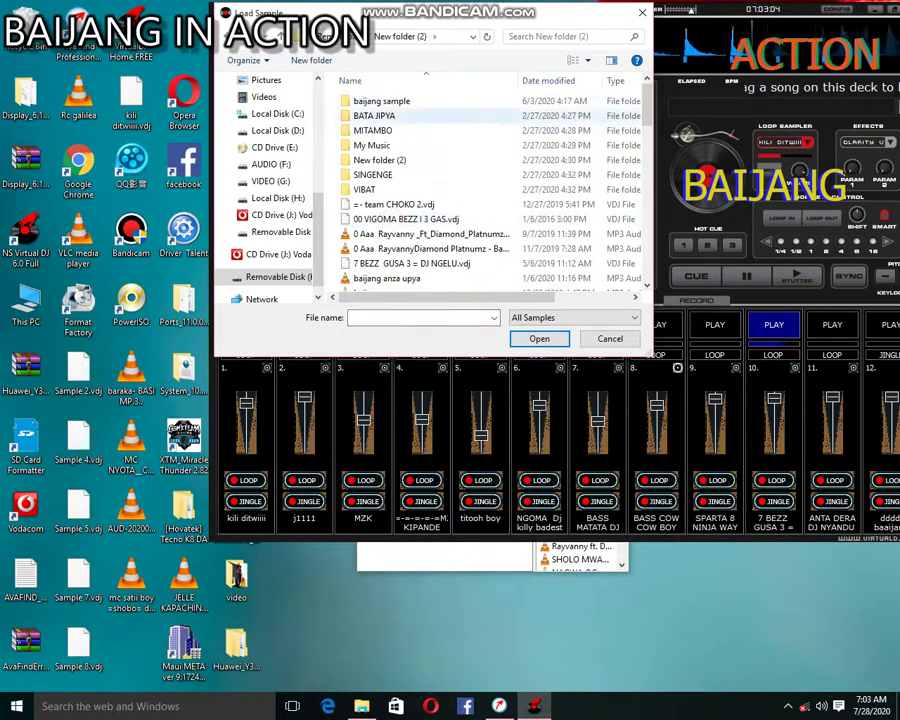
pyautogui.doubleClick(381, 101)
pyautogui.doubleClick(370, 115)
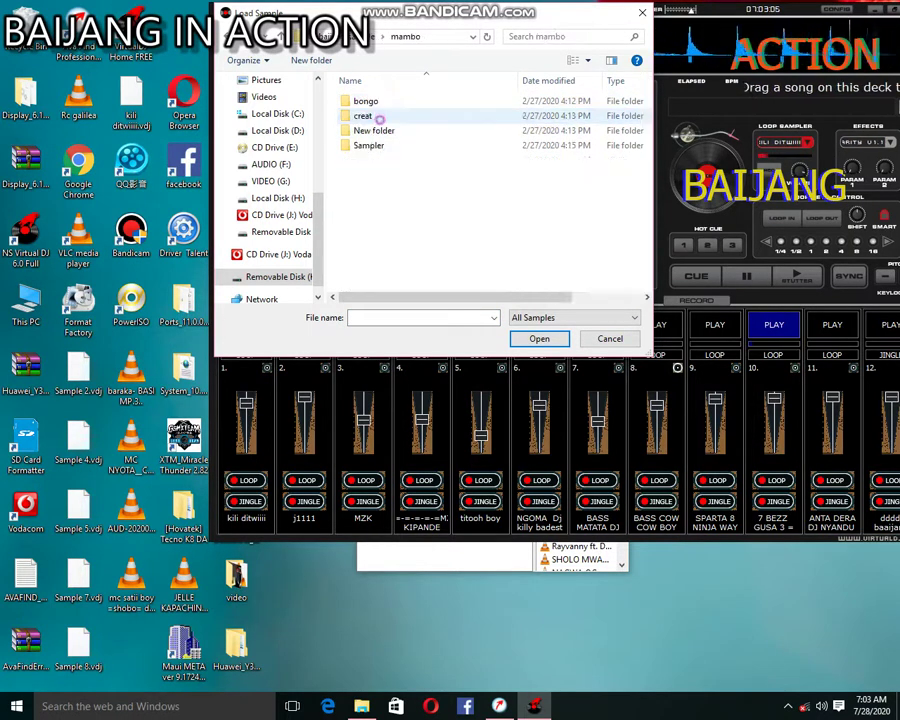
# Load dj gas MZUKA TU.vdj from creat > VIJI SAMPO > pigo 5 into slot 8 and play it.
pyautogui.doubleClick(362, 115)
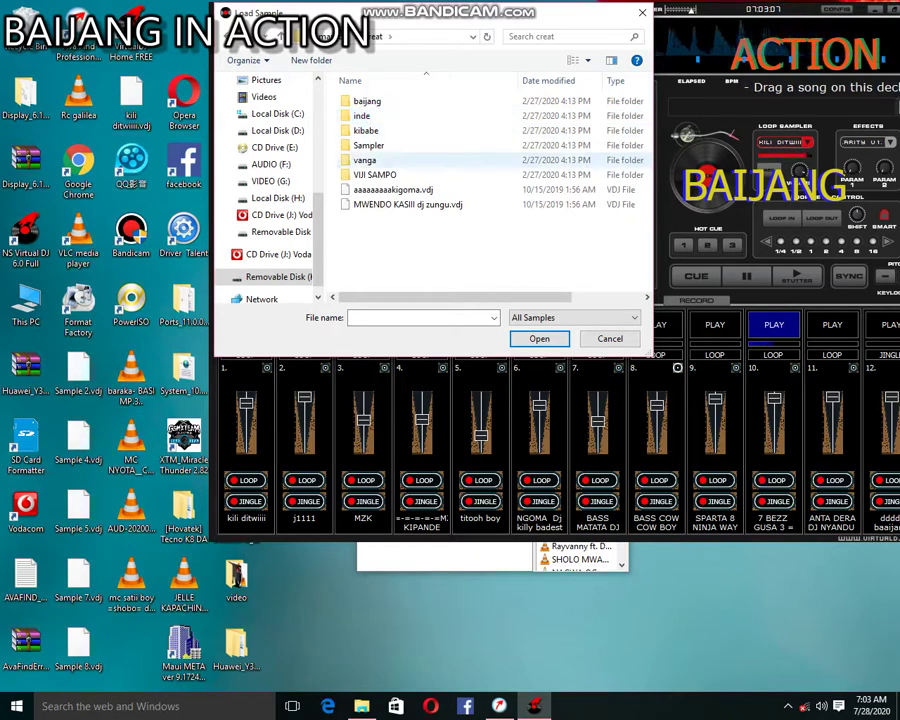
pyautogui.doubleClick(378, 174)
pyautogui.doubleClick(366, 189)
pyautogui.scroll(-3, 395, 207)
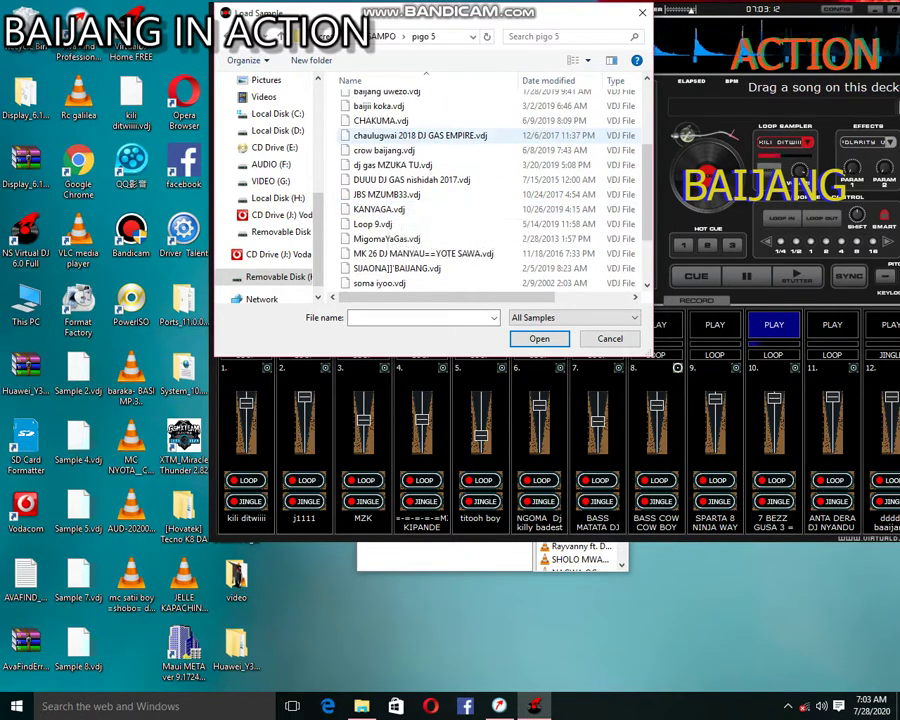
pyautogui.doubleClick(392, 164)
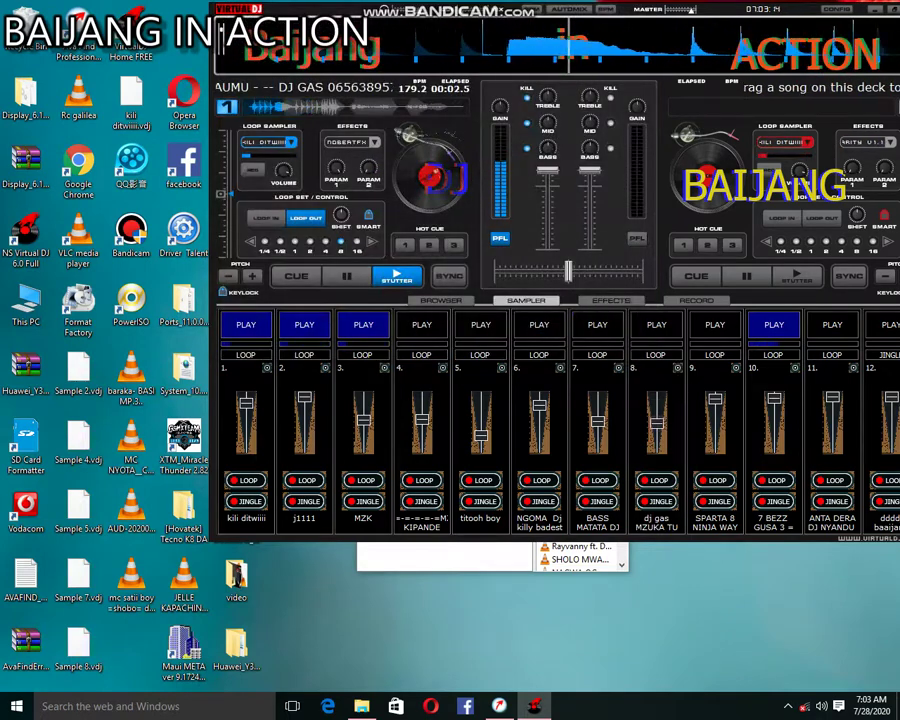
pyautogui.click(656, 325)
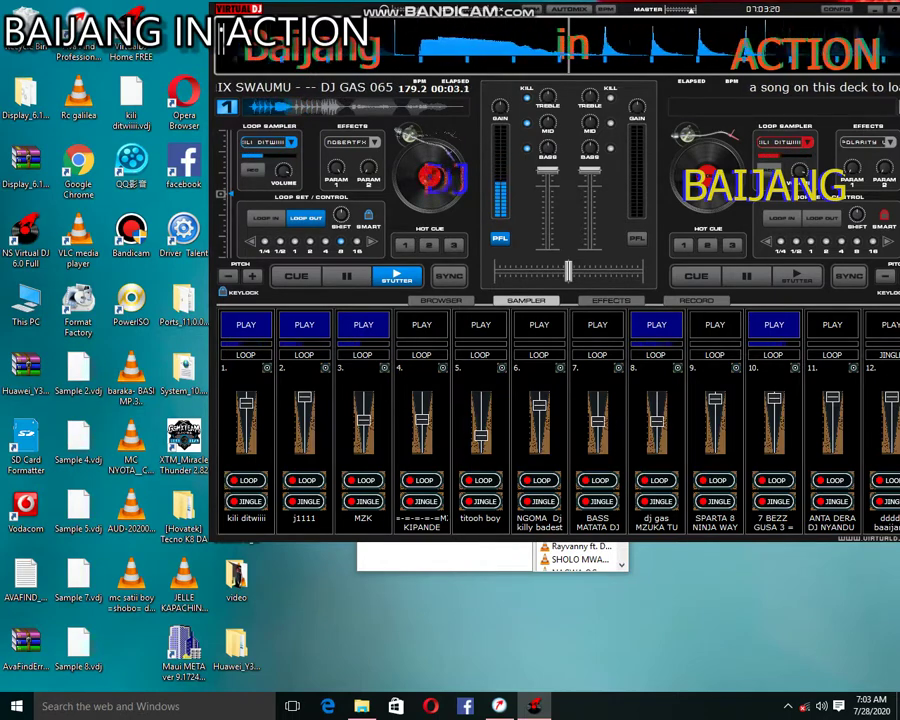
# Open slot 9's load dialog and go up to New folder (2), checking the baijang sample folder and the nested New folder (2) for samples.
pyautogui.click(736, 368)
pyautogui.click(772, 374)
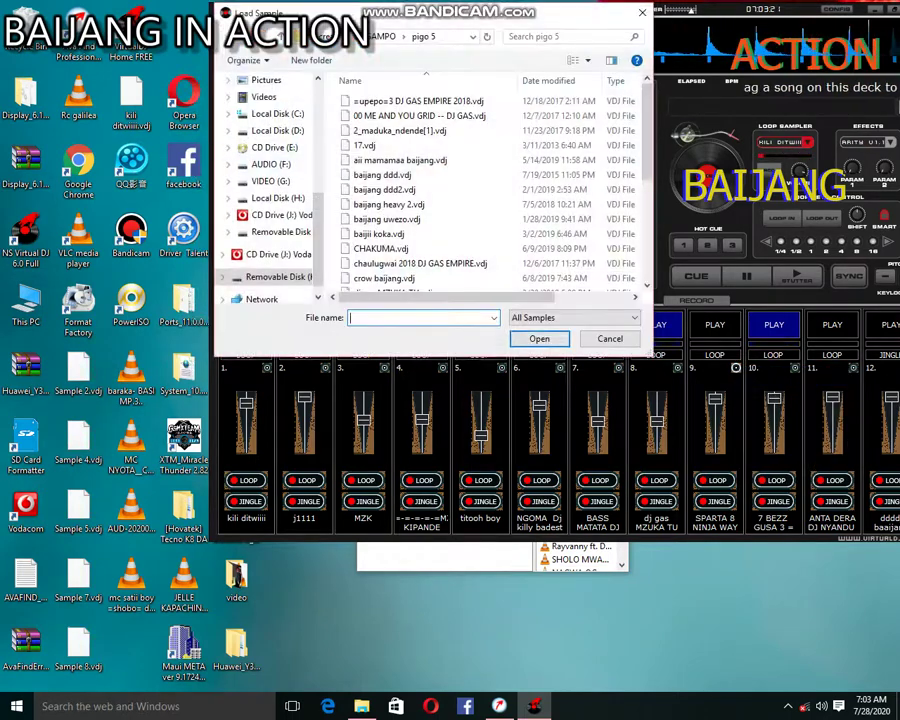
pyautogui.click(277, 37)
pyautogui.click(277, 37)
pyautogui.click(277, 37)
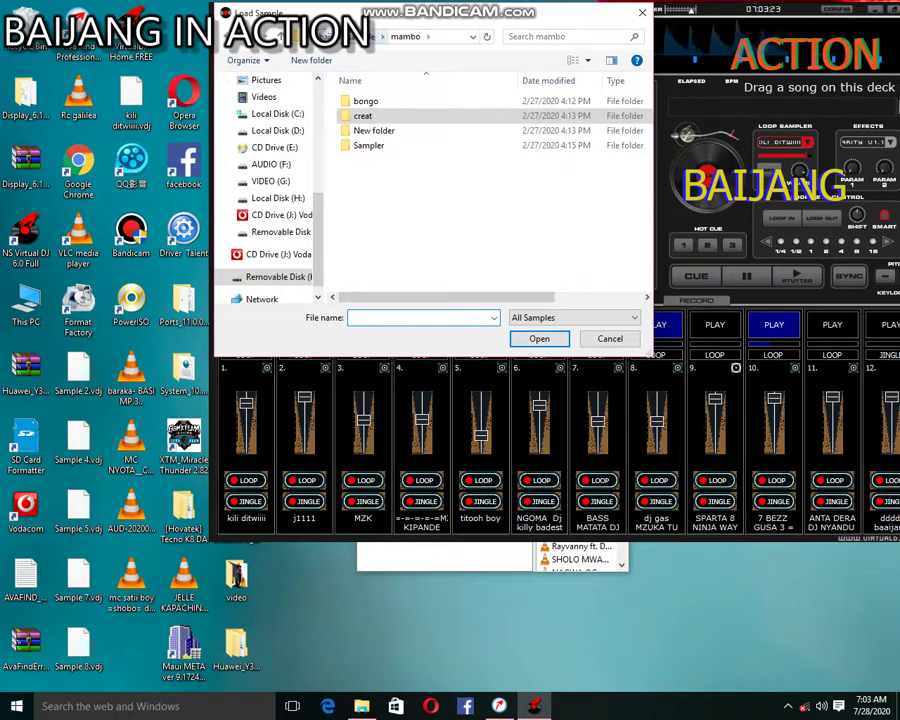
pyautogui.click(279, 37)
pyautogui.scroll(-3, 432, 212)
pyautogui.scroll(3, 432, 190)
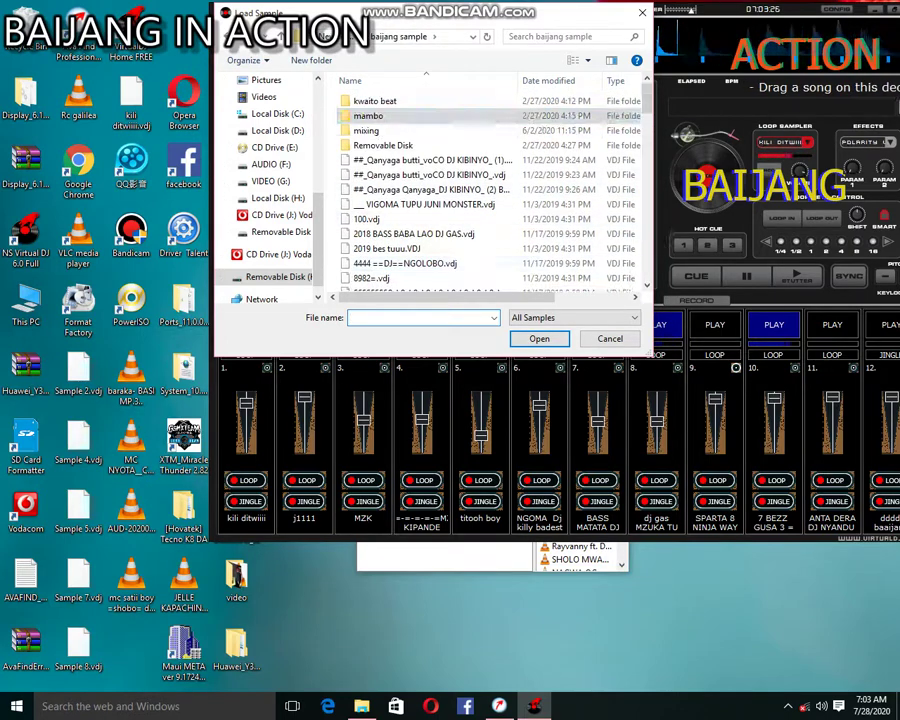
pyautogui.hotkey('alt', 'Up')
pyautogui.doubleClick(390, 160)
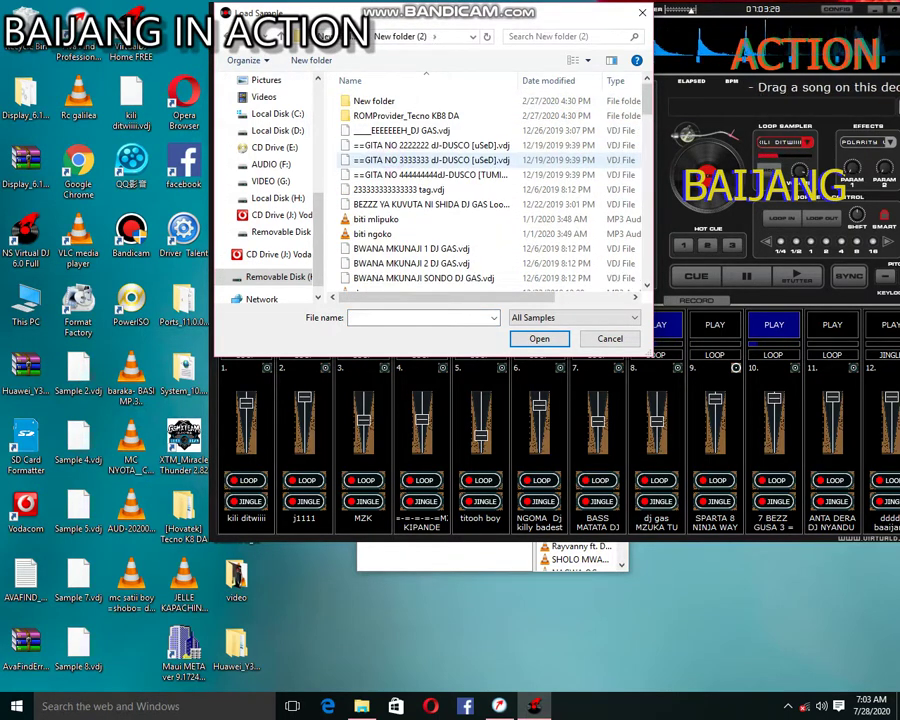
pyautogui.click(279, 37)
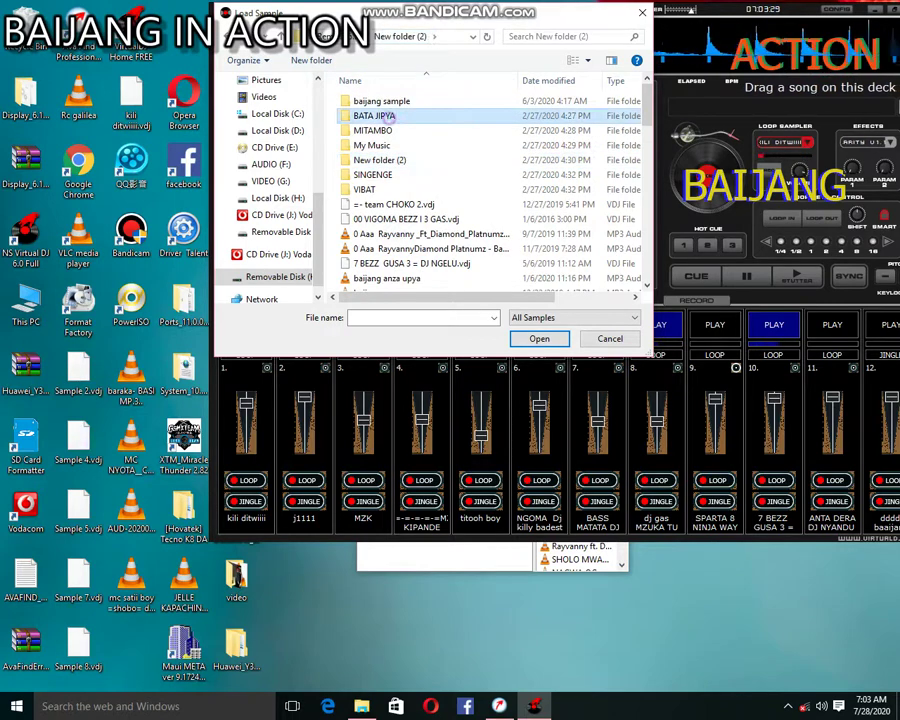
# Load MDUMANGE DENNA 1.vdj from the BATA JIPYA folder into slot 9, and play it briefly before stopping it.
pyautogui.doubleClick(392, 116)
pyautogui.scroll(-10, 480, 190)
pyautogui.scroll(1, 408, 178)
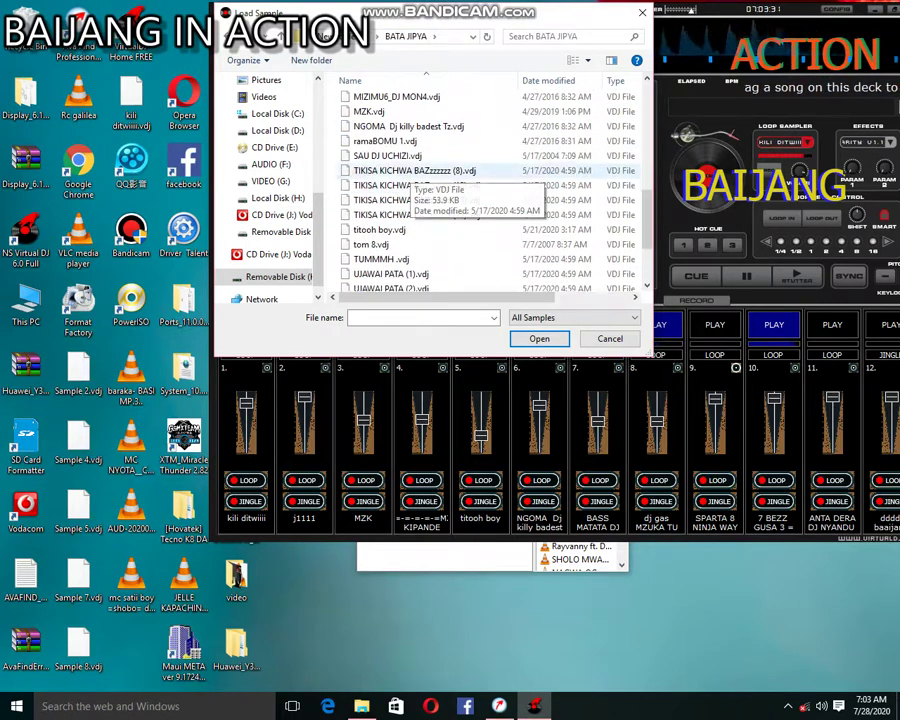
pyautogui.click(402, 142)
pyautogui.click(402, 156)
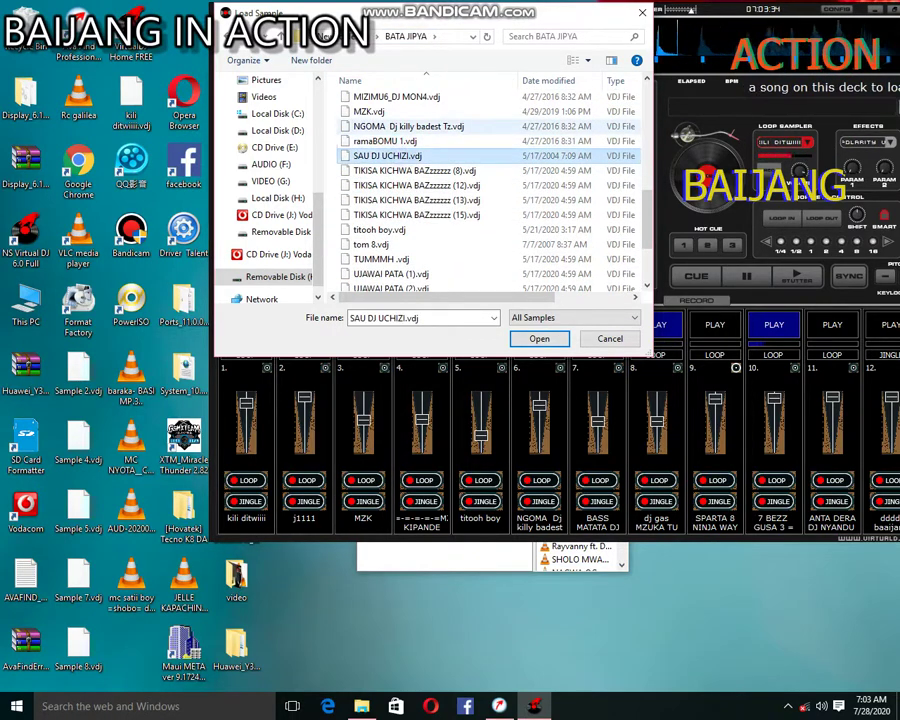
pyautogui.scroll(1, 402, 128)
pyautogui.doubleClick(390, 111)
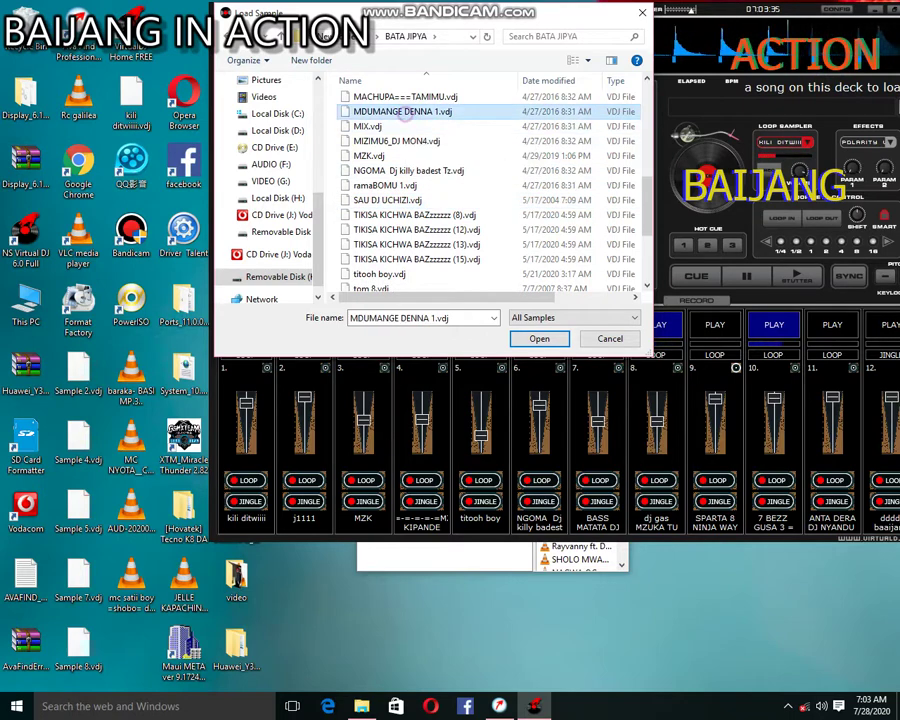
pyautogui.click(715, 325)
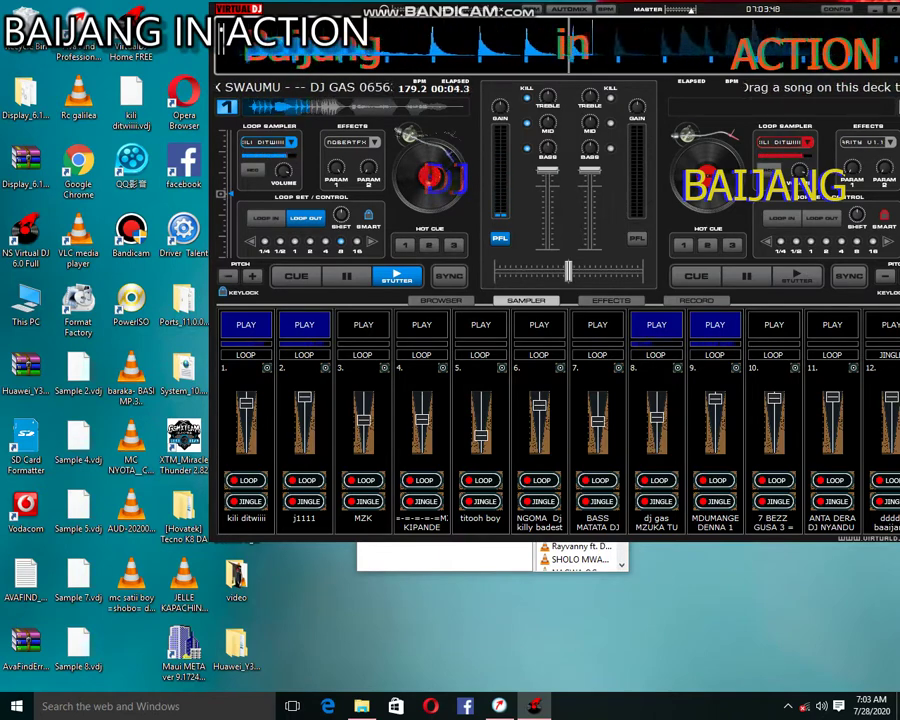
pyautogui.click(718, 325)
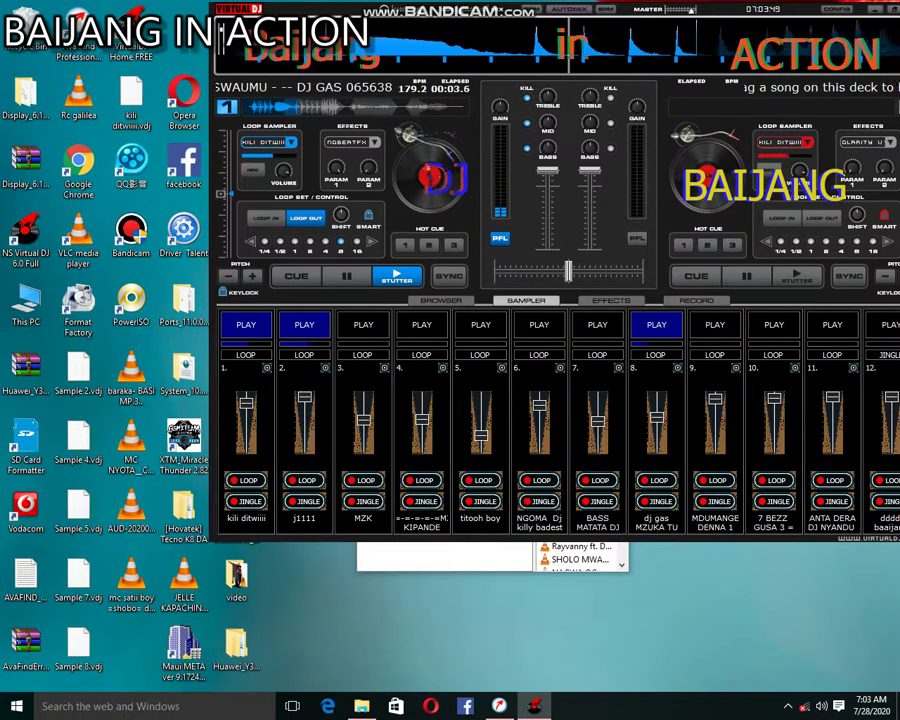
# Move the mixer window so all twelve sampler slots are visible and play the ANTA DERA DJ NYANDU sample in slot 11.
pyautogui.moveTo(320, 9); pyautogui.dragTo(127, 3)
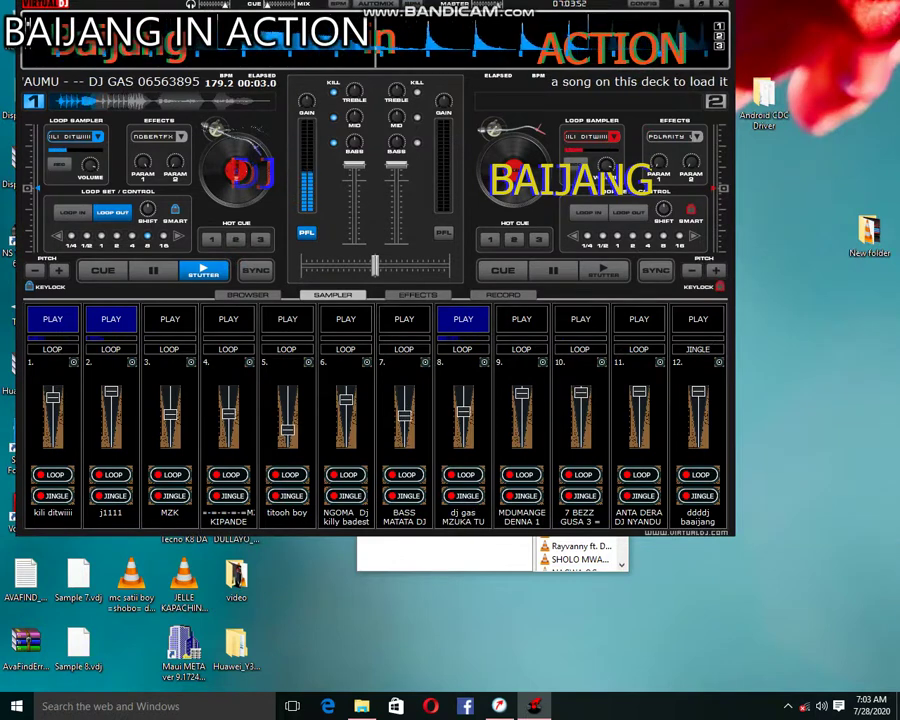
pyautogui.click(639, 320)
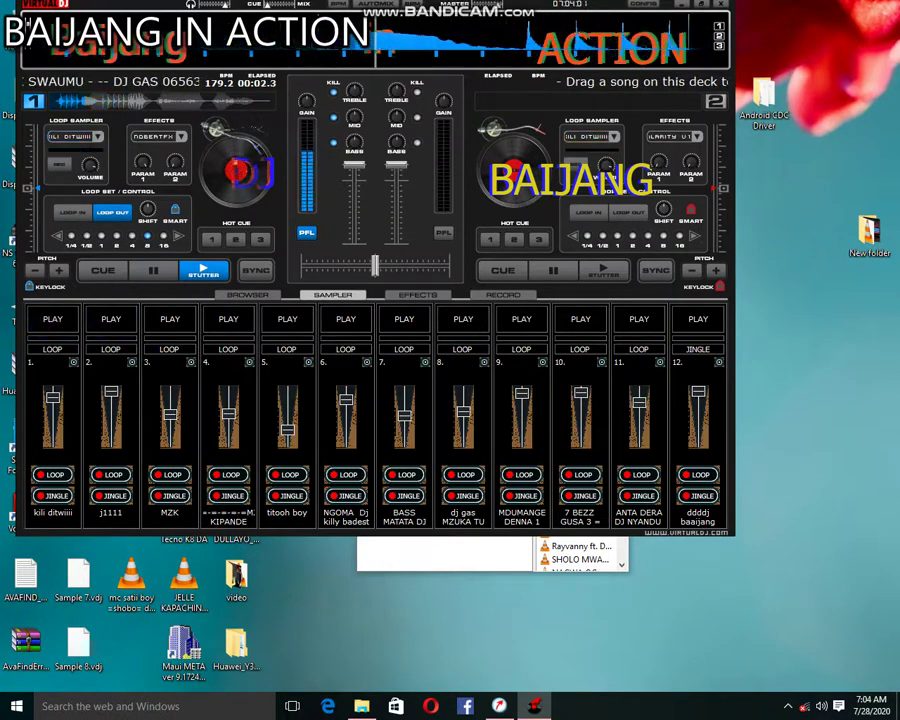
# Rename the recording 123 in the desktop video folder as satti boy 1 and close the folder.
pyautogui.moveTo(118, 8); pyautogui.dragTo(388, 22)
pyautogui.doubleClick(236, 580)
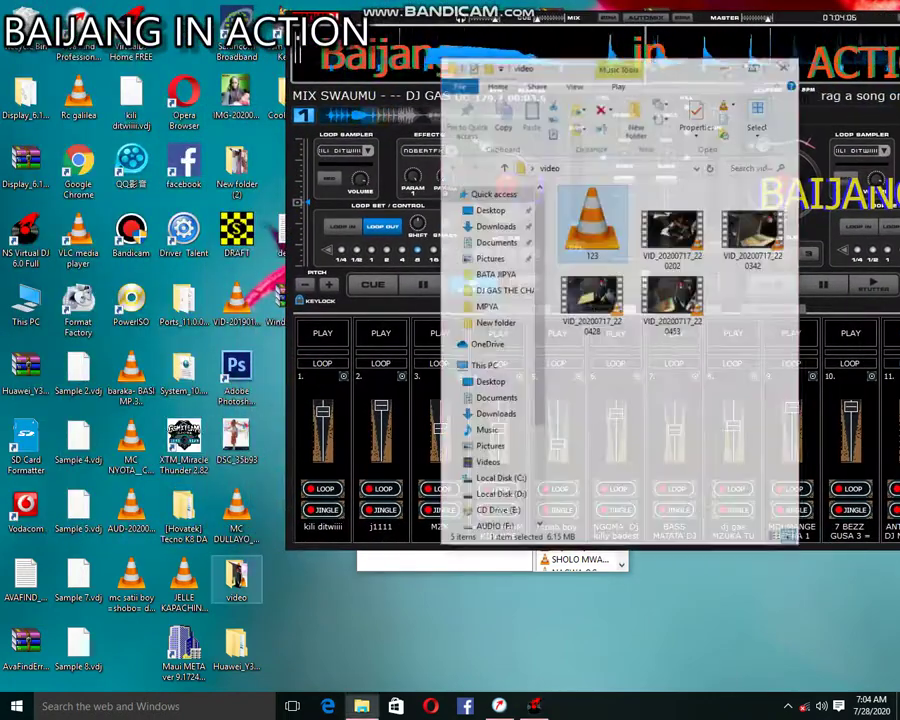
pyautogui.rightClick(610, 190)
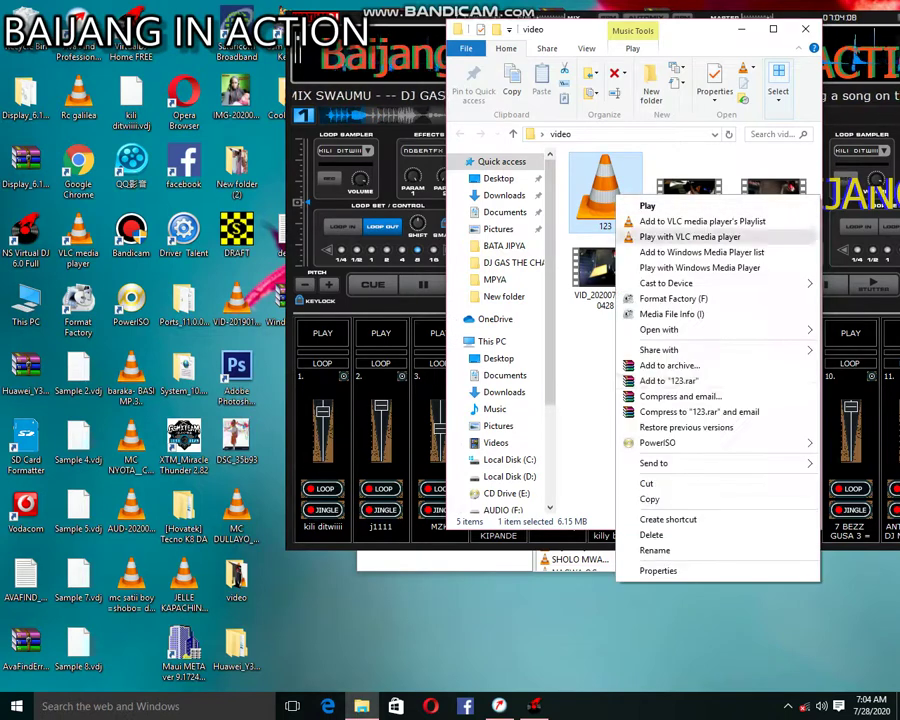
pyautogui.click(645, 547)
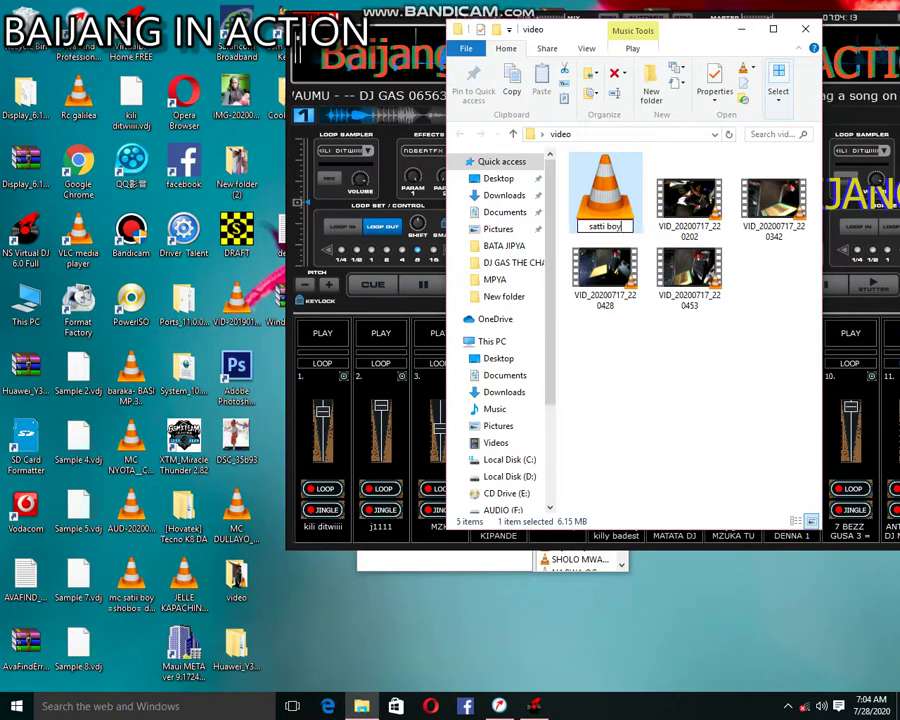
pyautogui.click(694, 435)
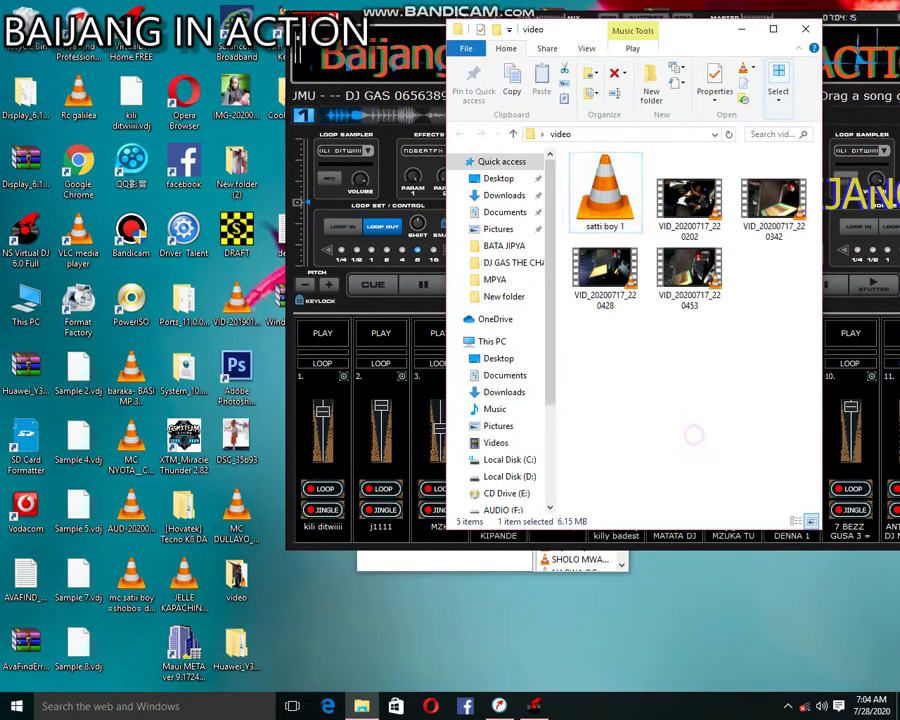
pyautogui.click(805, 30)
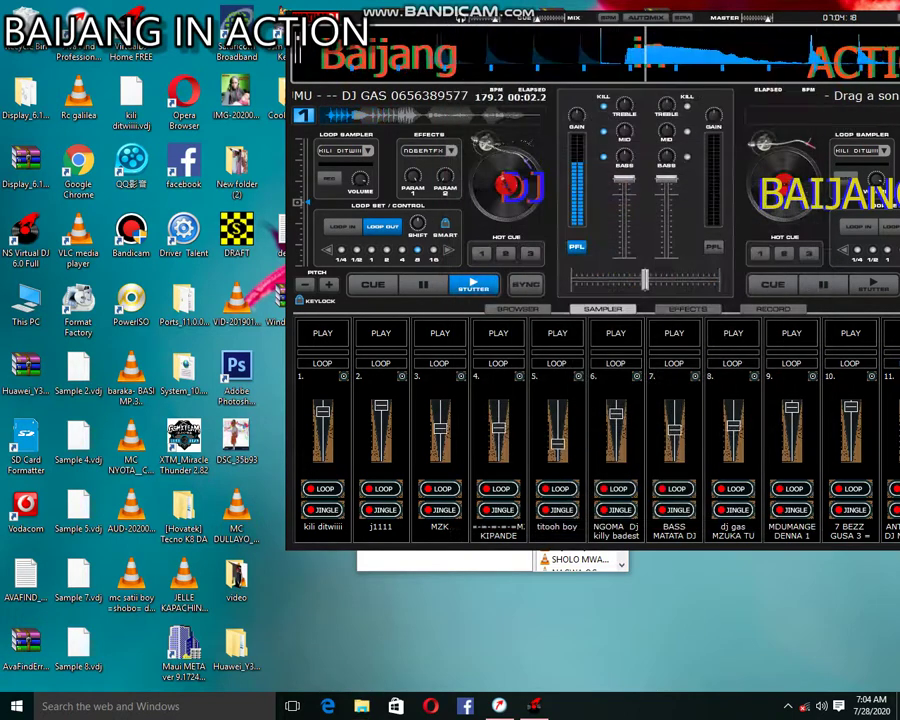
# Start a new recording into 123.mp3 in the desktop video folder and return deck 1 to its cue point, with all sampler slots in view.
pyautogui.click(773, 310)
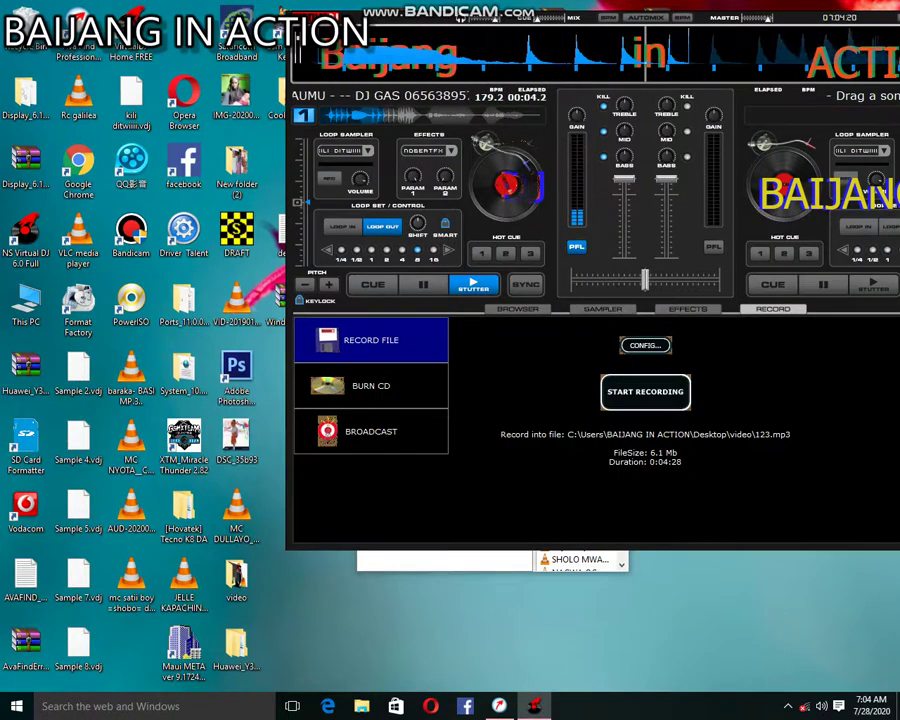
pyautogui.click(645, 392)
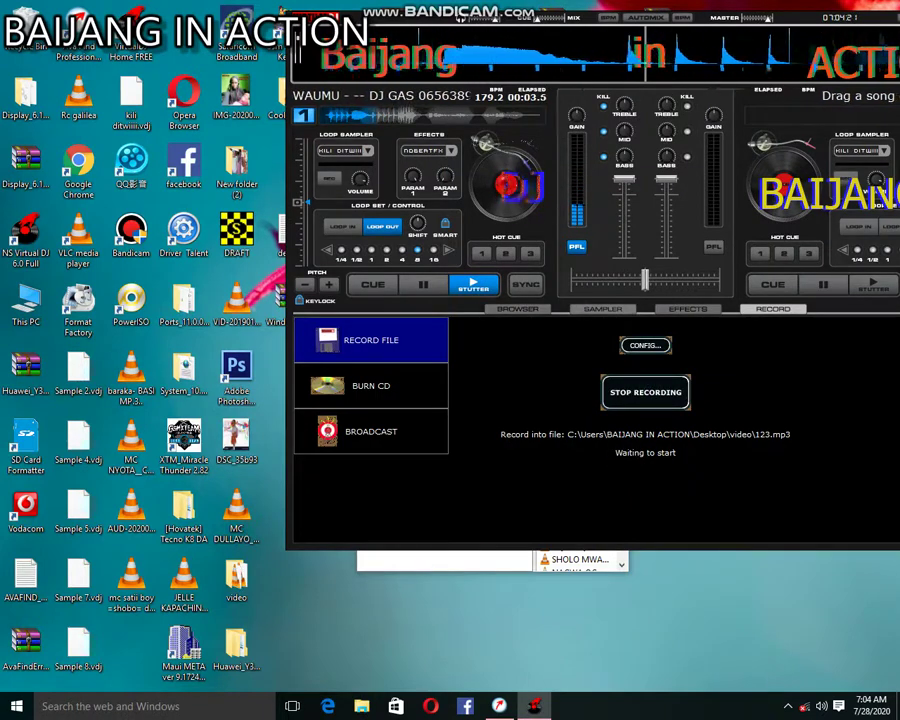
pyautogui.click(603, 309)
pyautogui.click(373, 285)
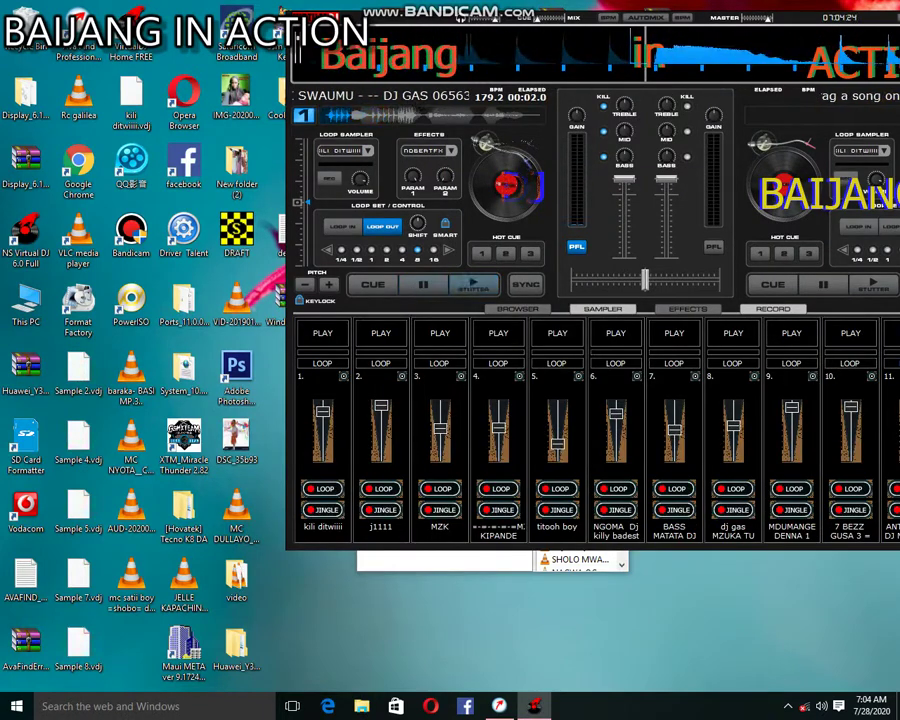
pyautogui.moveTo(796, 18); pyautogui.dragTo(636, 14)
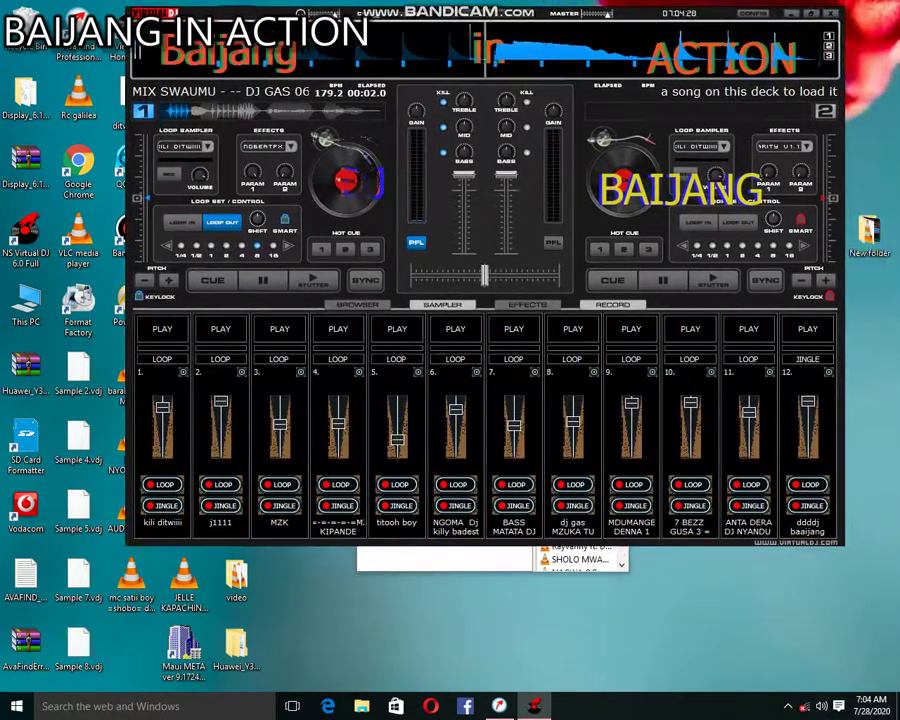